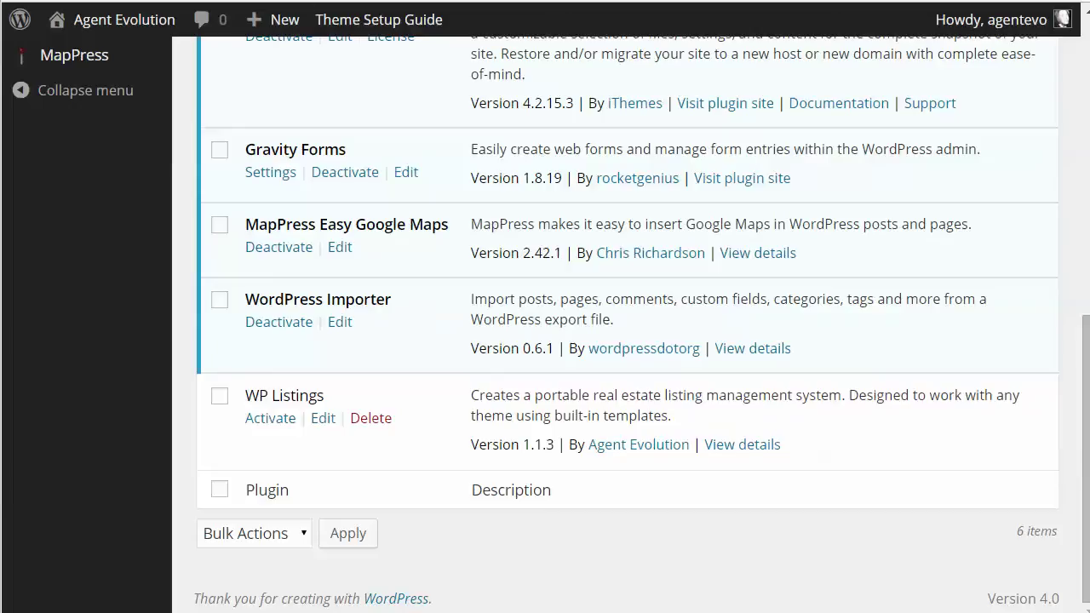
- Activate the WP Listings plugin from the Plugins list
scroll(724, 350, down, 4)
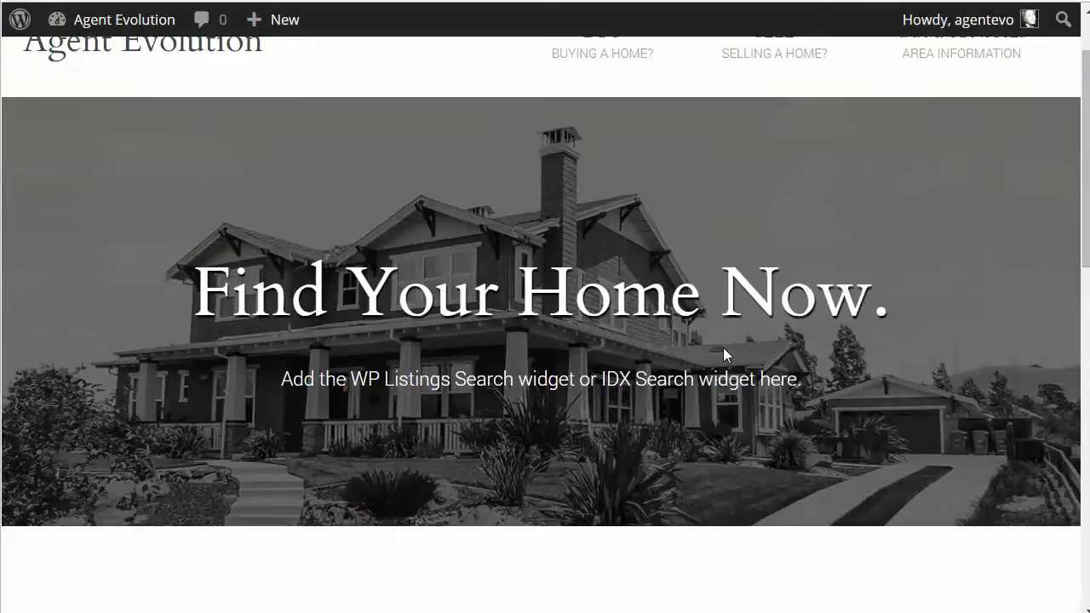
scroll(723, 356, down, 3)
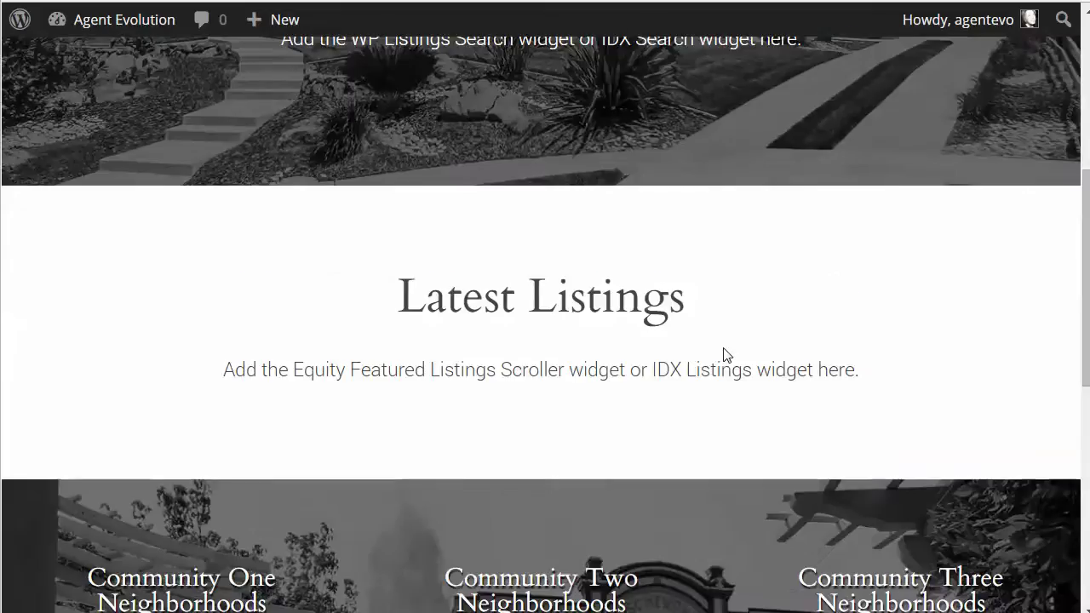
scroll(723, 355, up, 7)
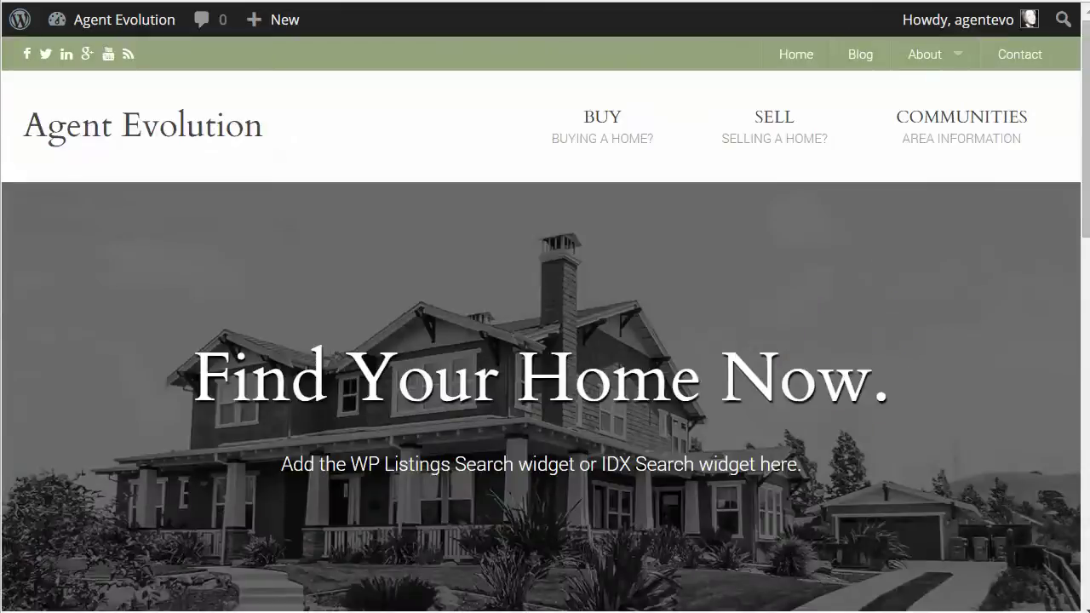
key(alt+Left)
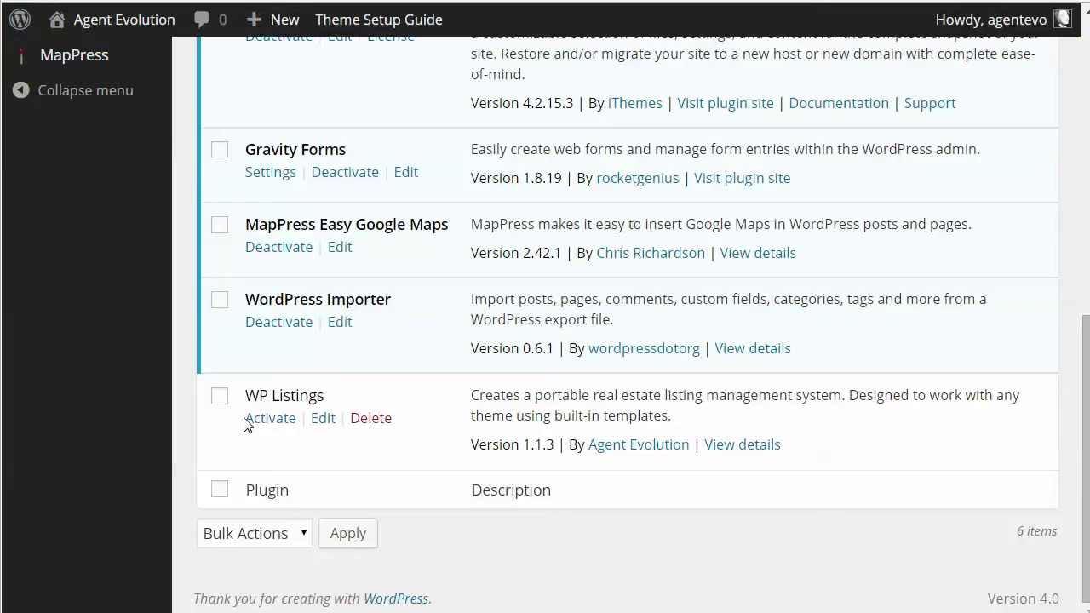
click(266, 418)
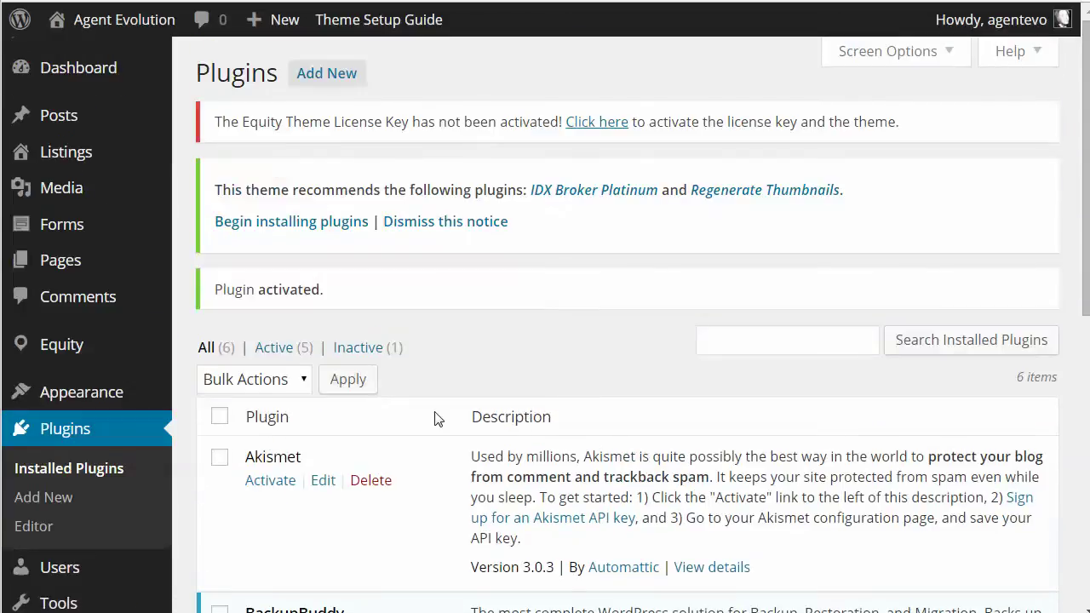
scroll(436, 418, down, 1)
scroll(435, 419, down, 3)
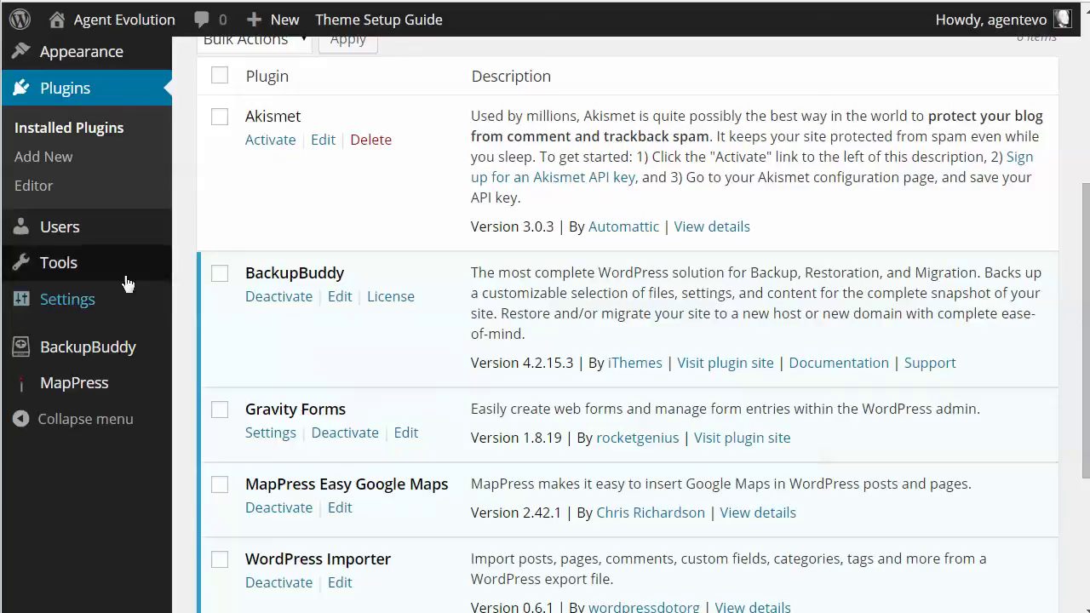
- Save the Post name permalink structure under Settings > Permalinks
mouse_move(79, 265)
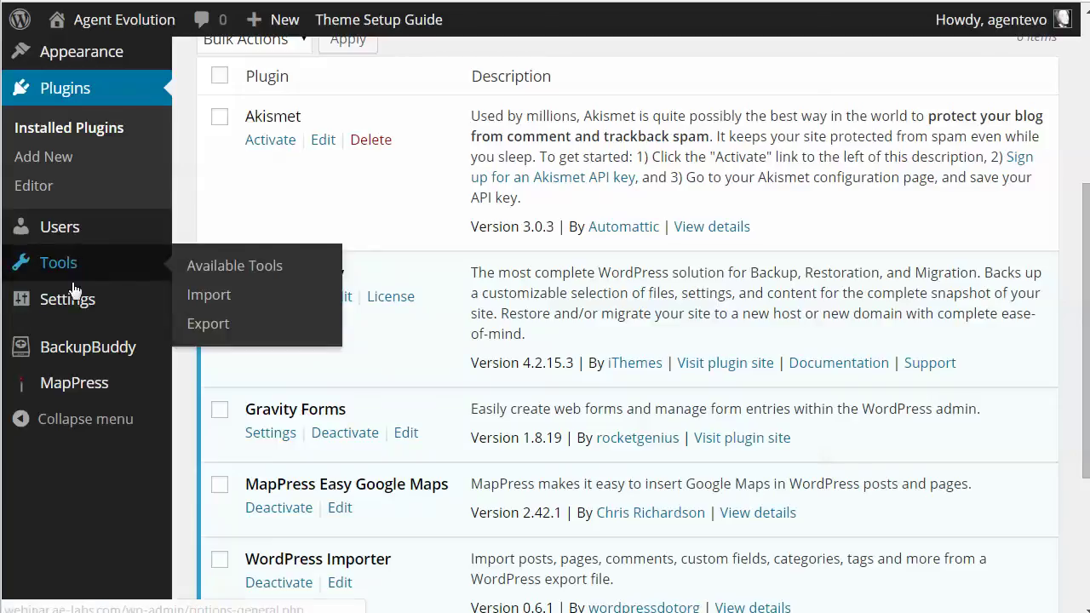
mouse_move(73, 299)
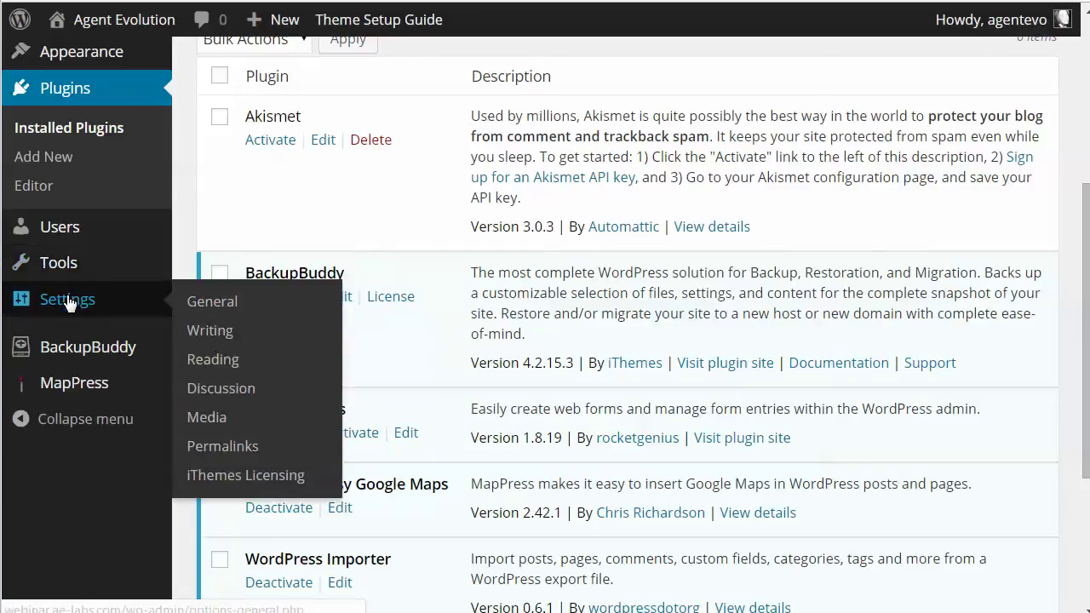
click(242, 449)
scroll(451, 418, down, 2)
scroll(456, 418, down, 5)
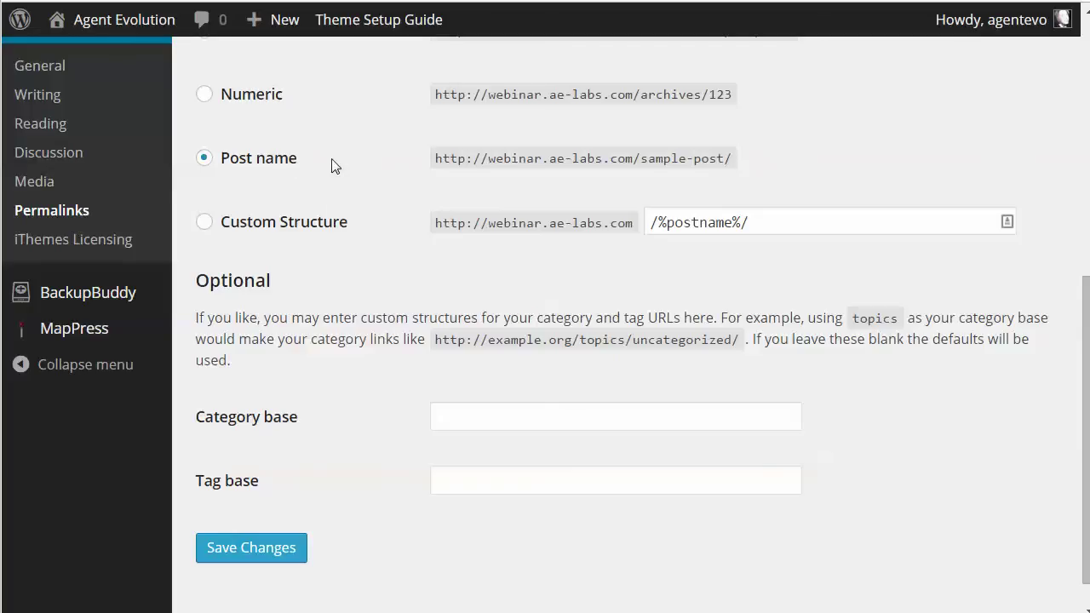
click(243, 551)
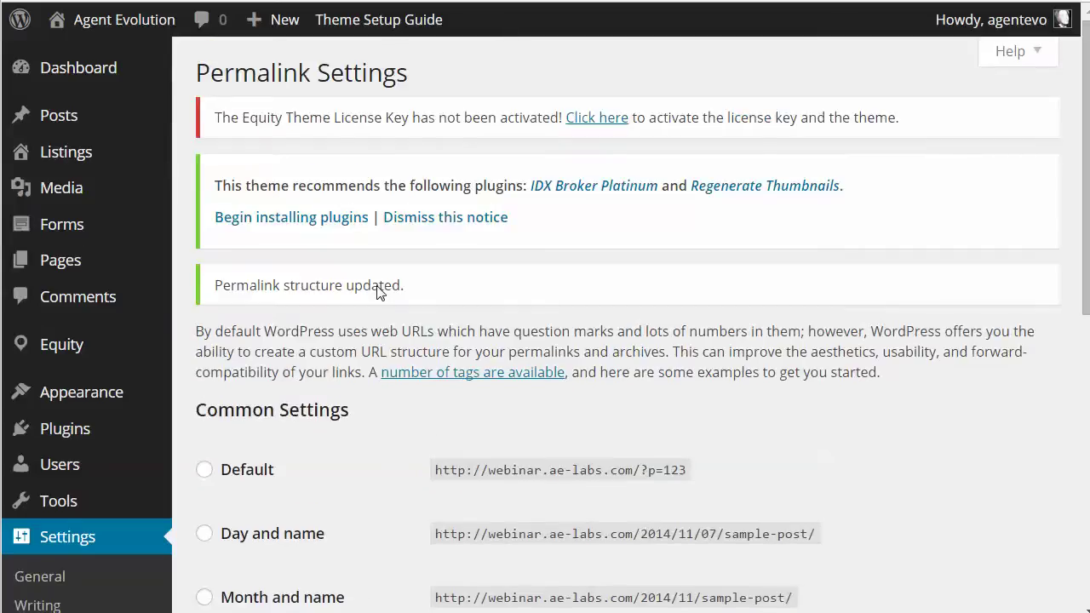
mouse_move(22, 156)
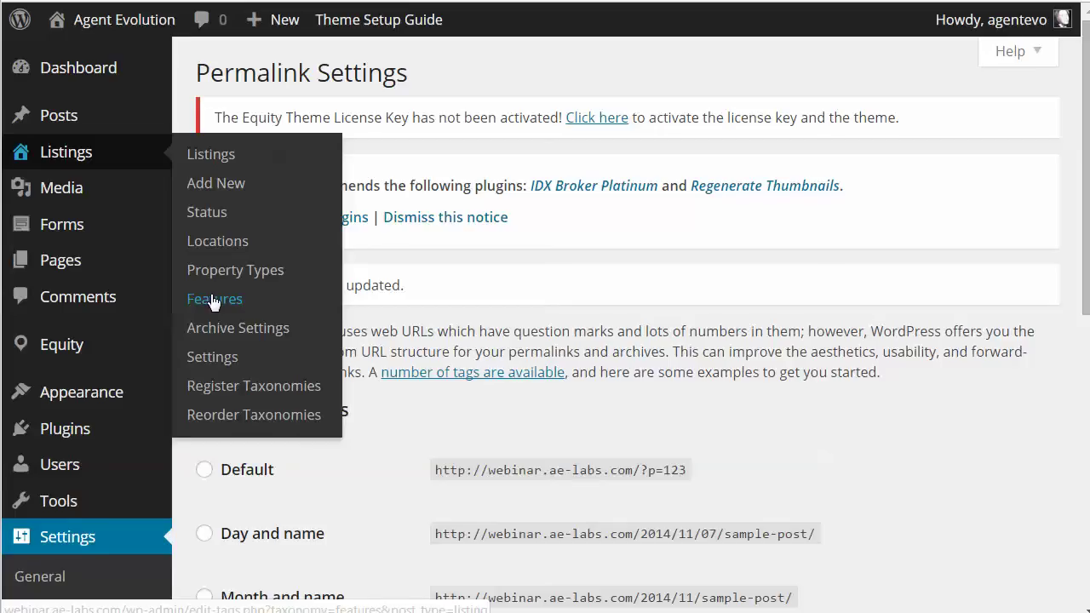
- Register the 'bedrooms' listing taxonomy with plural 'Bedrooms' and singular 'Bedroom'
click(255, 388)
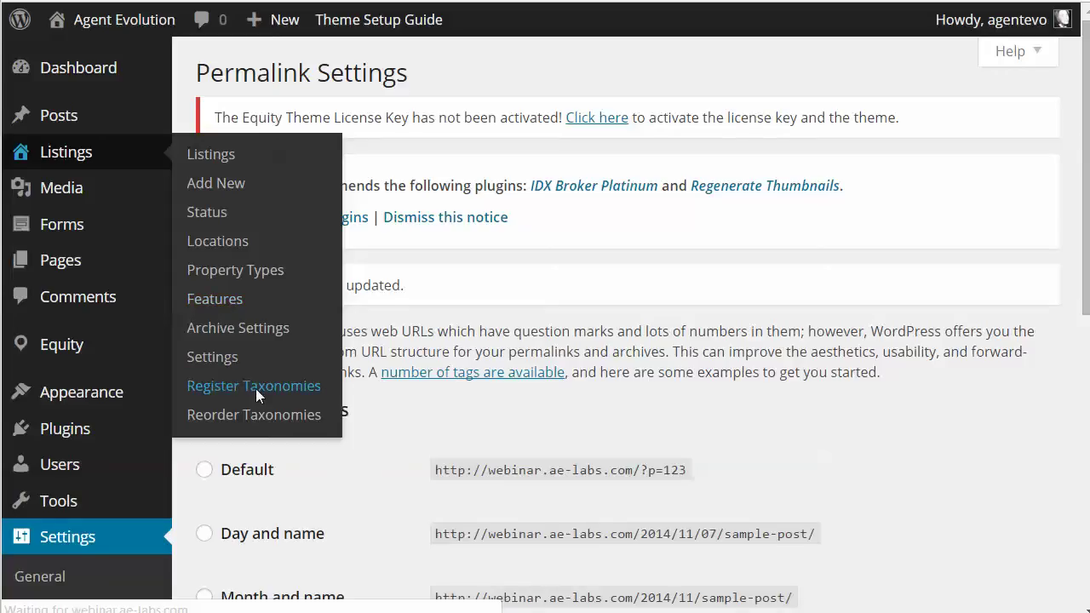
click(243, 362)
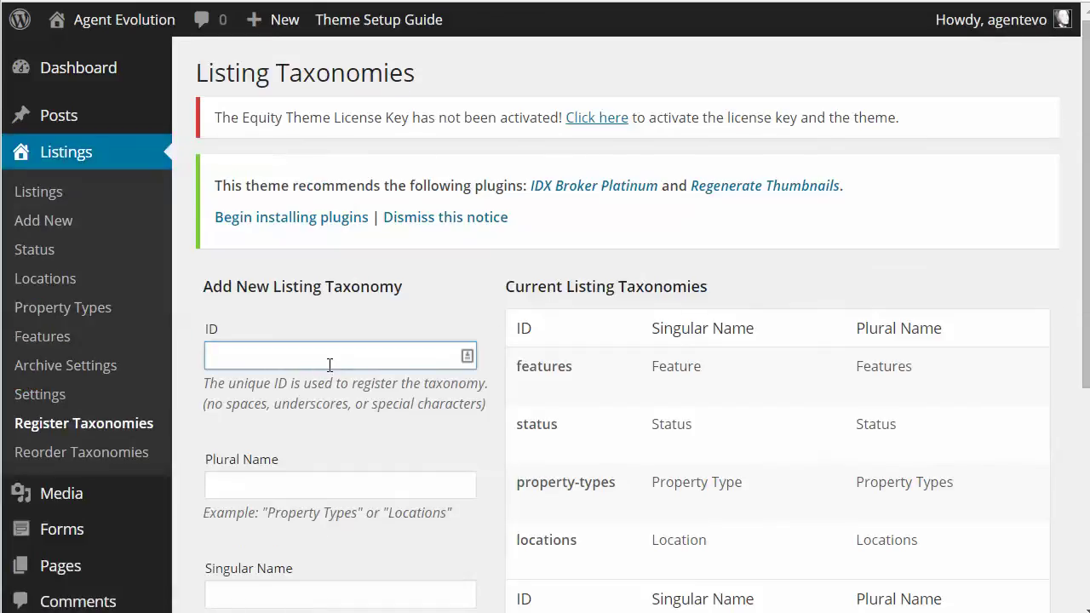
text(bedrooms)
click(210, 482)
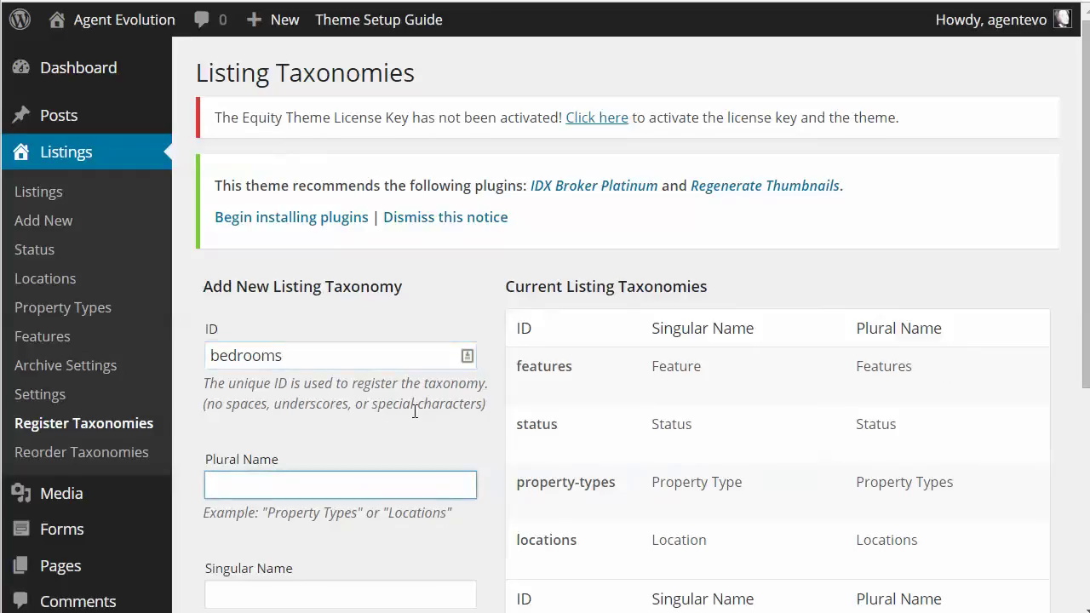
text(Bedrooms)
scroll(415, 412, down, 1)
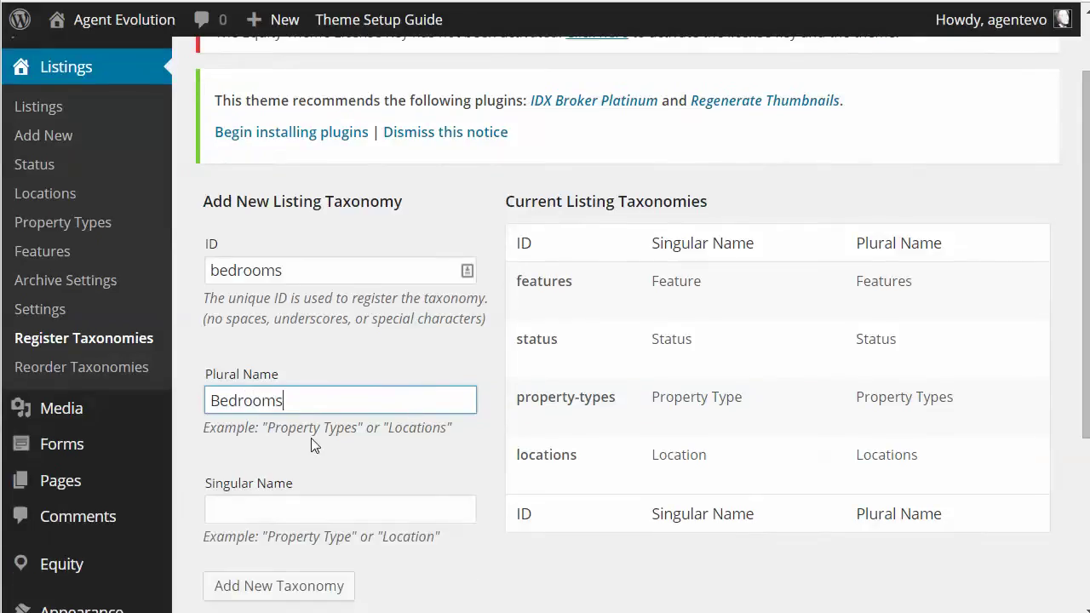
click(362, 506)
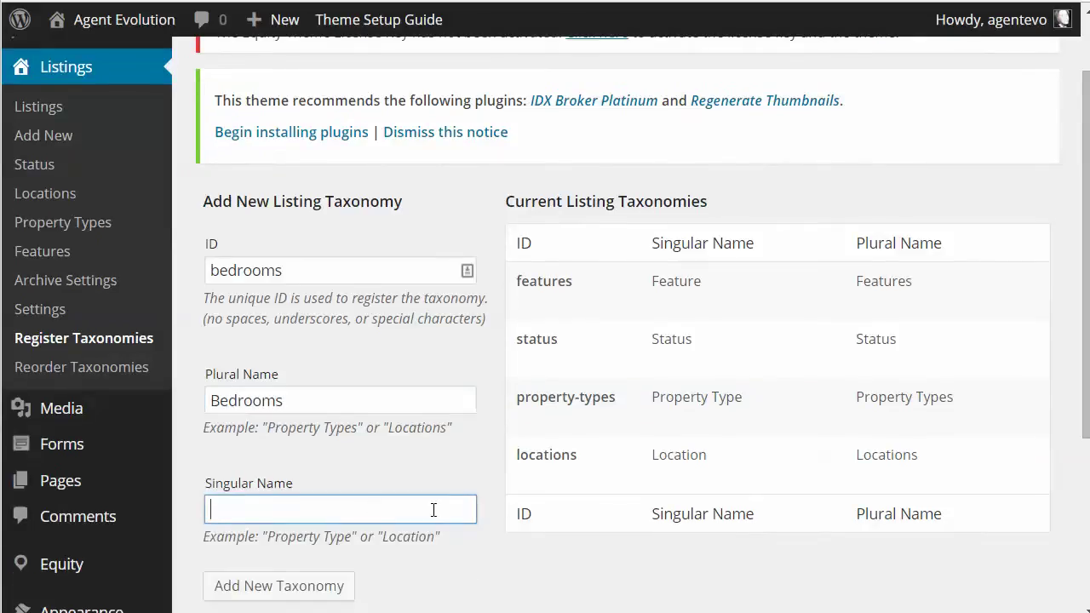
text(Bedroom)
click(345, 589)
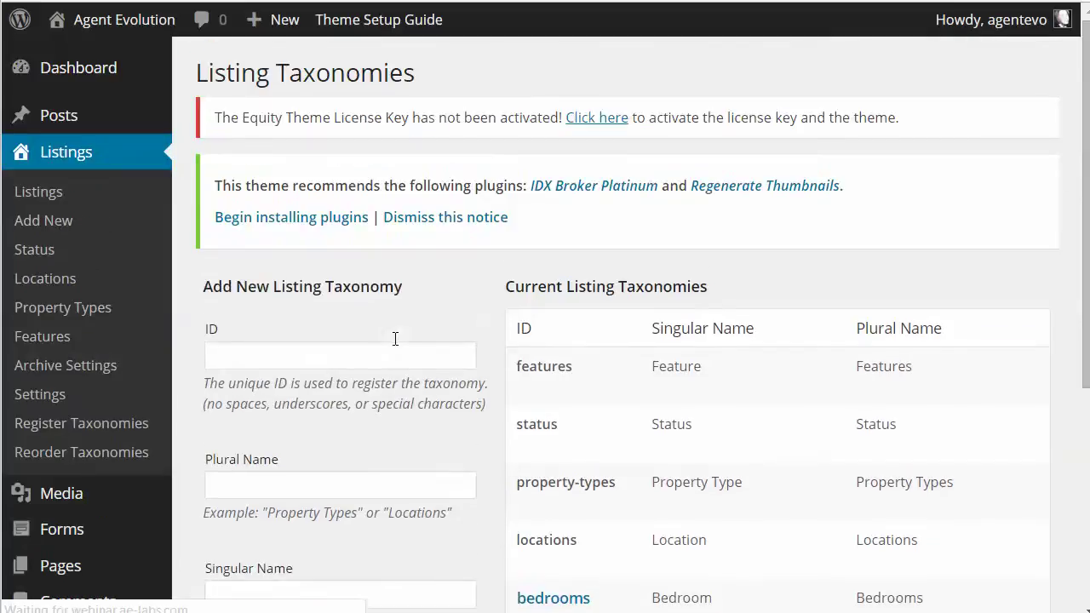
- Register the 'bathrooms' listing taxonomy with plural 'Bathrooms' and singular 'Bathroom'
click(316, 363)
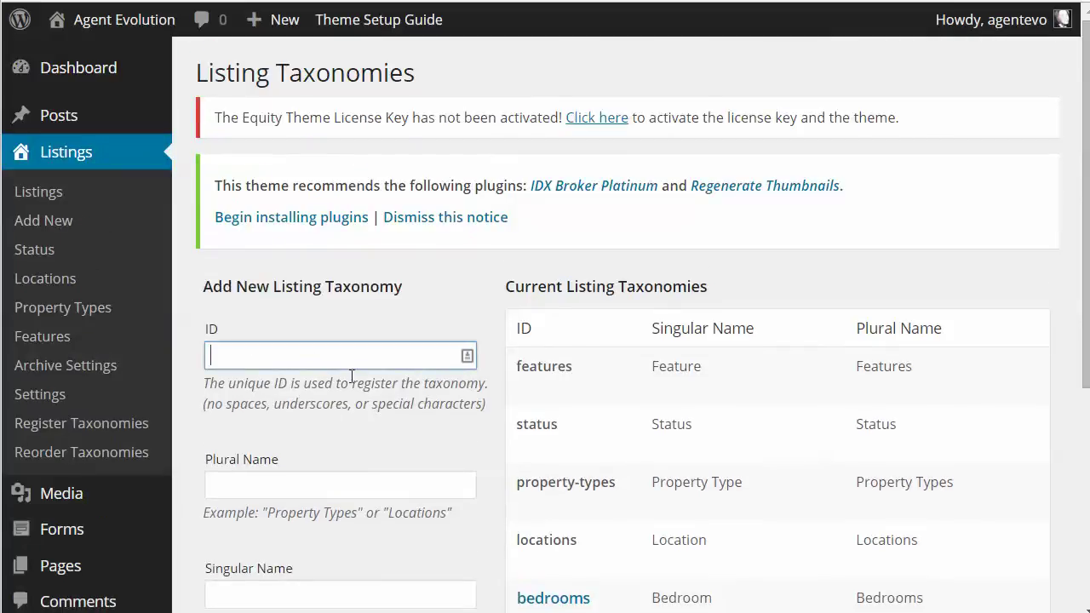
text(bathrooms)
click(239, 484)
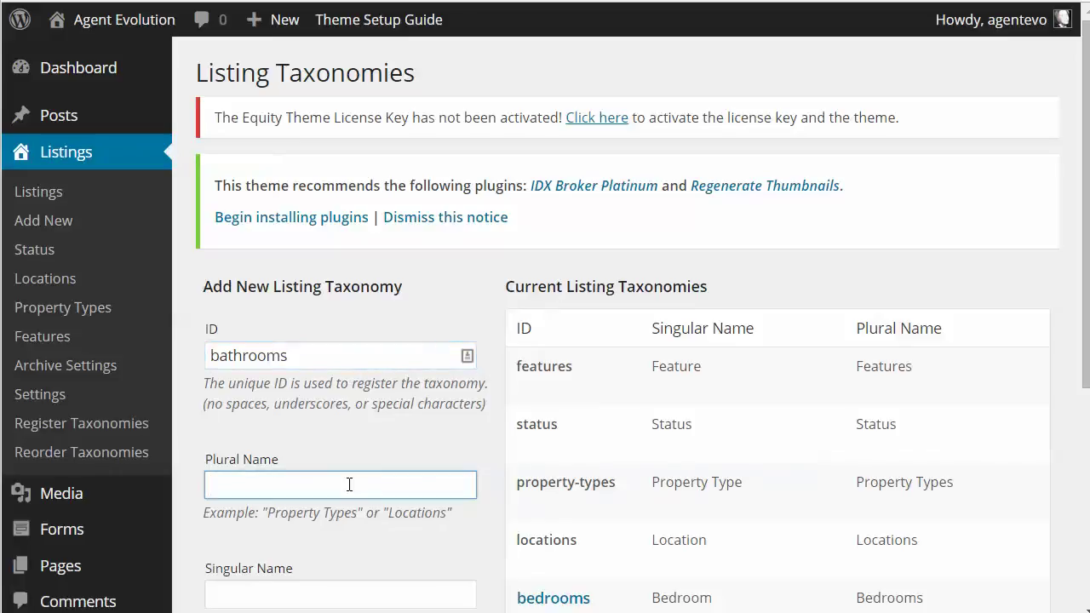
text(Bathrooms)
click(242, 596)
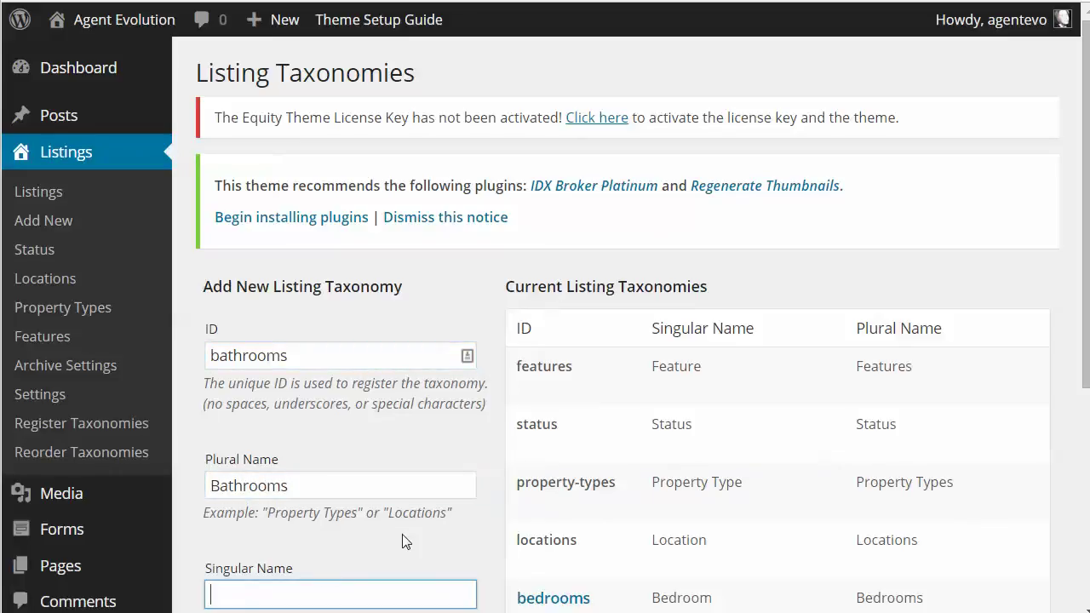
text(Barh)
key(BackSpace)
text(hroom)
scroll(436, 527, down, 2)
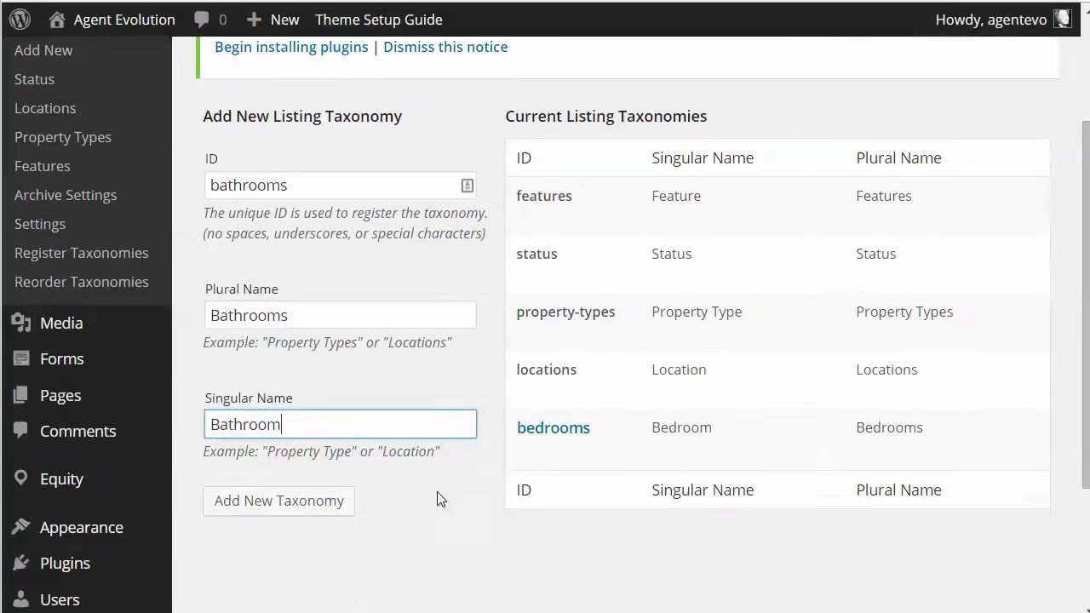
click(300, 500)
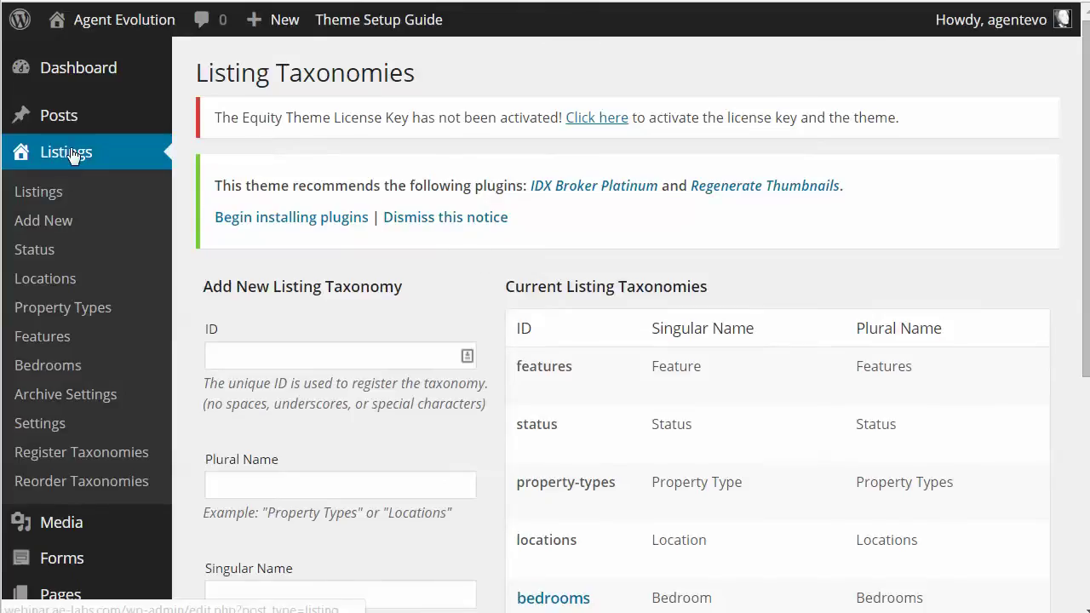
- Add the bedroom term '4 Bedrooms' with slug '4-bedrooms'
click(32, 363)
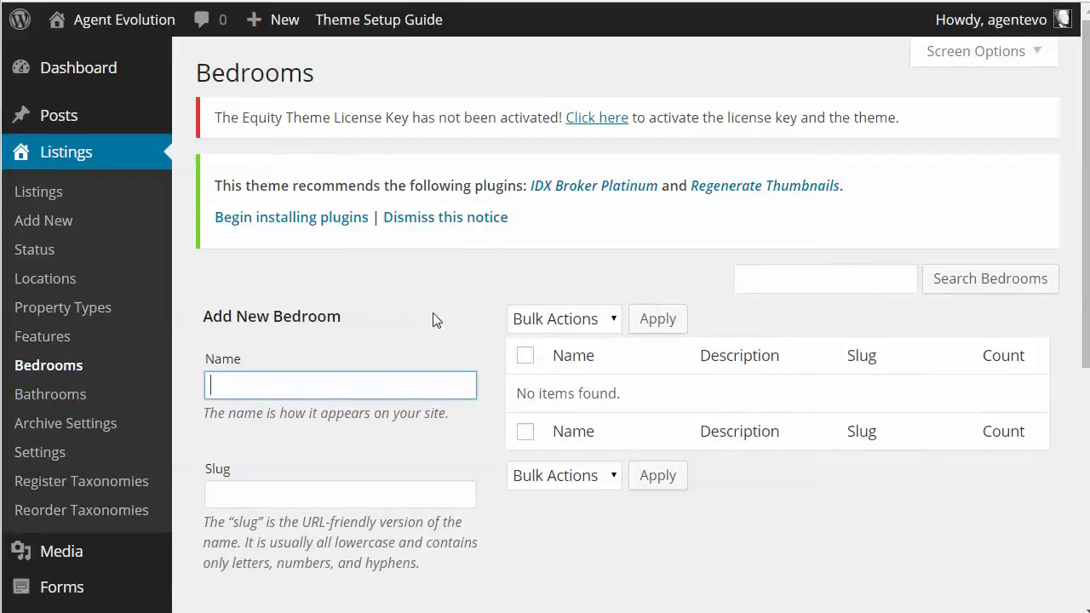
scroll(433, 315, down, 1)
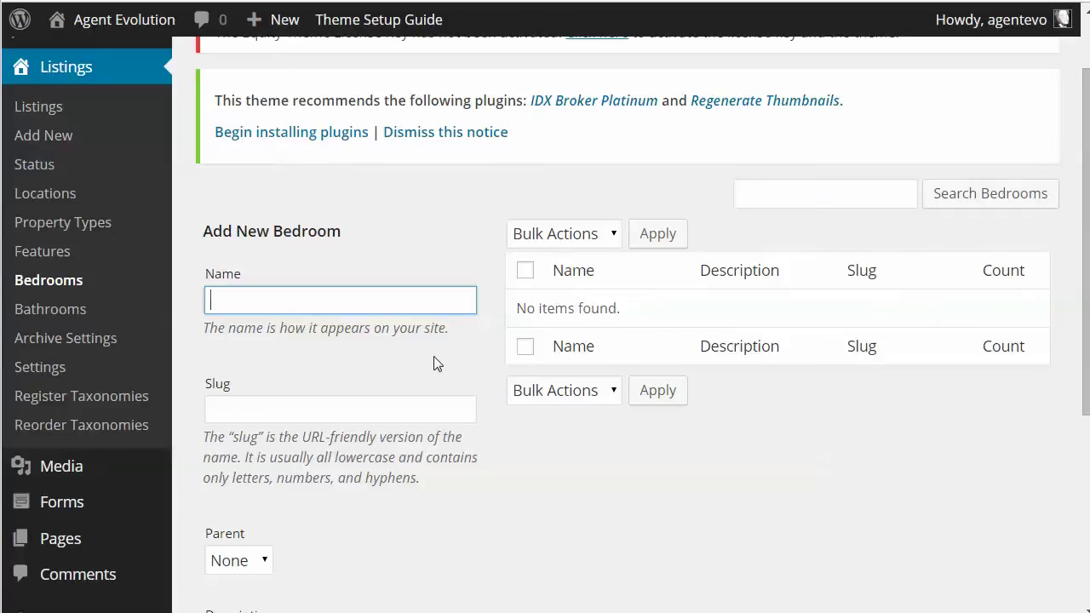
text(4 Bedrooms)
click(221, 411)
text(4bedrooms)
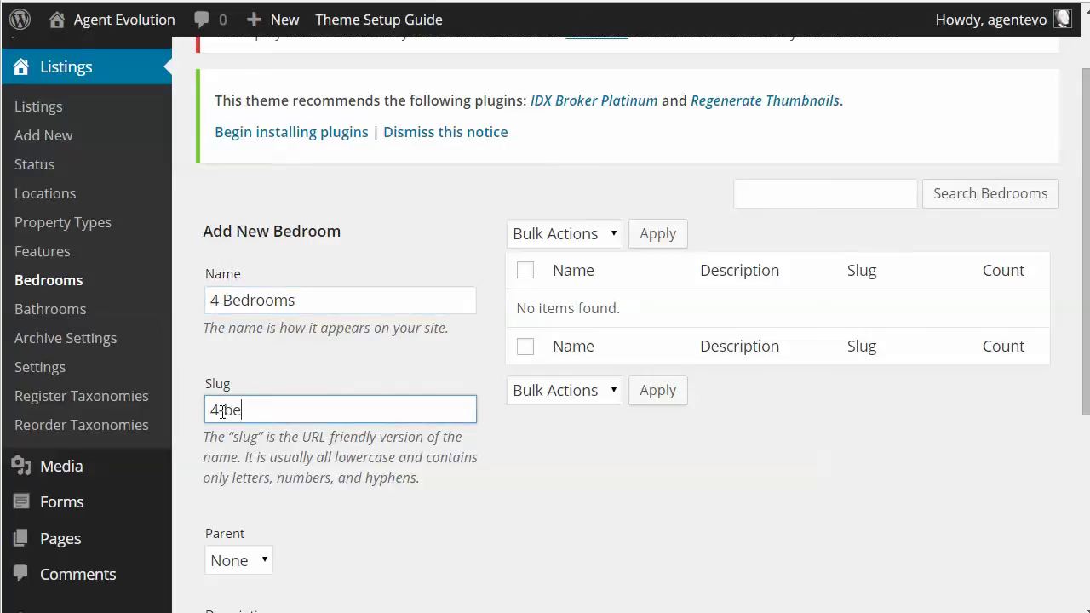
click(221, 412)
text(-)
drag(304, 415, 196, 409)
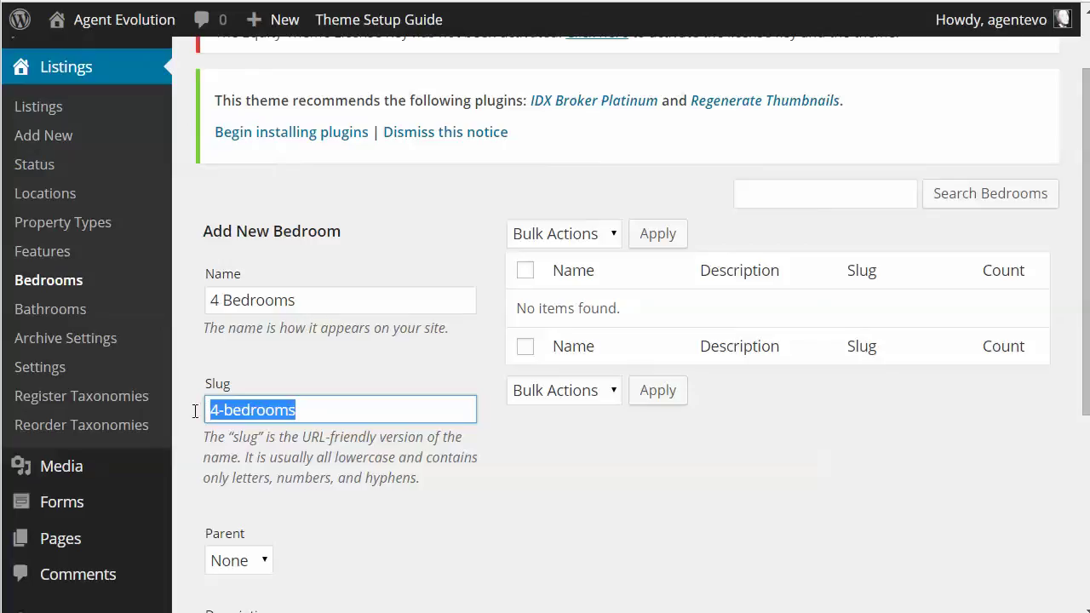
click(298, 409)
drag(298, 409, 204, 410)
click(300, 407)
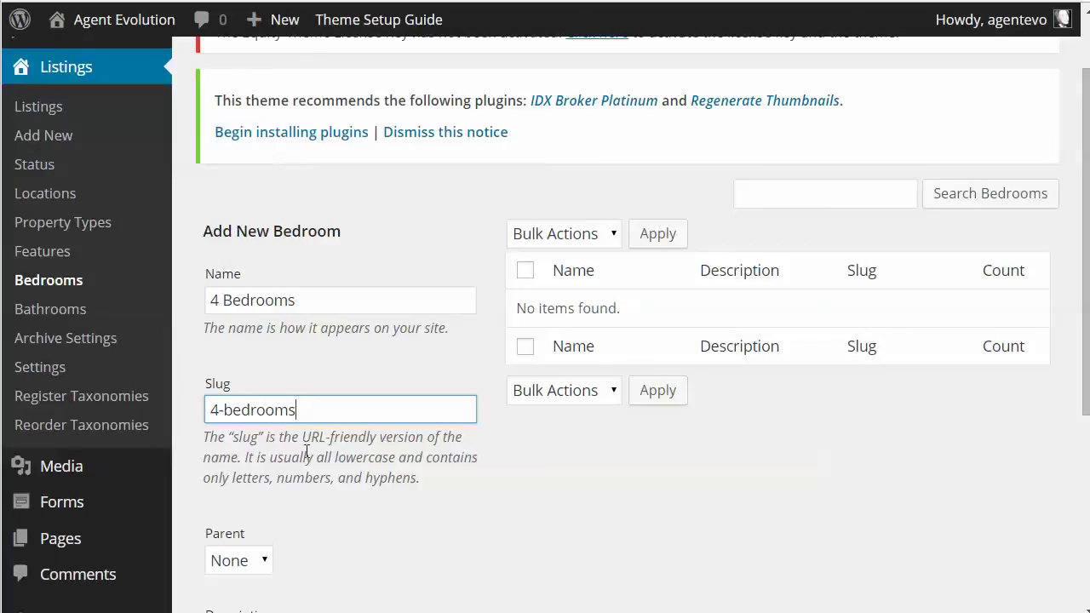
scroll(368, 547, down, 1)
scroll(368, 547, down, 2)
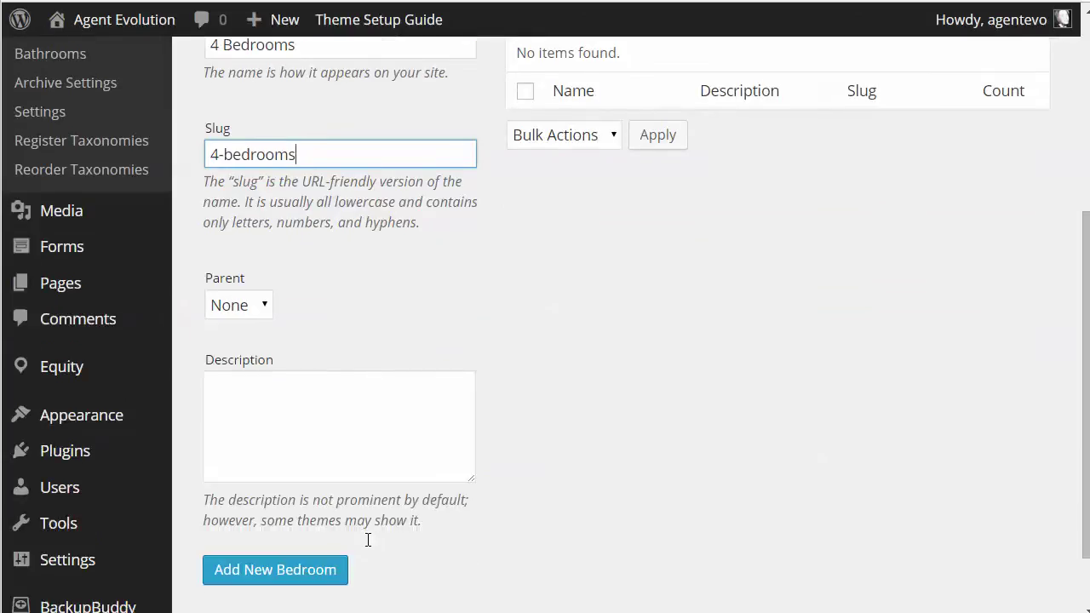
click(313, 577)
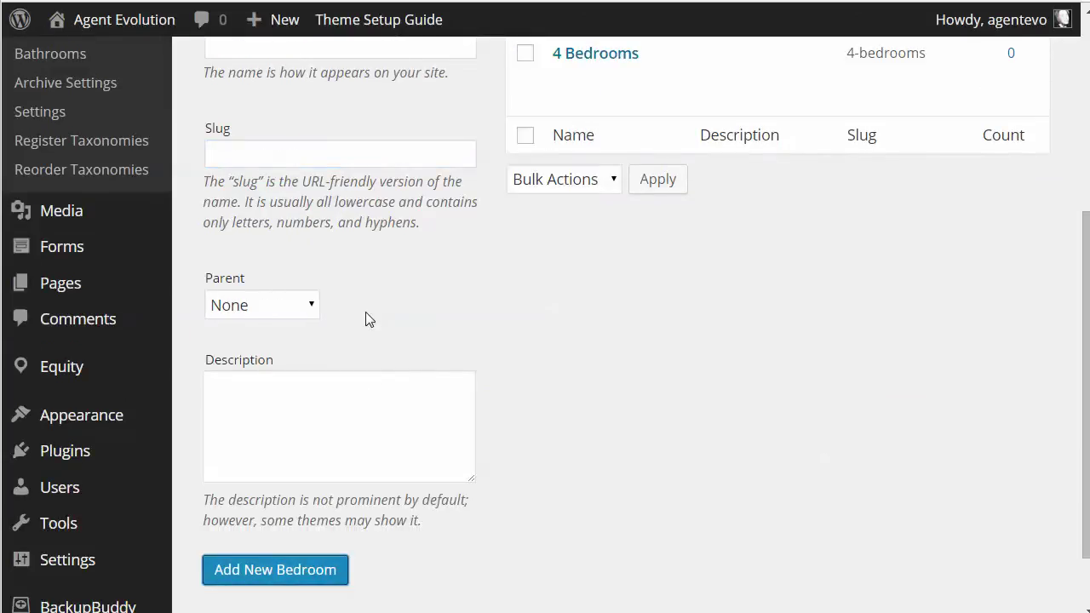
- Add the bedroom term '5 Bedrooms' with slug '5-bedrooms'
scroll(366, 312, up, 4)
click(303, 386)
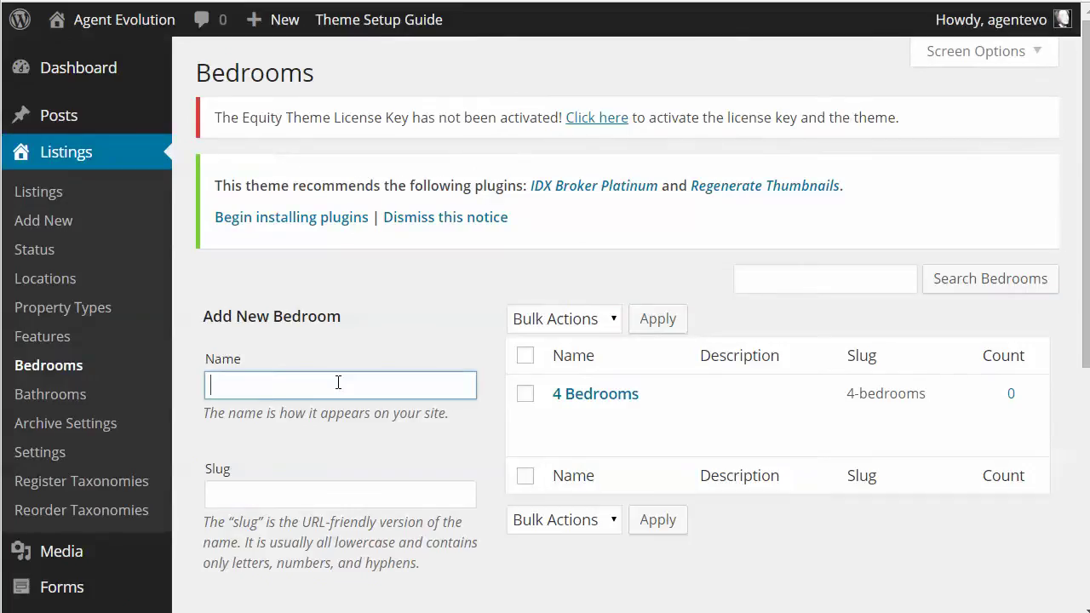
text(5 Bedrooms)
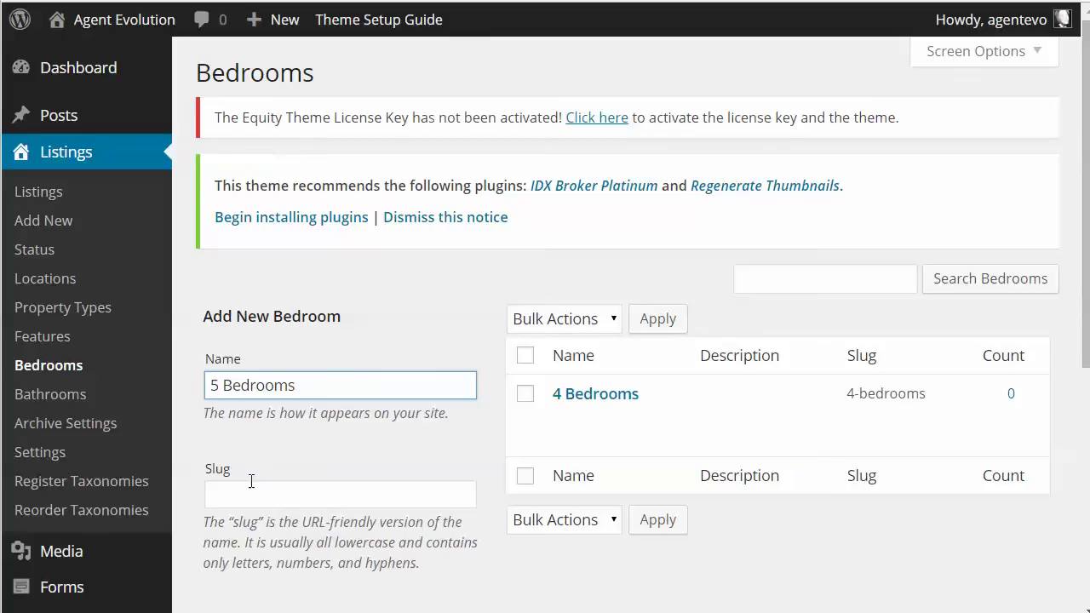
click(241, 488)
text(5-bedrooms)
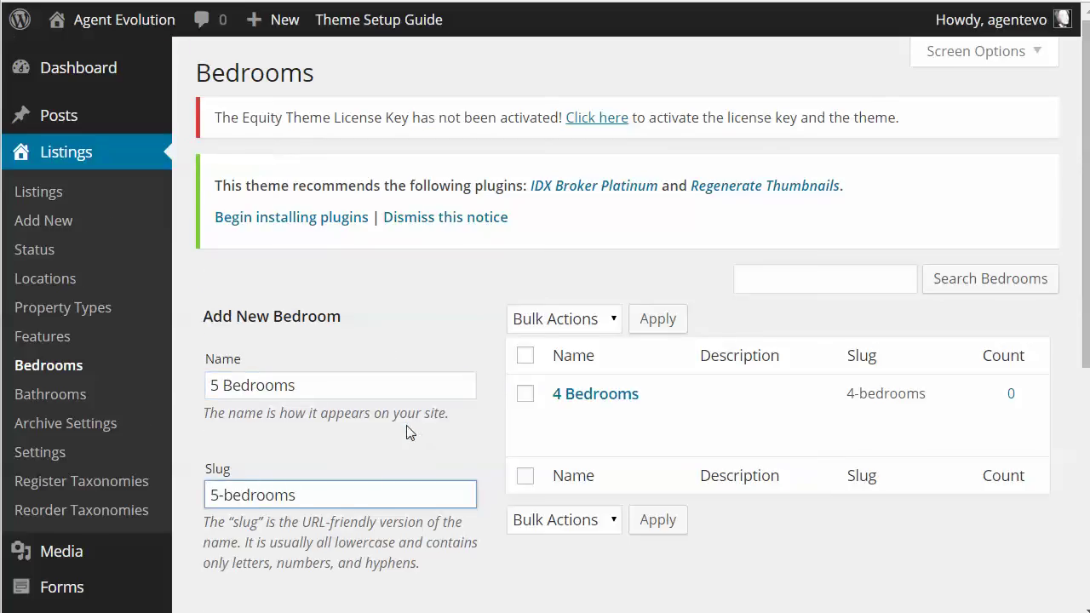
scroll(406, 432, down, 3)
scroll(406, 432, down, 2)
click(290, 494)
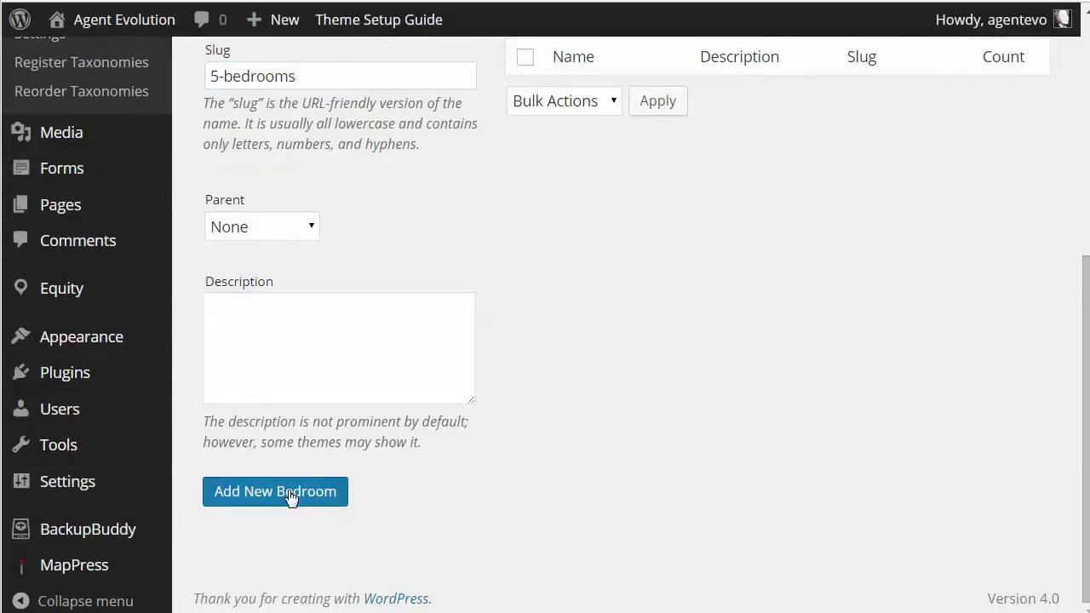
scroll(421, 296, up, 5)
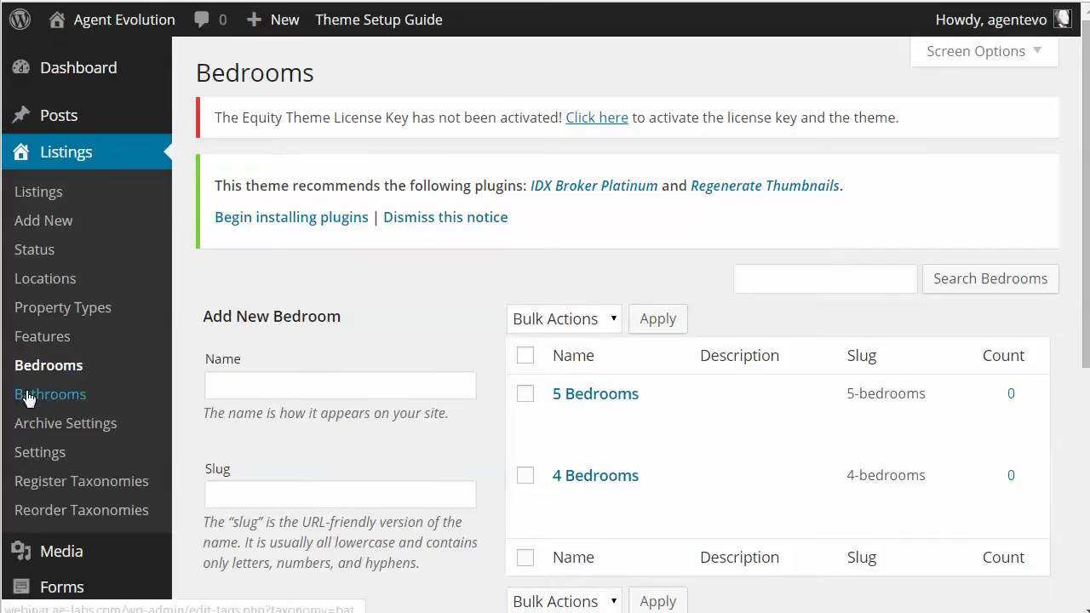
- Add the bathroom term '3 Bathrooms' with slug '3-bathrooms'
click(63, 392)
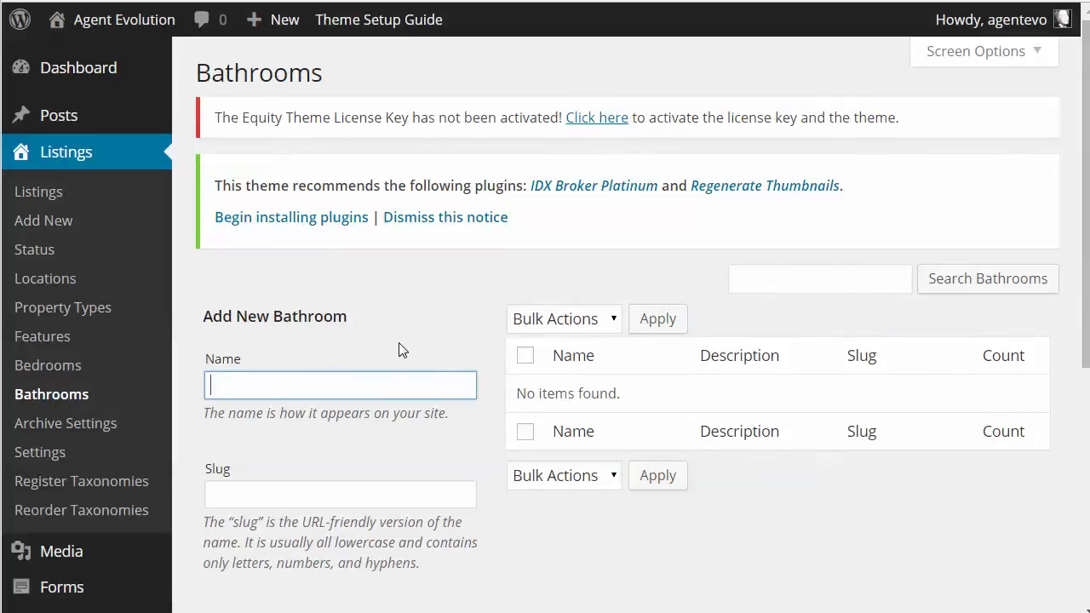
text(3 Bathrooms)
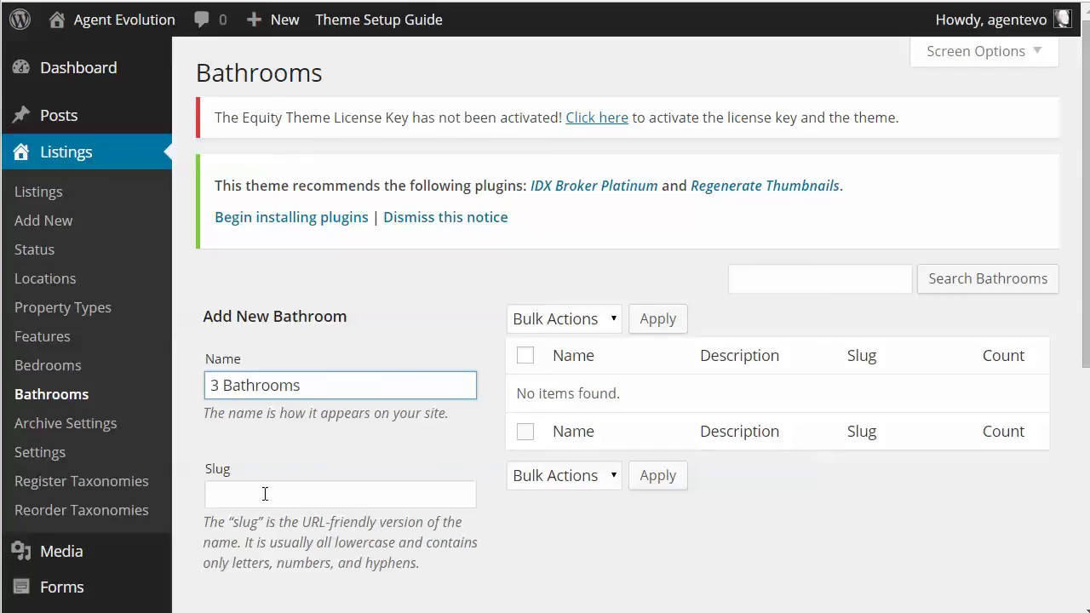
click(237, 494)
text(3-)
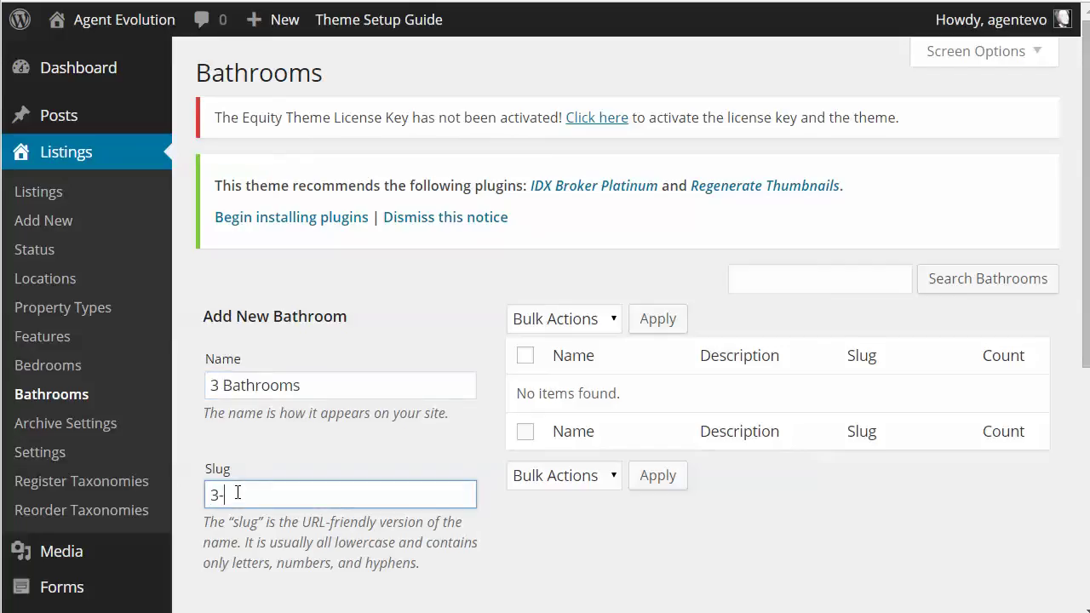
text(bathrooms)
scroll(366, 453, down, 3)
scroll(369, 452, down, 2)
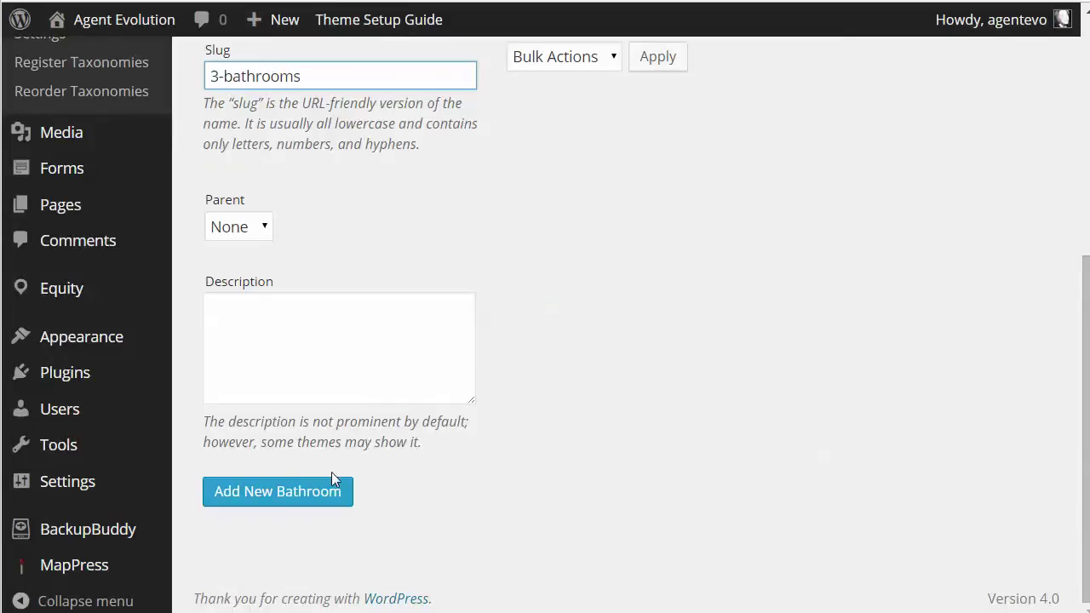
click(288, 492)
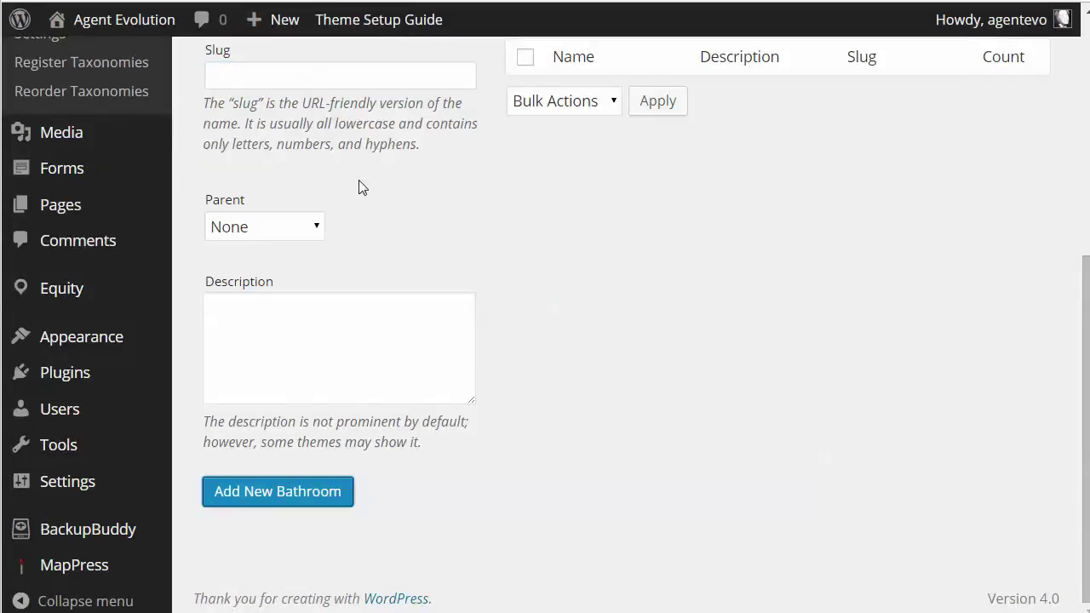
- Add the bathroom term '4 Bathrooms' with slug '4-bathrooms'
scroll(360, 187, up, 2)
click(241, 138)
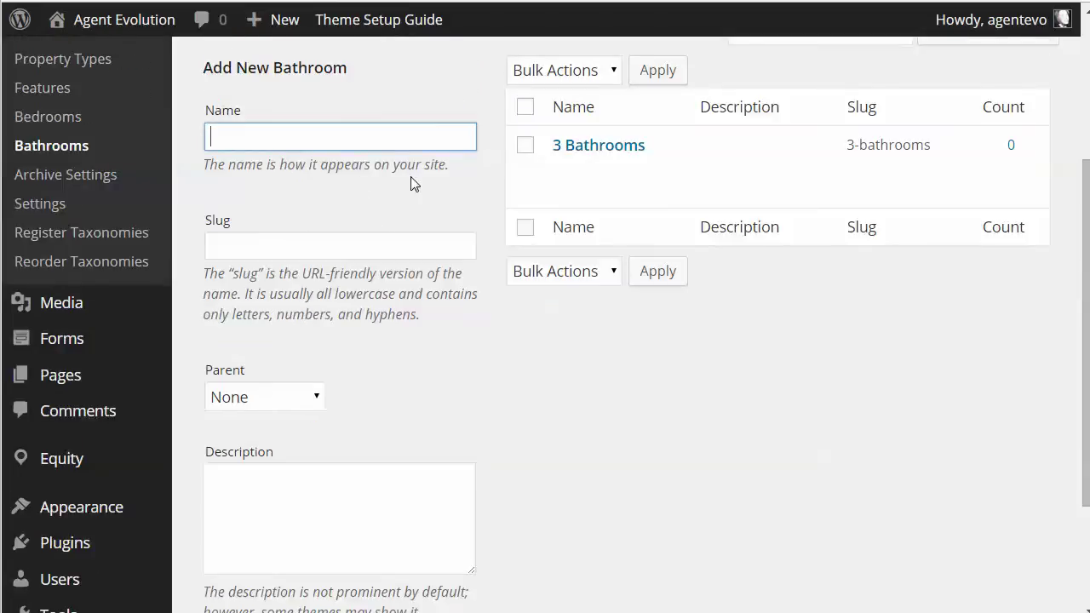
text(4 Bathrooms)
click(235, 248)
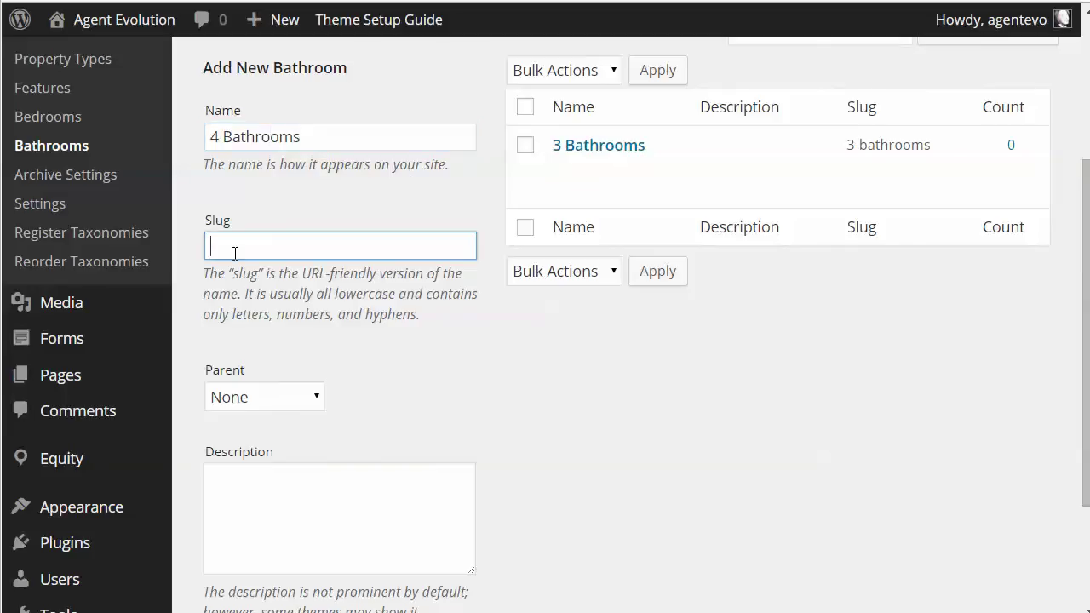
text(4-bathrooms)
scroll(462, 294, down, 2)
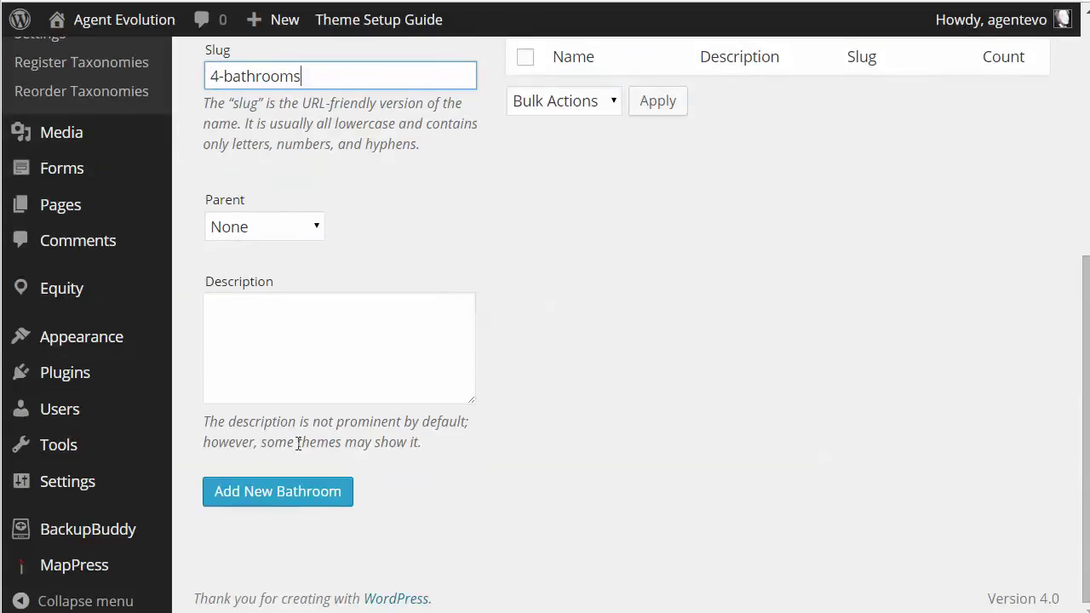
click(264, 496)
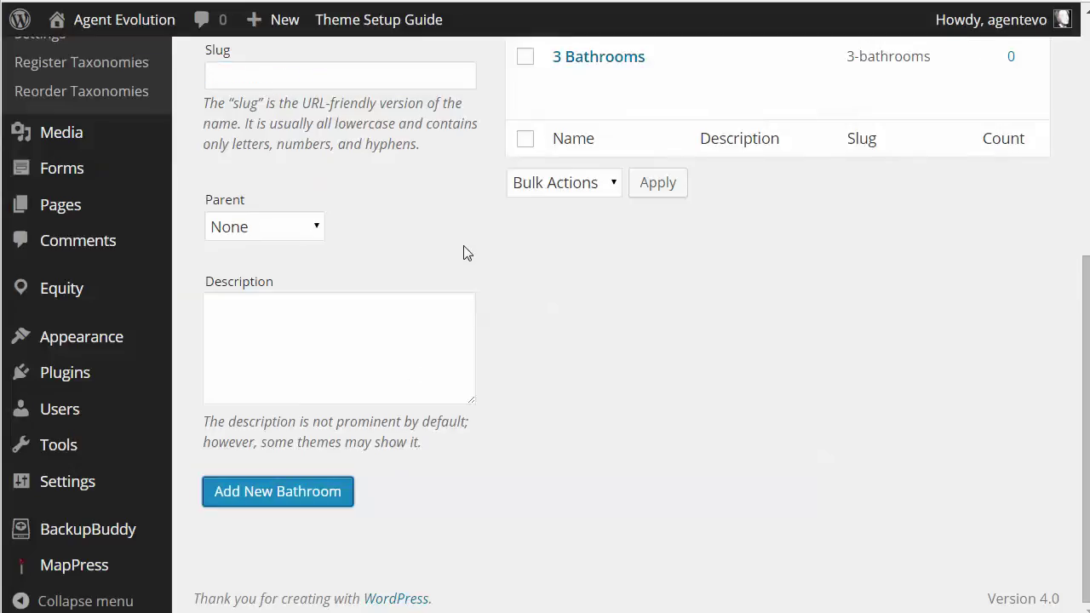
scroll(466, 252, up, 5)
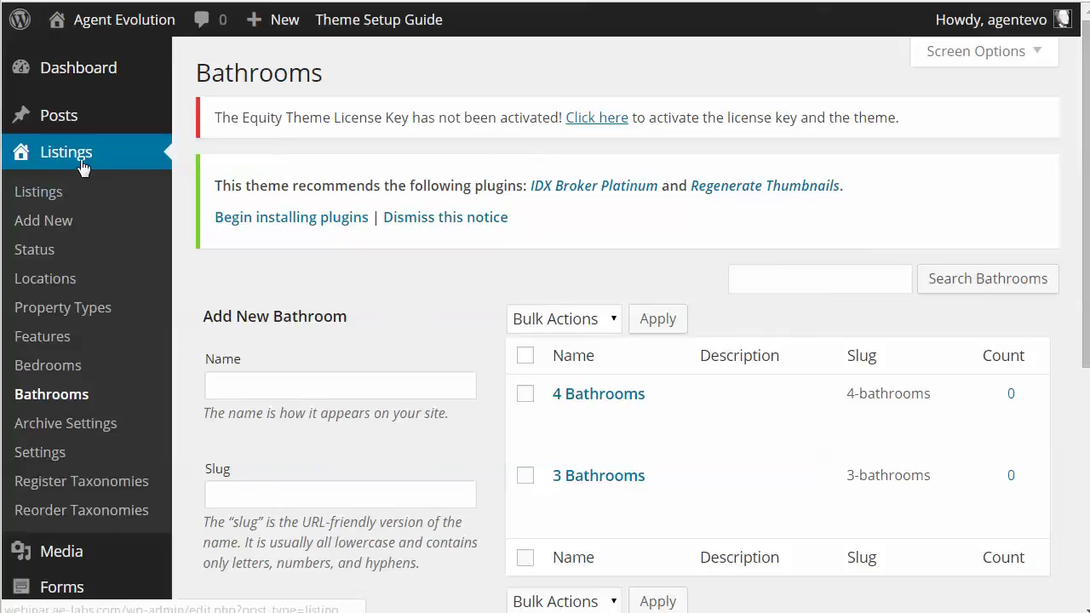
- Start a new listing via Listings > Add New and bring up the Notepad with the address
click(32, 217)
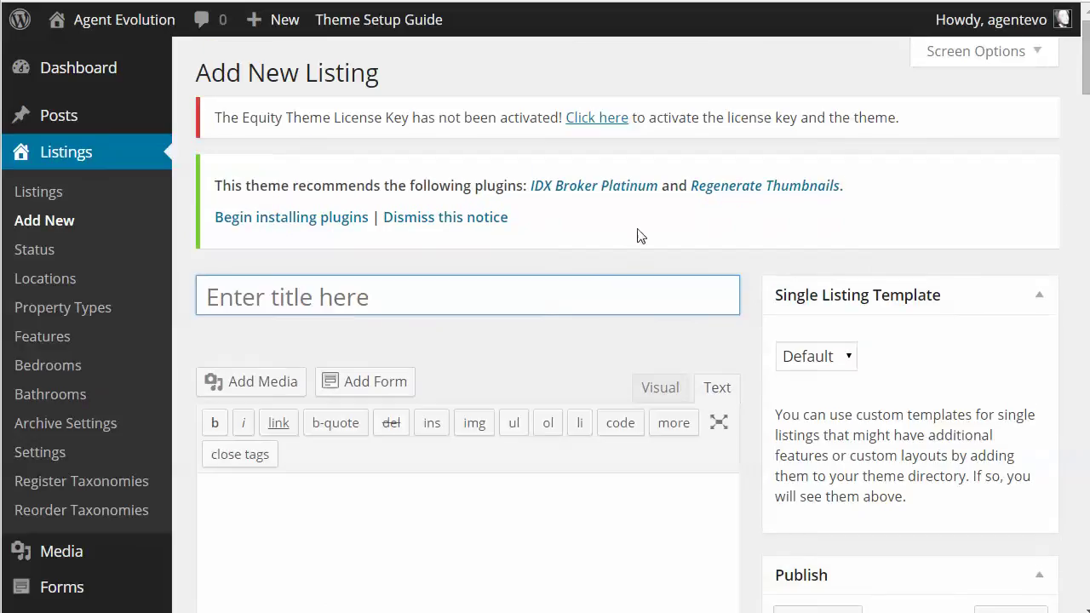
click(218, 295)
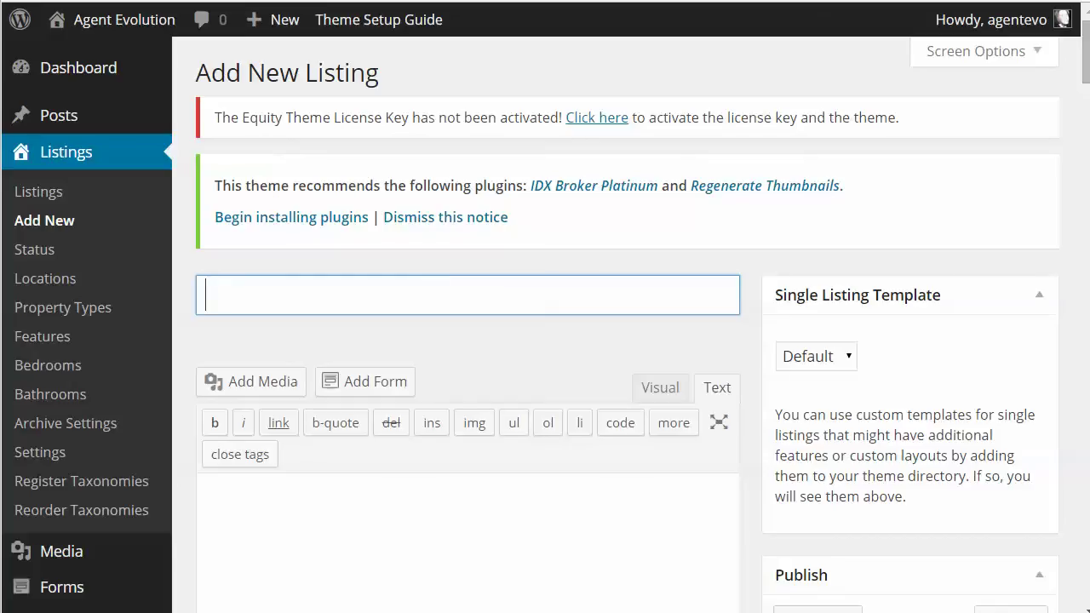
key(alt+Tab)
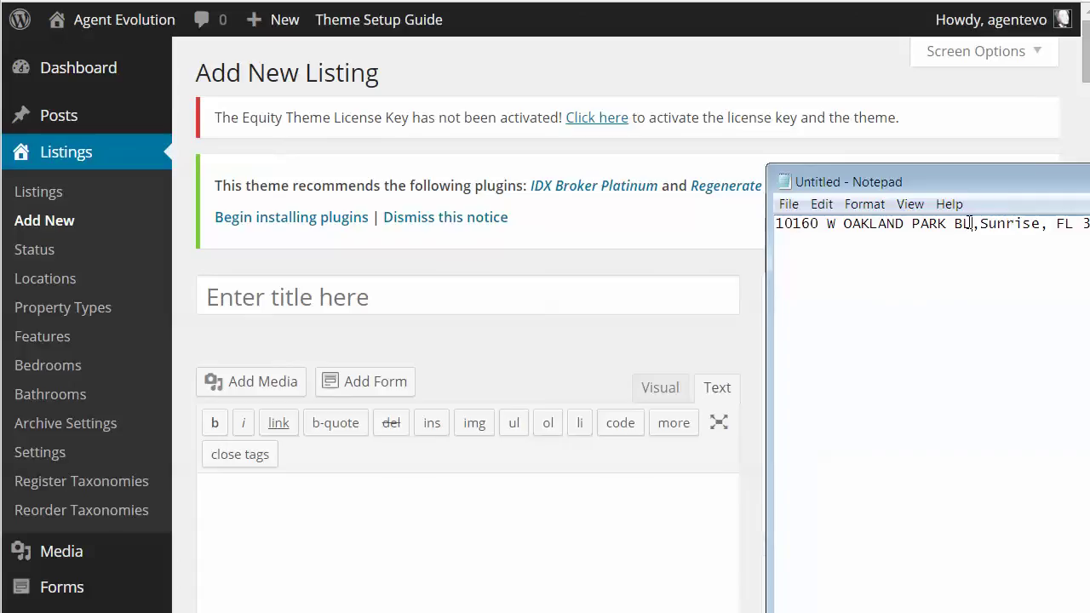
- Copy the street address from Notepad and paste it as the listing title
drag(973, 223, 773, 225)
key(ctrl+c)
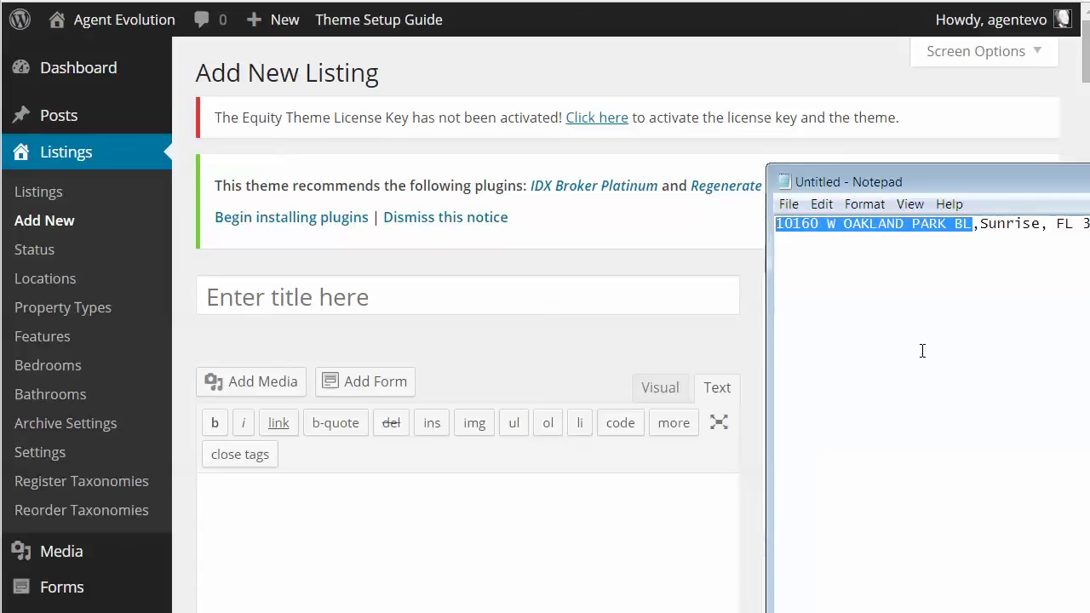
click(239, 300)
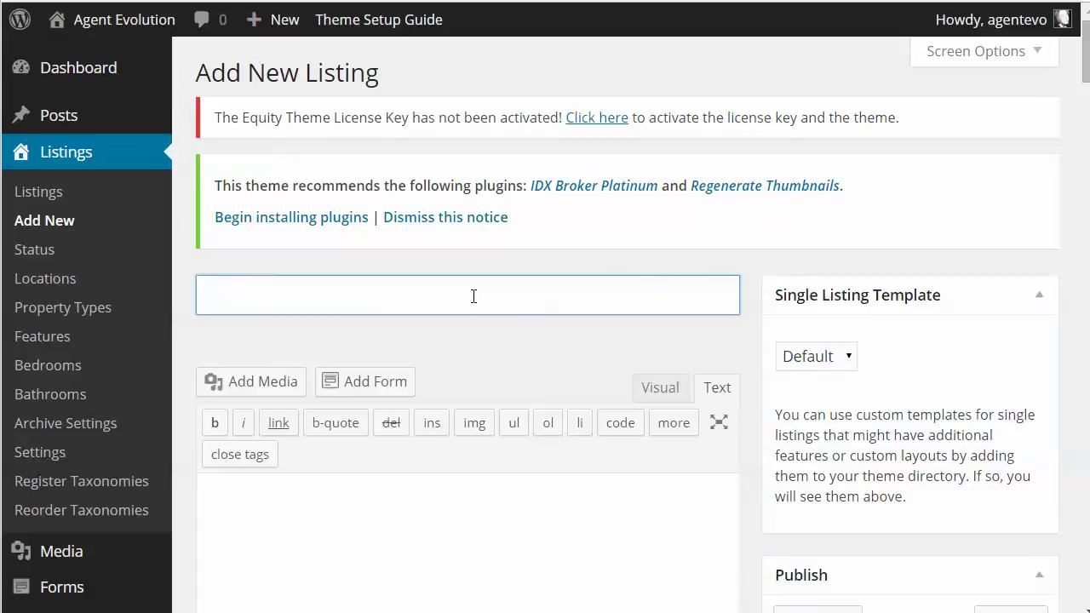
key(ctrl+v)
- Write the description 'This fabulous property has ocean views and large master bedroom'
scroll(526, 303, down, 2)
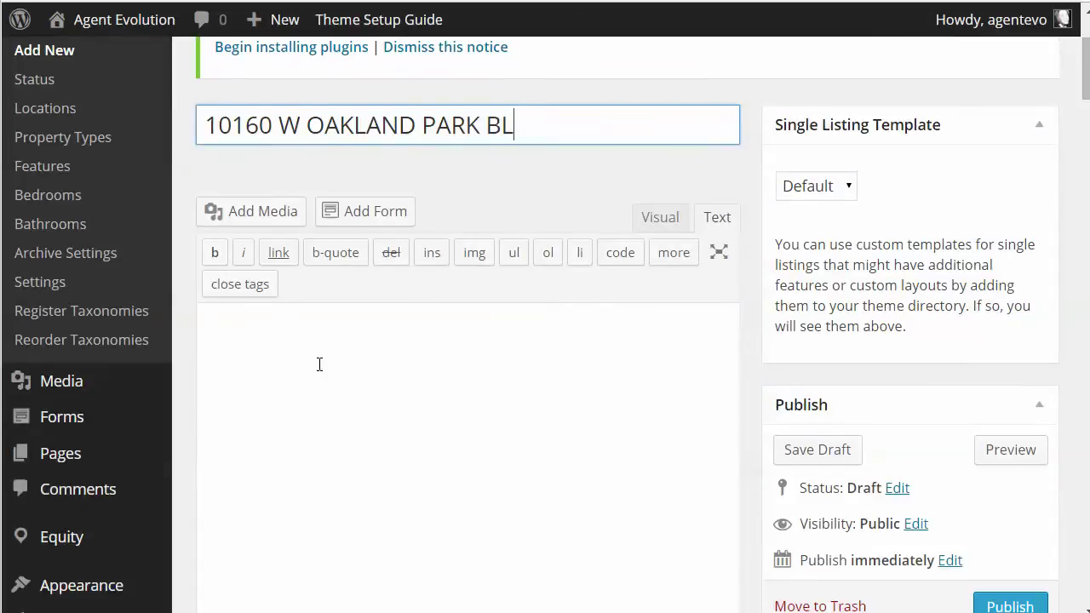
click(244, 353)
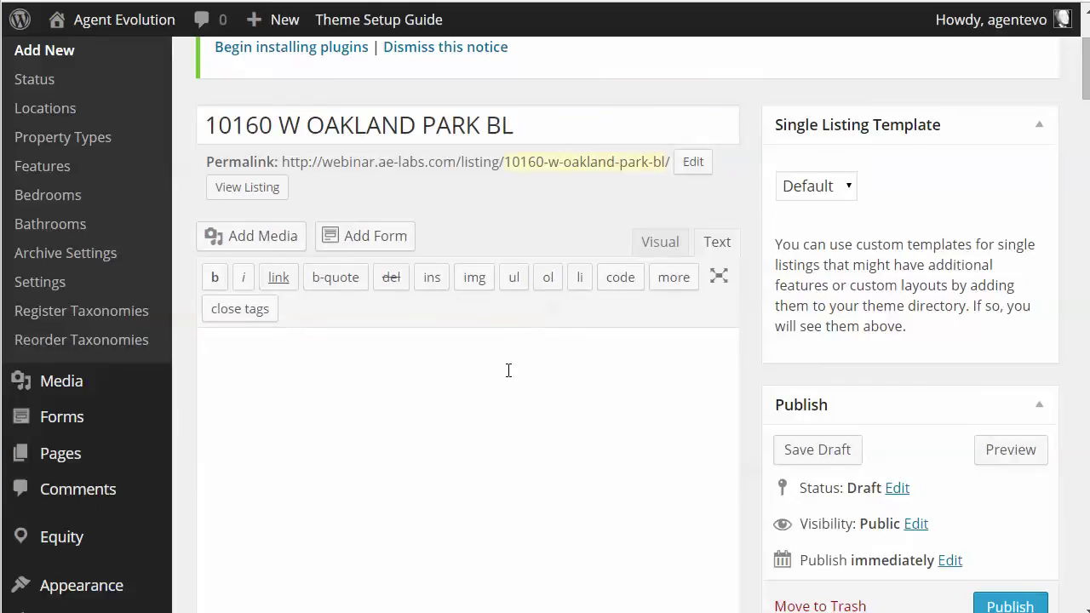
text(Seas)
key(BackSpace)
key(BackSpace)
key(BackSpace)
text(io)
key(BackSpace)
key(BackSpace)
text(ome s)
key(BackSpace)
key(BackSpace)
key(BackSpace)
text(This fabulous prope)
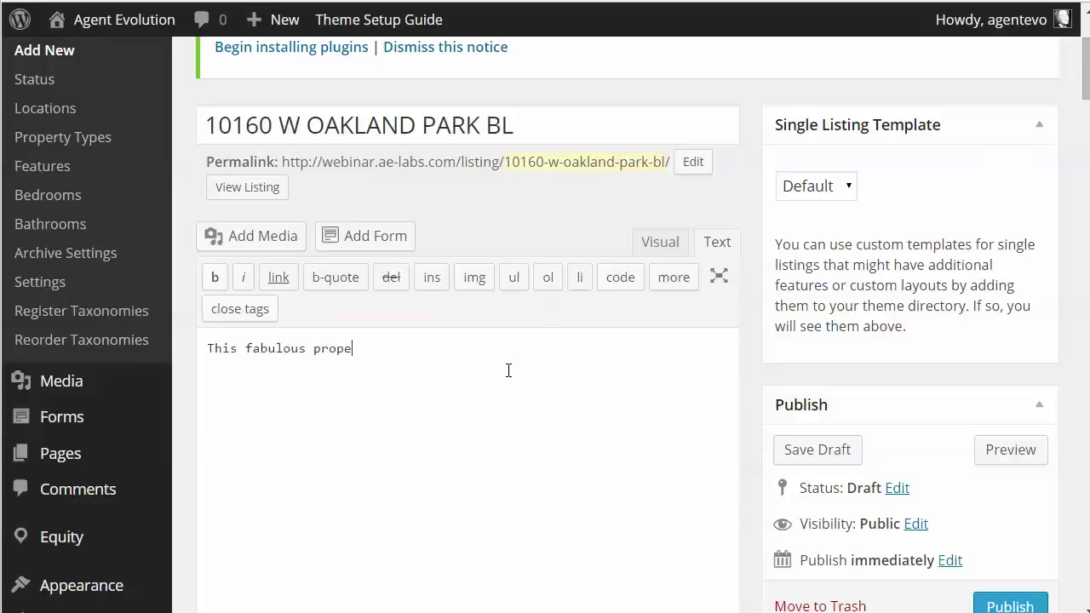
text(rty has ocen)
key(BackSpace)
text(an views and )
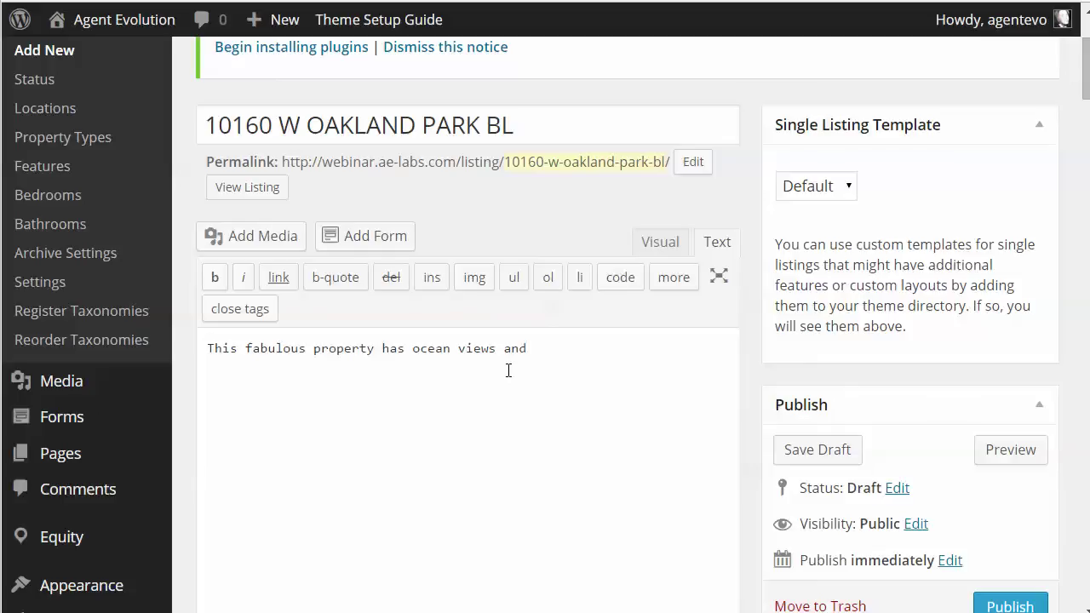
text(large master bedroom.)
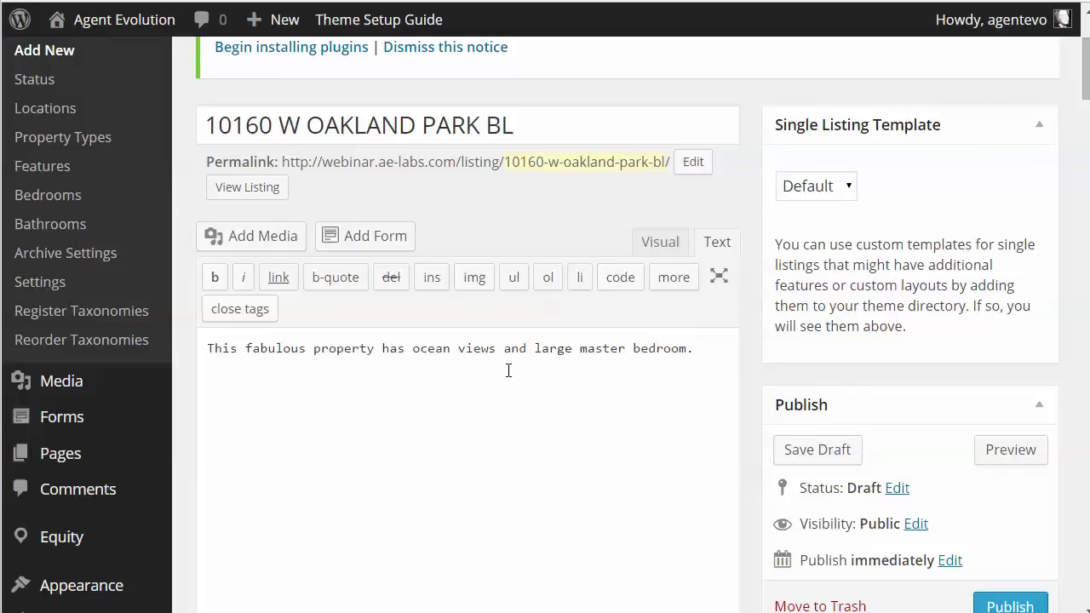
- Enter the listing price $999,000 in Property Details
scroll(548, 342, down, 2)
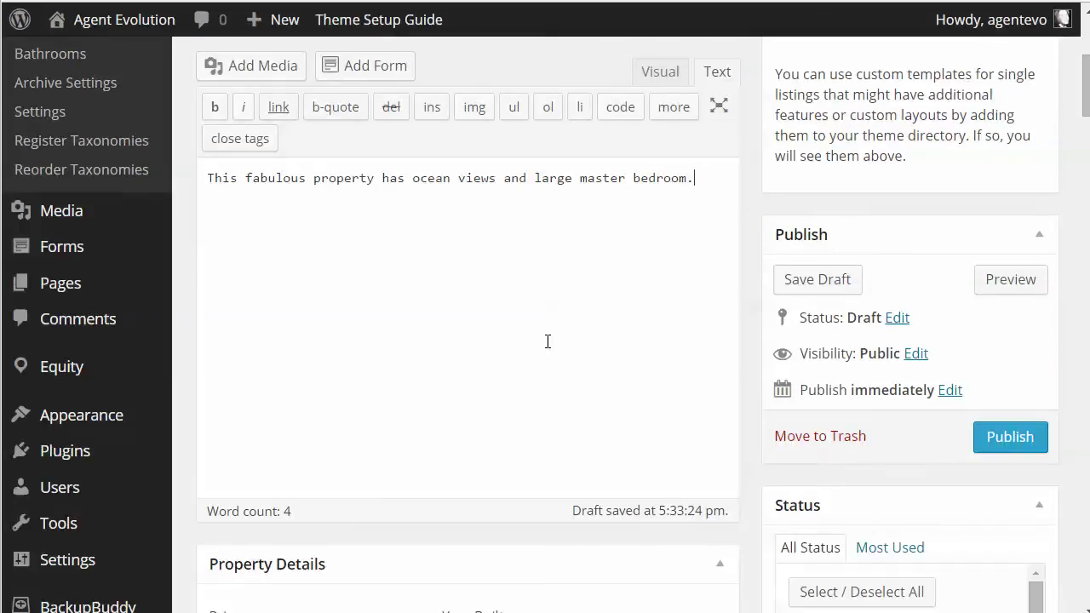
scroll(547, 342, down, 4)
scroll(650, 348, down, 1)
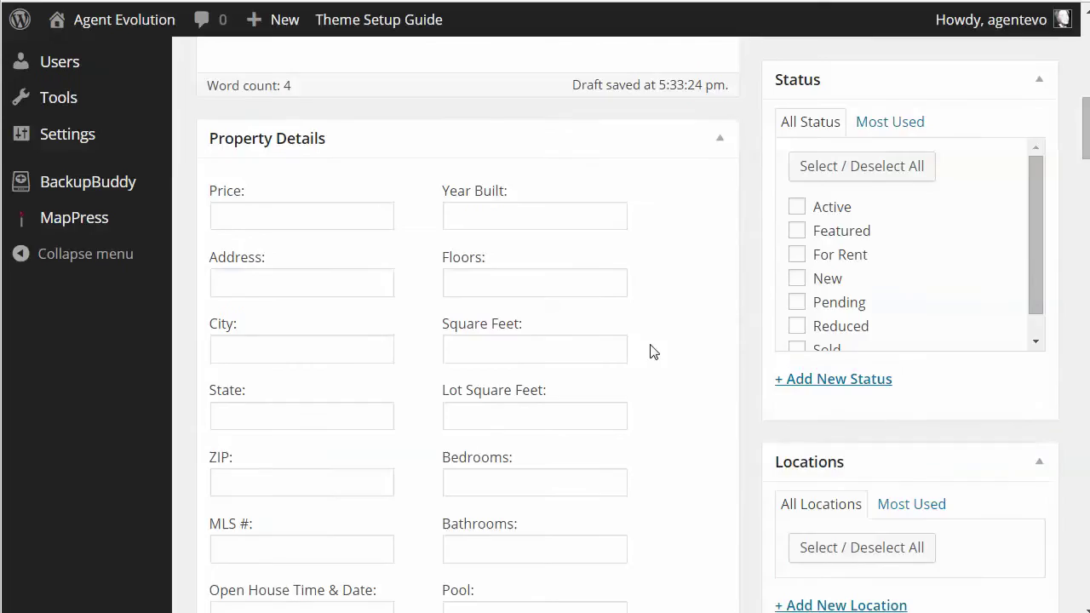
scroll(654, 352, down, 1)
click(216, 128)
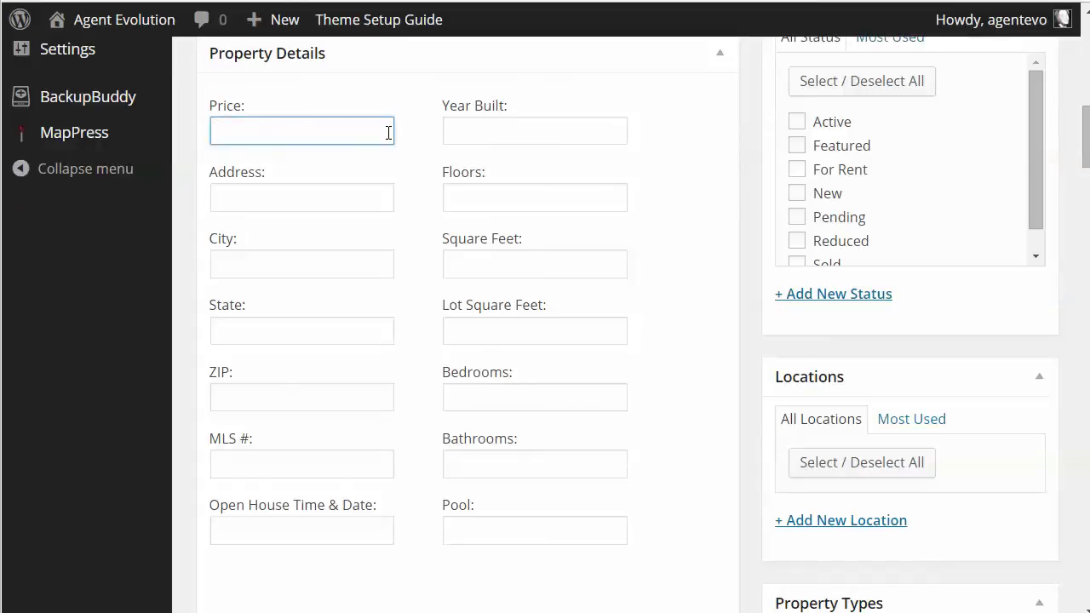
text($999,000)
- Fill the address fields: pasted street and ZIP, city Sunrise, state FL
click(230, 201)
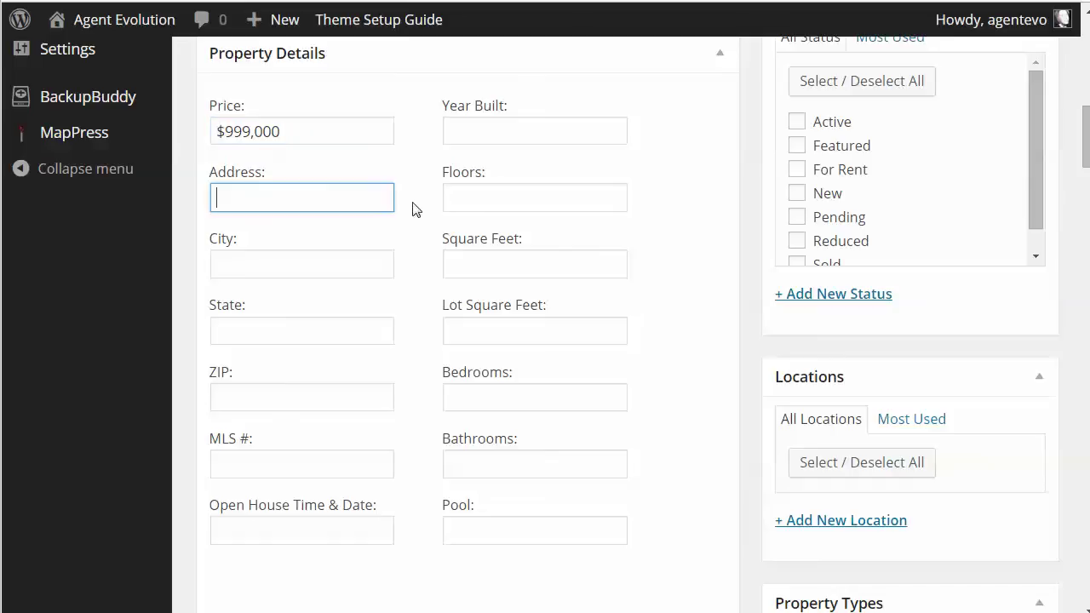
key(ctrl+v)
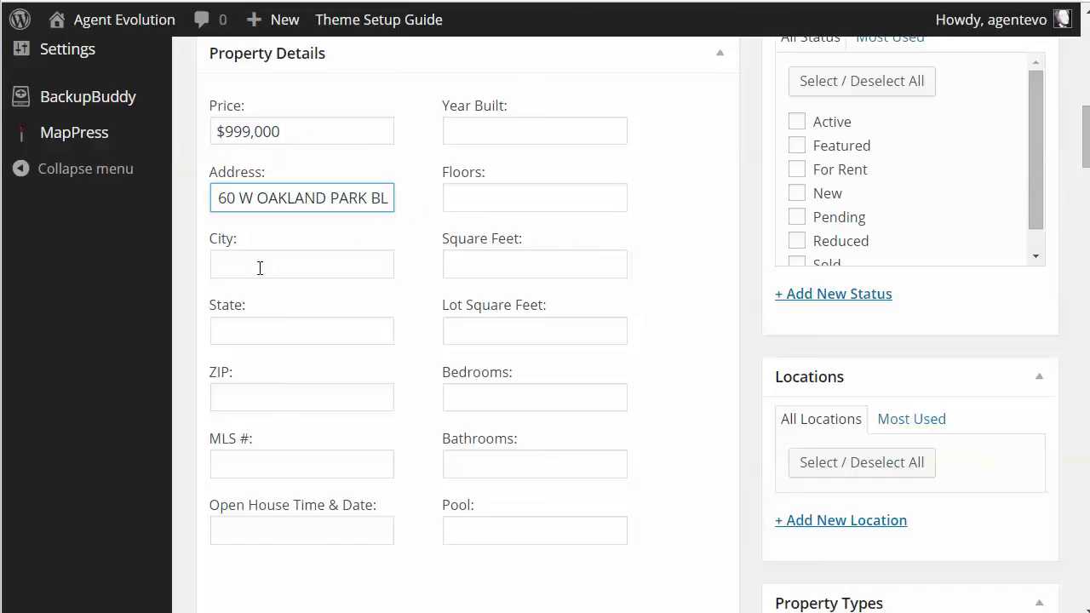
click(261, 266)
key(alt+Tab)
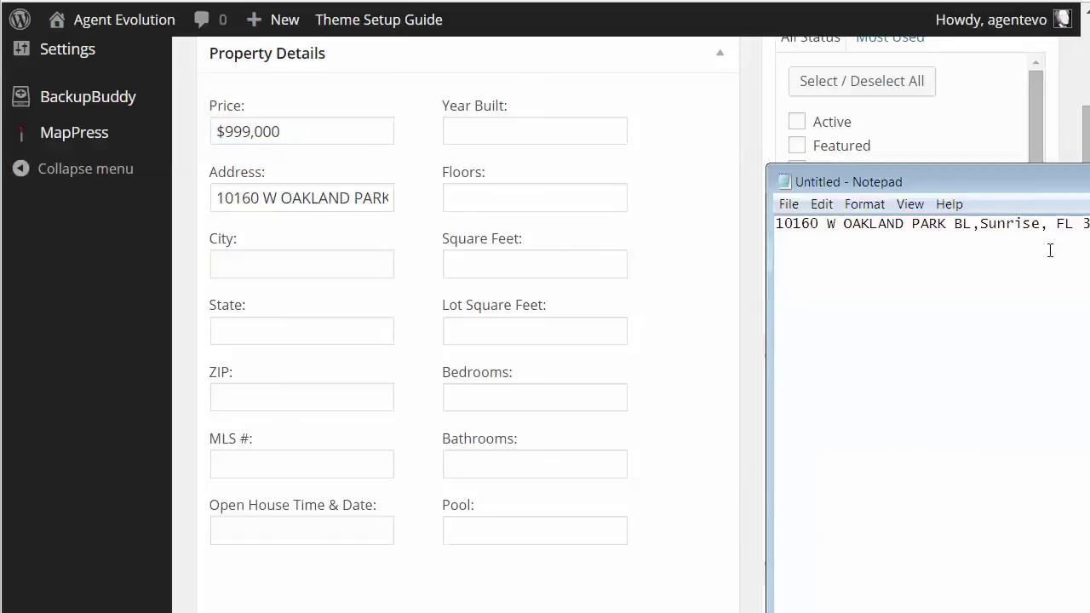
click(238, 265)
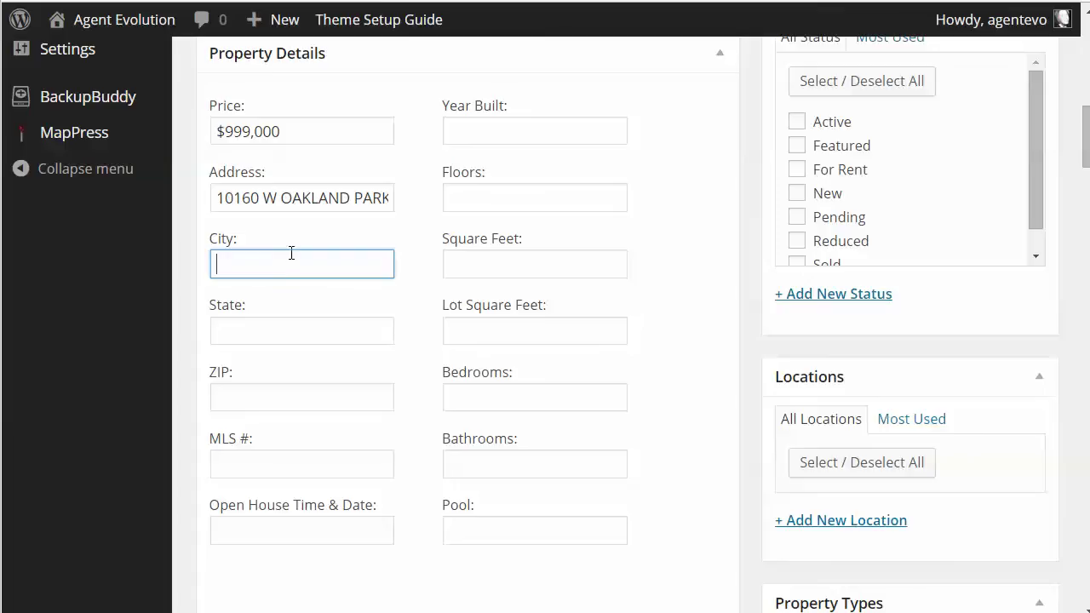
text(Sunrise)
click(239, 325)
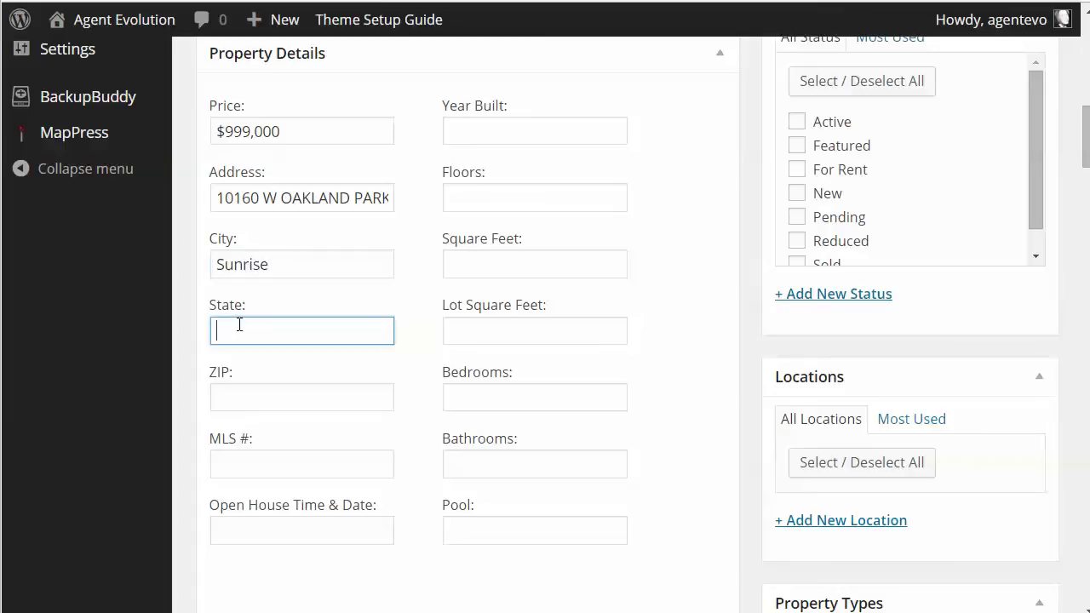
text(FL)
click(241, 392)
key(alt+Tab)
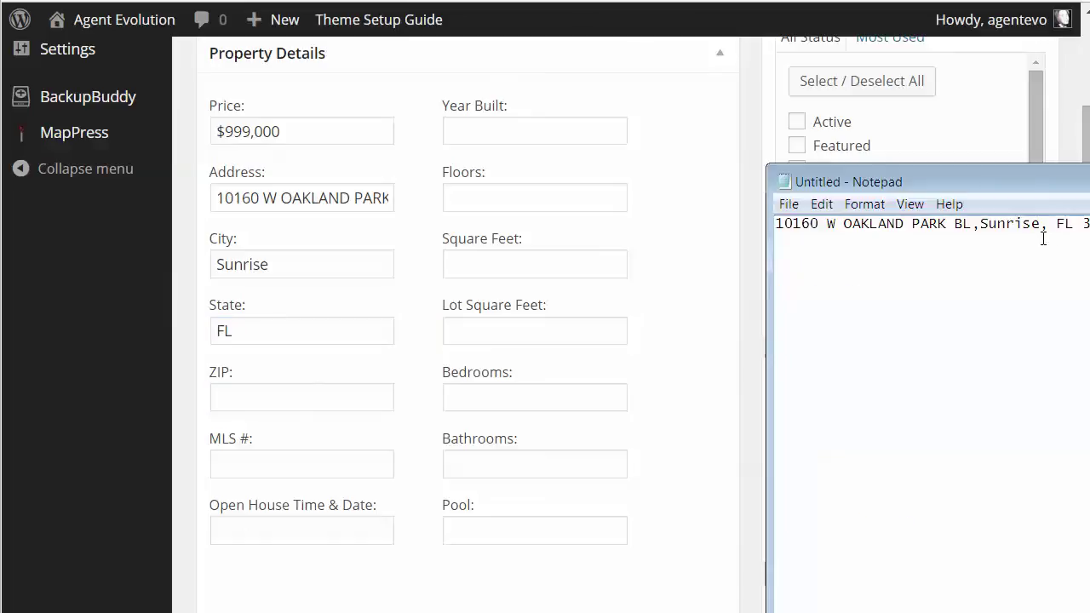
drag(937, 181, 987, 180)
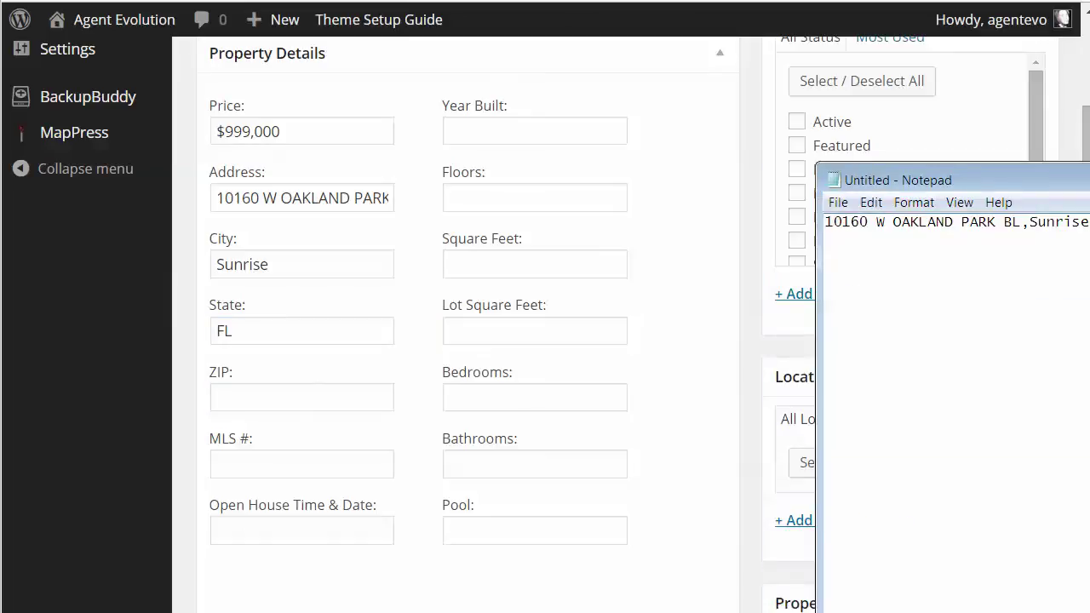
click(219, 397)
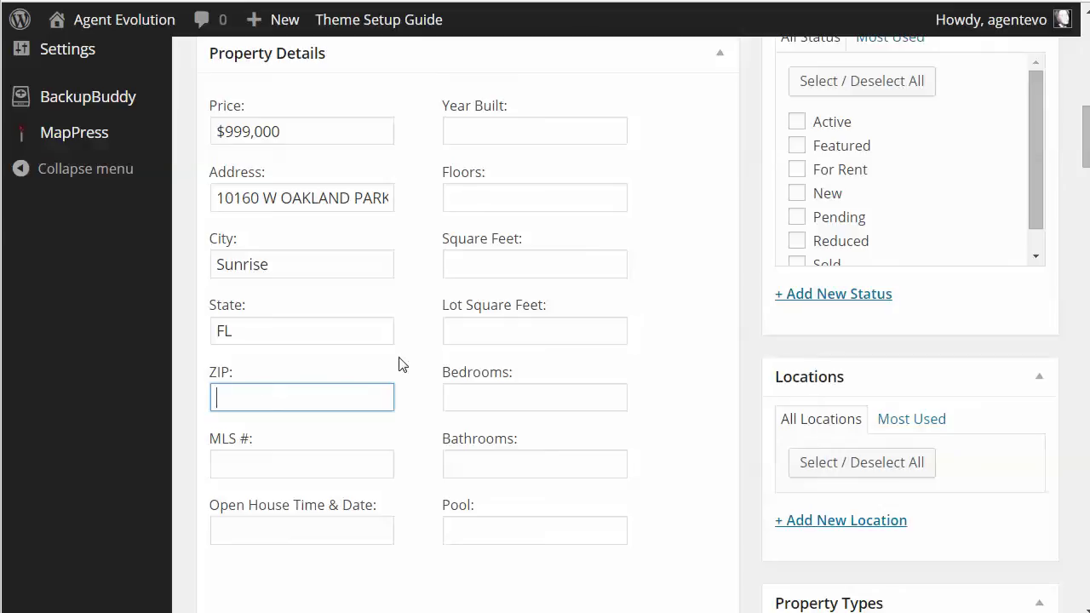
text(33351)
- Set Year Built 2004, 2 floors, 1700 square feet and 4 bedrooms
click(247, 463)
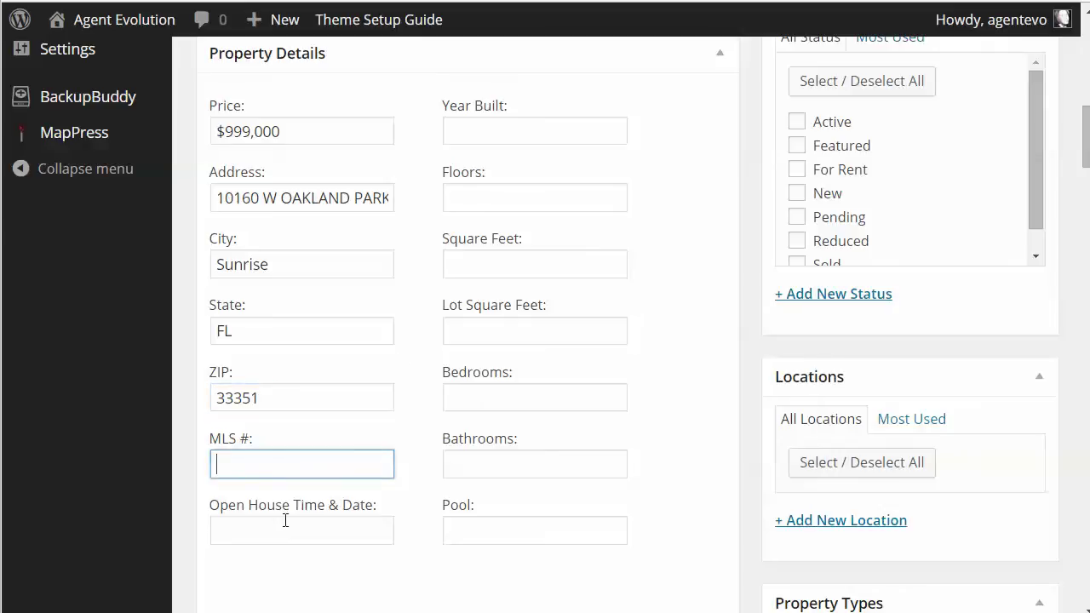
click(222, 529)
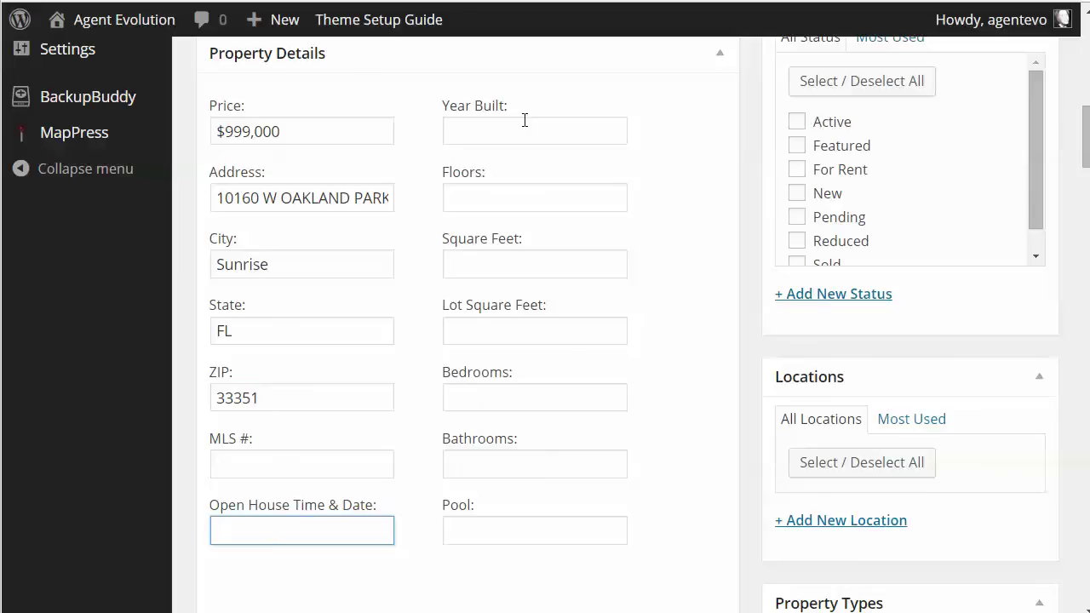
click(471, 127)
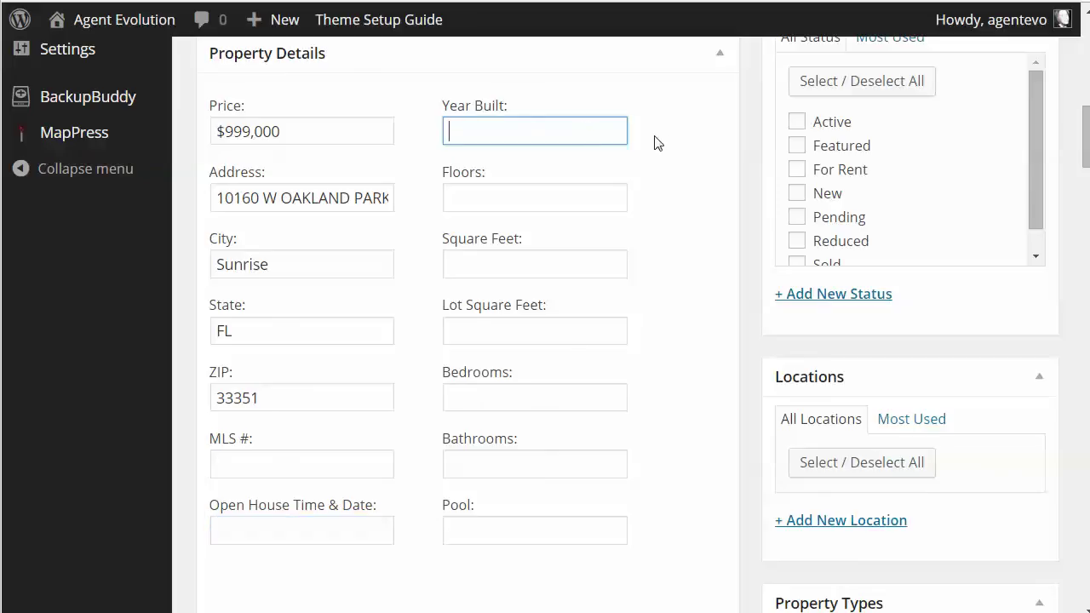
text(2004)
click(478, 194)
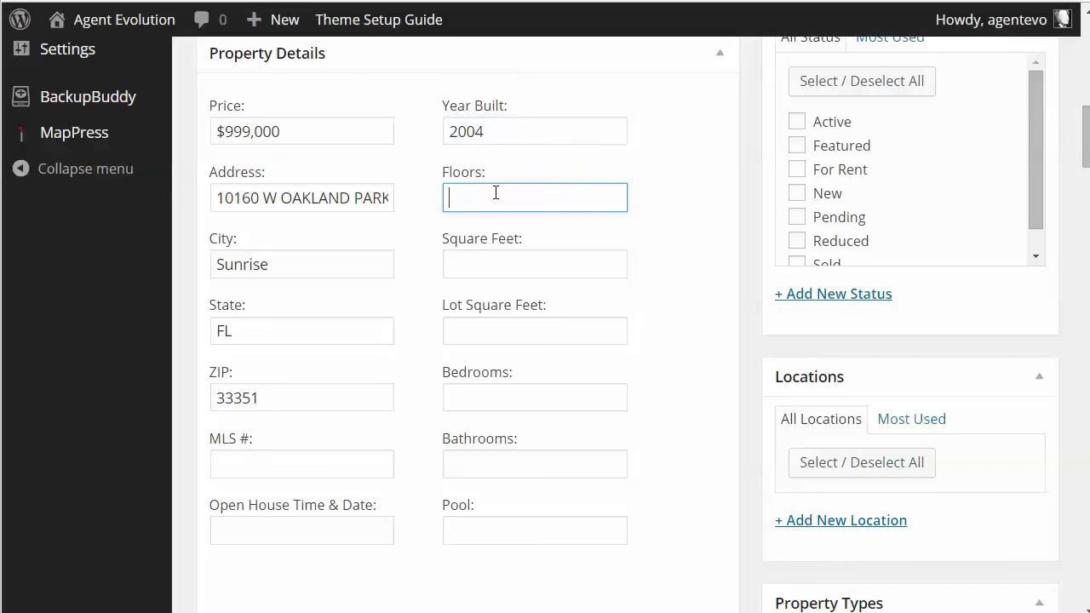
text(2)
click(481, 269)
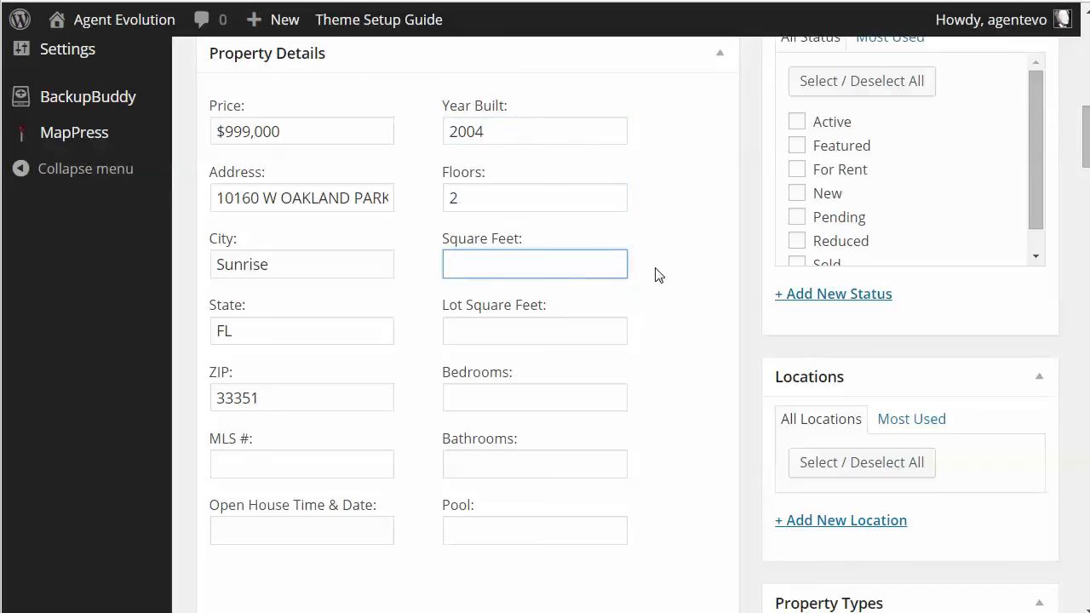
text(1700)
click(498, 325)
click(456, 398)
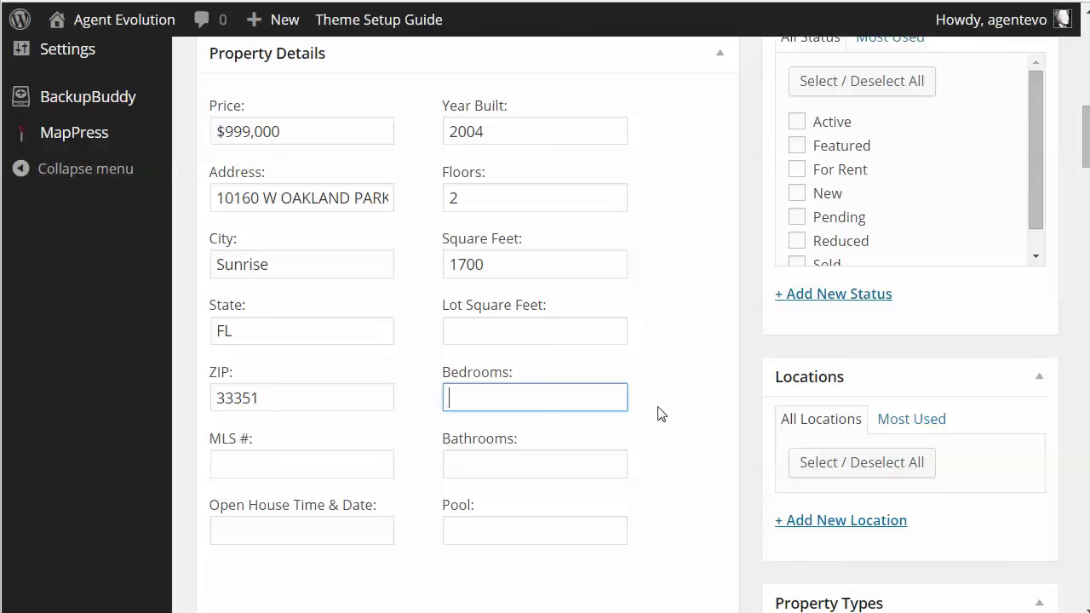
text(4)
click(456, 461)
- Enter 3 bathrooms and set the Custom Listing Text to 'Reduced'
text(3)
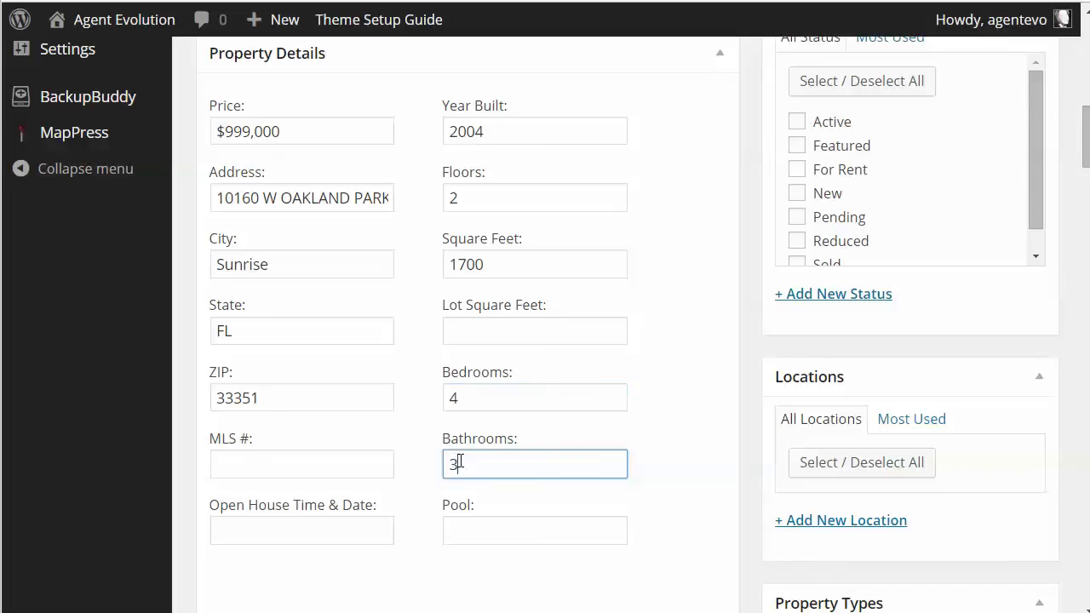
scroll(513, 447, down, 2)
click(466, 352)
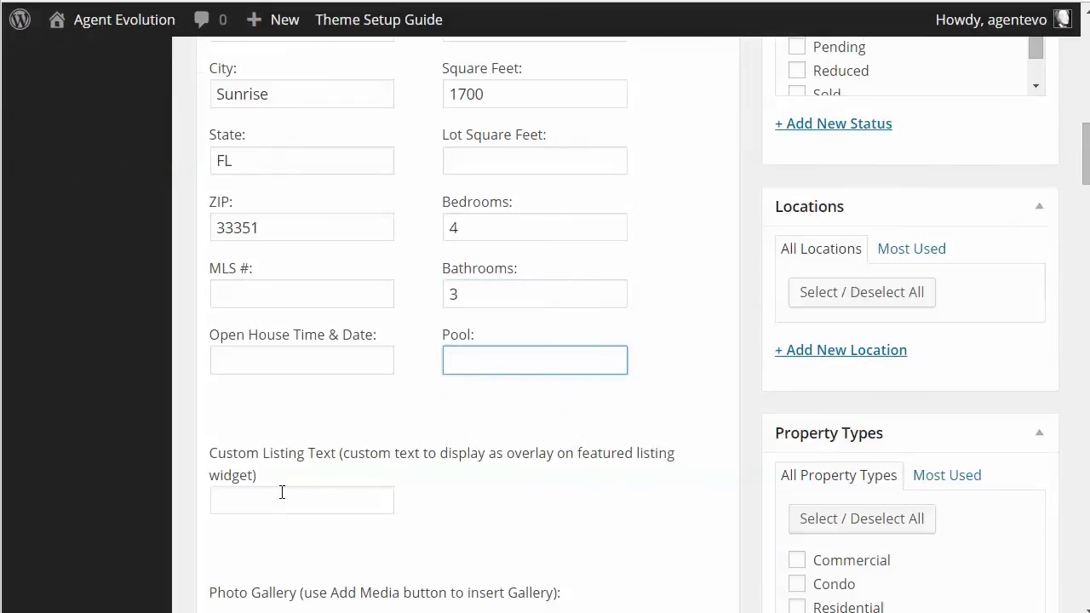
click(251, 496)
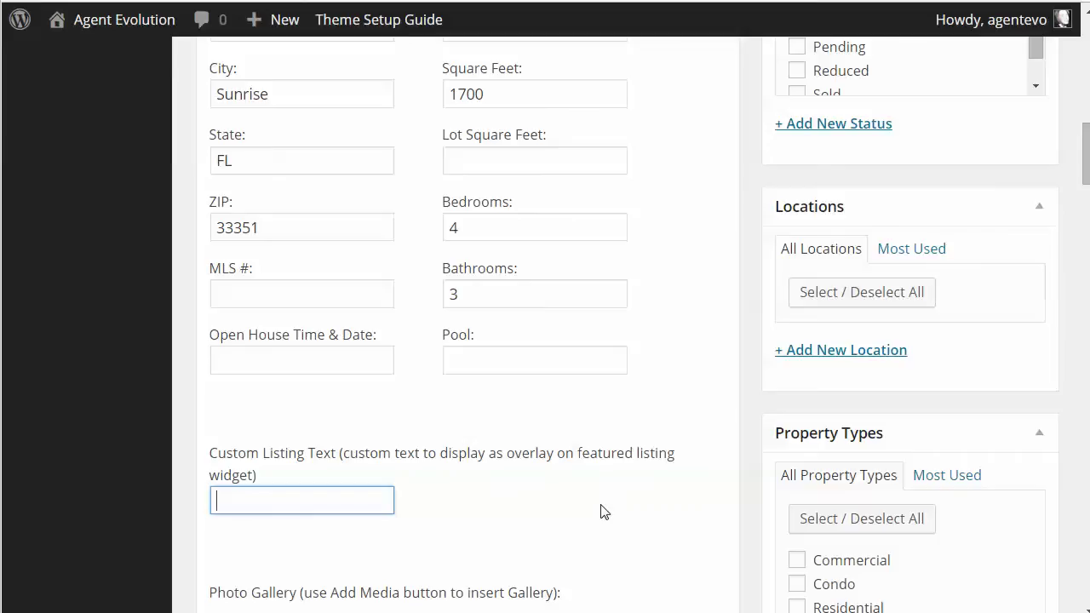
text(Reduced)
- Open the Insert Media dialog from the Photo Gallery box
scroll(704, 465, down, 3)
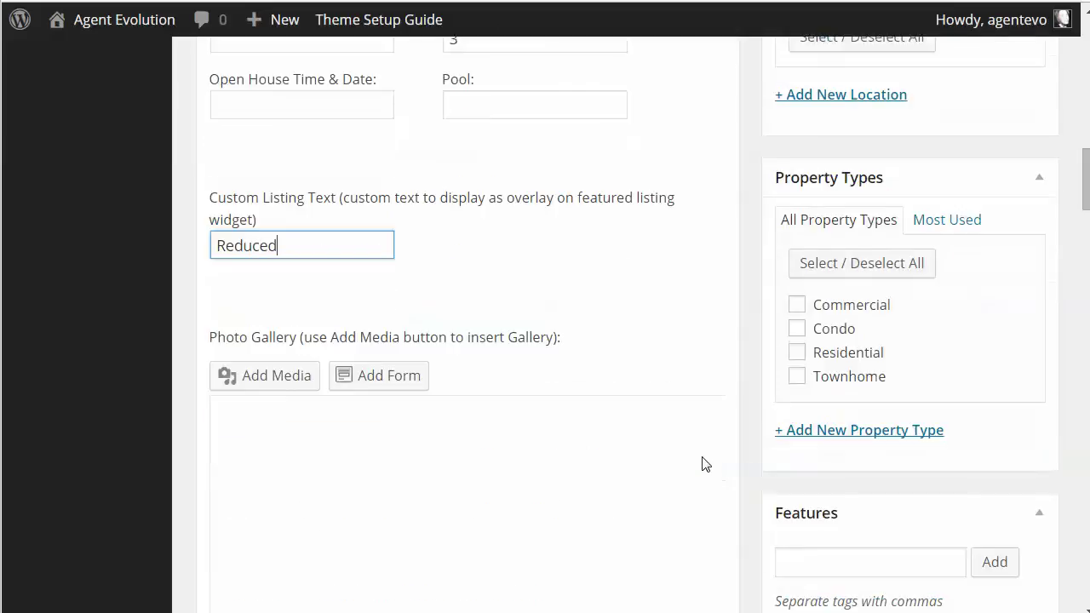
scroll(704, 465, down, 2)
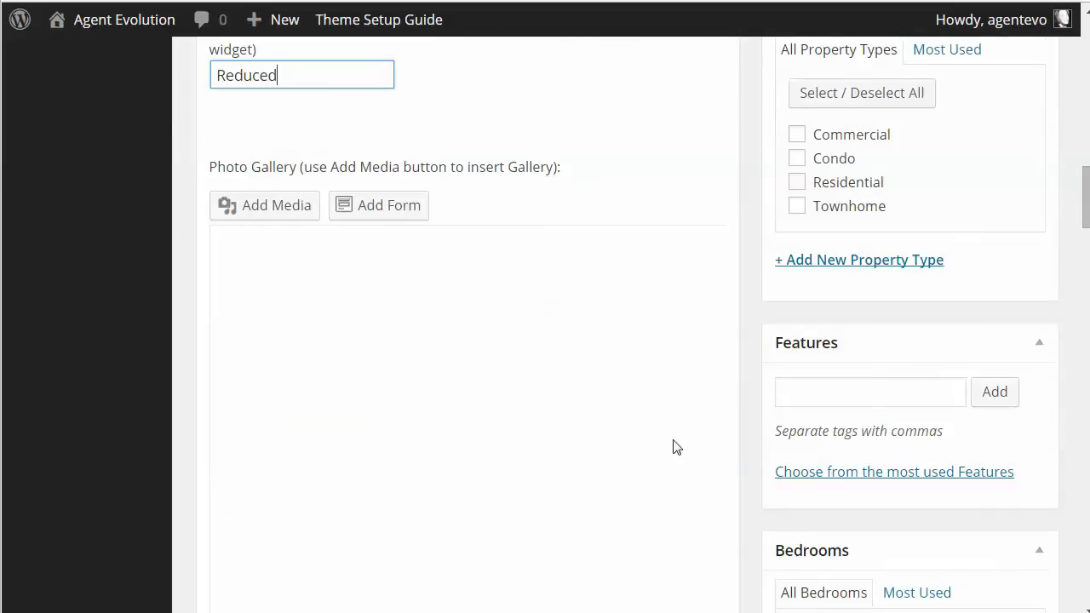
click(233, 257)
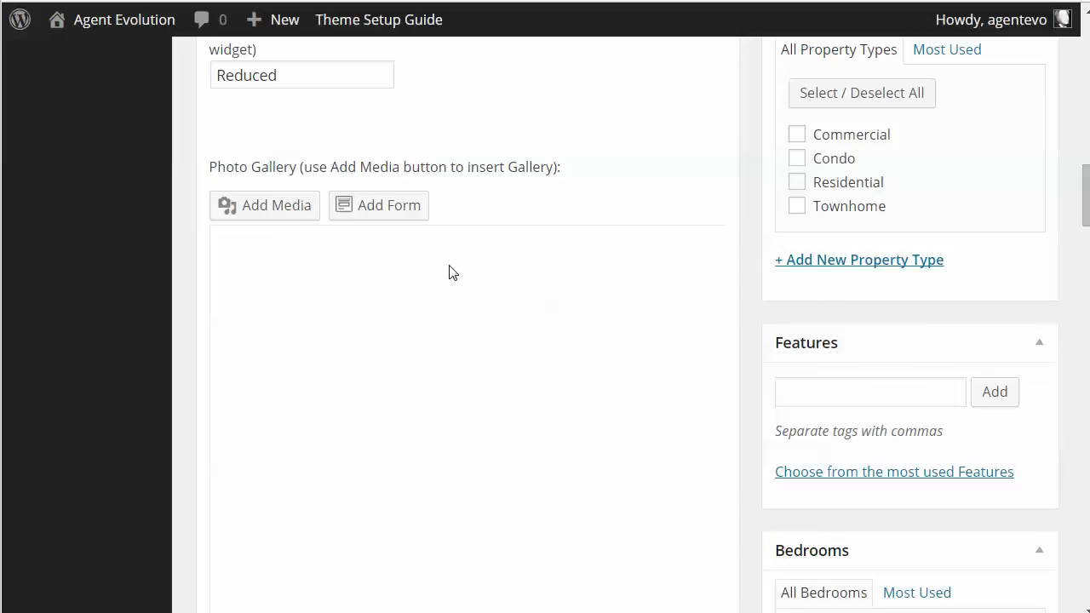
click(267, 207)
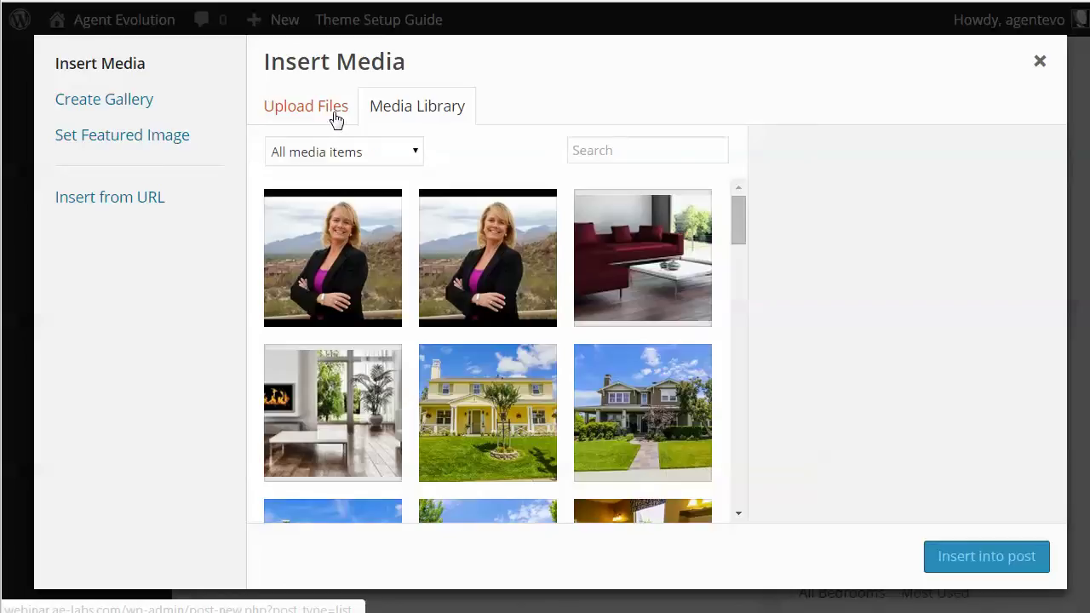
- Create a new gallery from the master bathroom and master bedroom photos and insert it into the listing
click(307, 110)
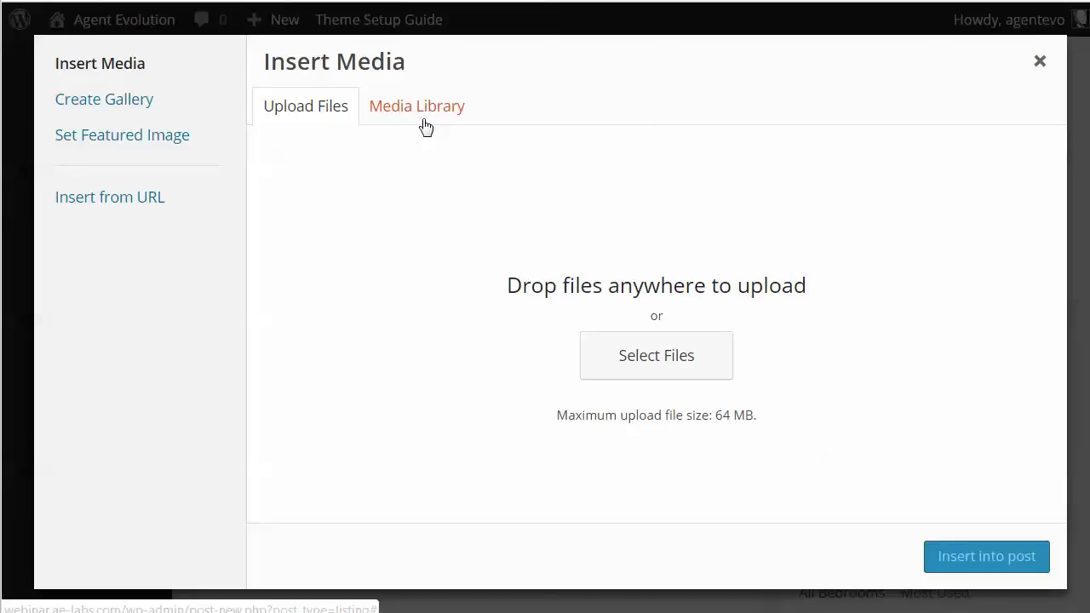
click(111, 106)
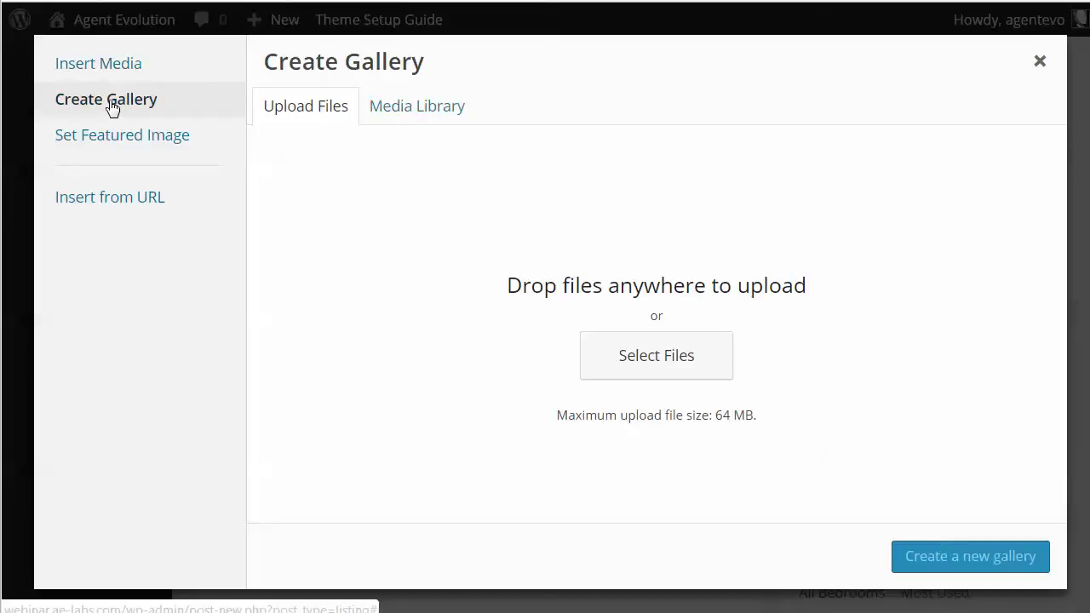
click(413, 109)
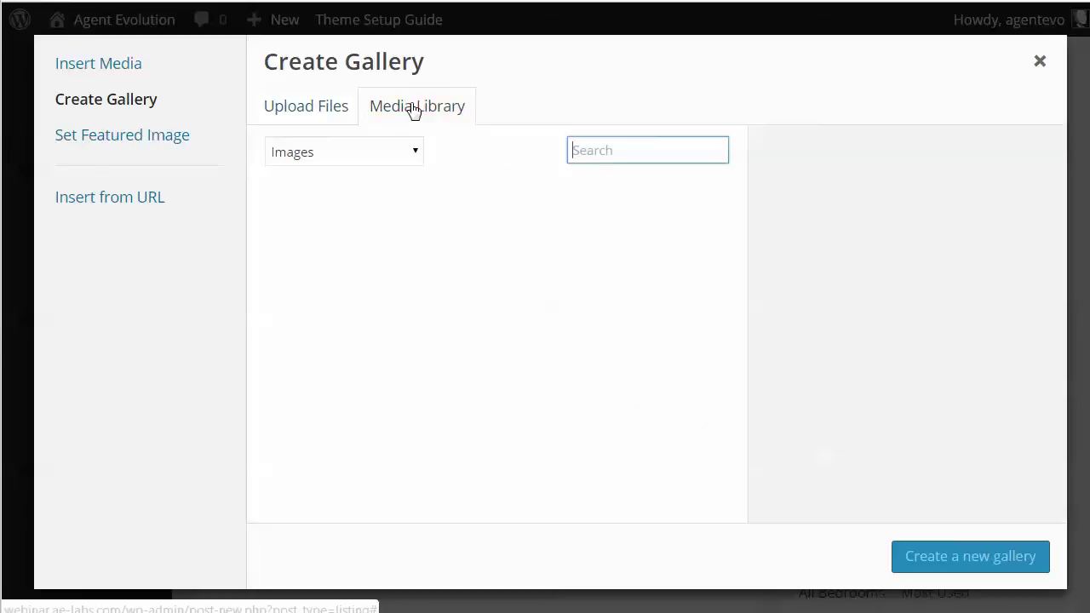
scroll(642, 290, down, 2)
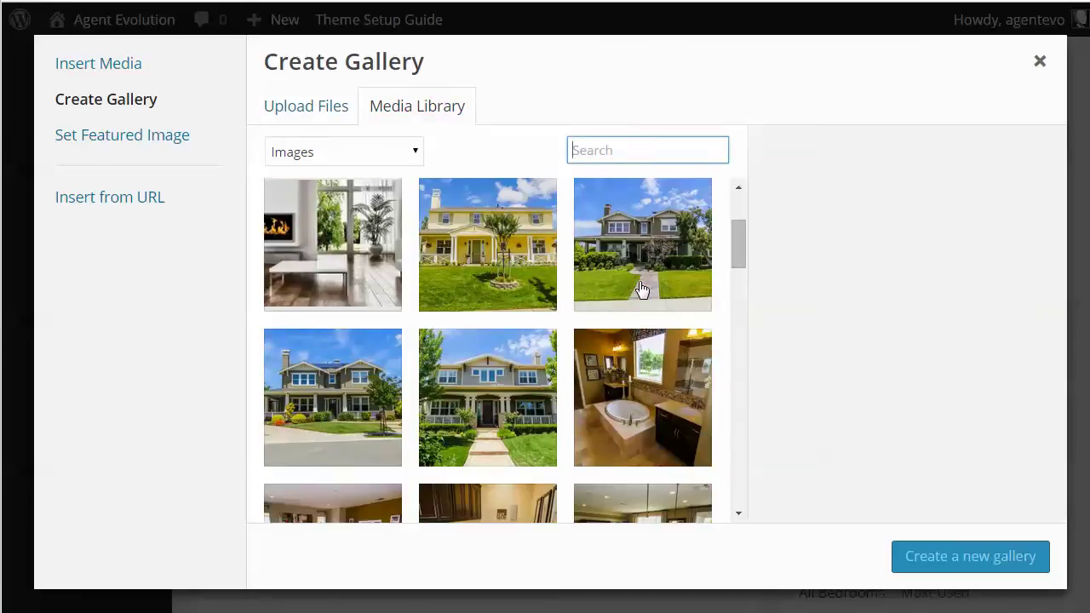
scroll(643, 290, down, 2)
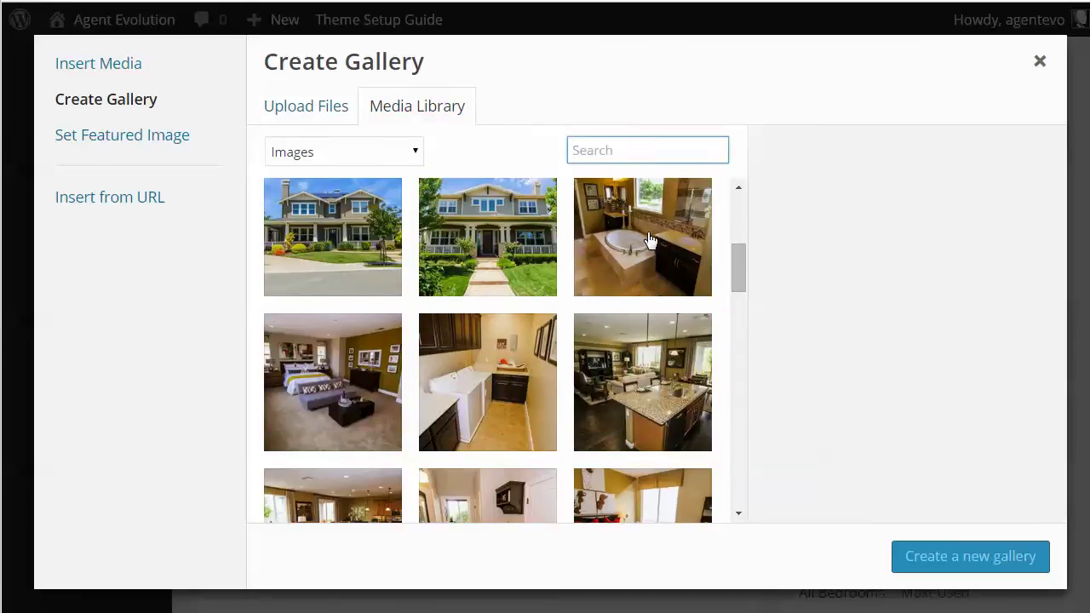
click(650, 241)
click(322, 375)
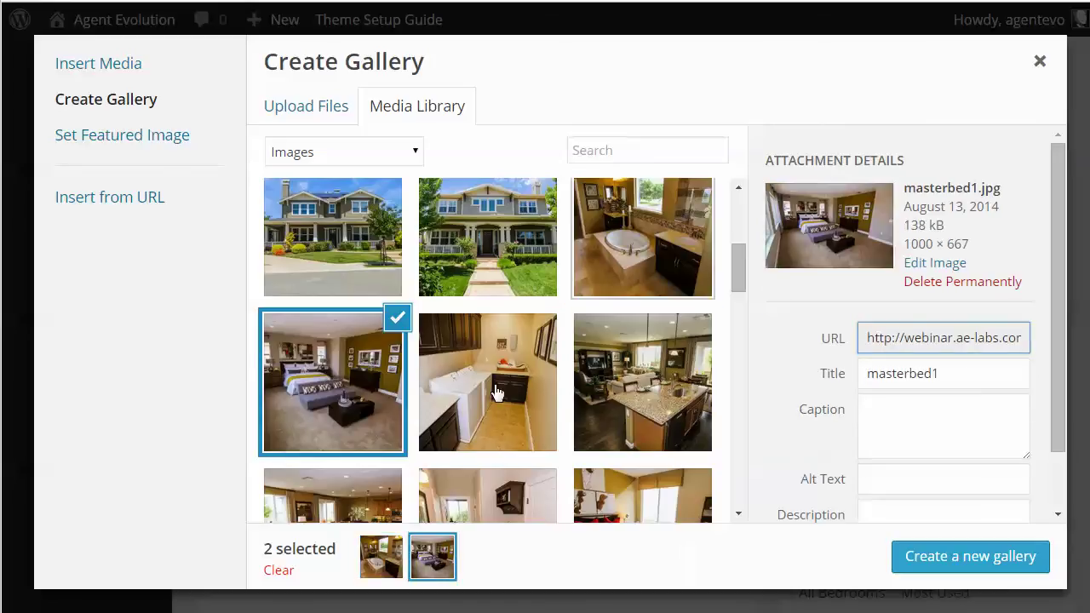
click(656, 248)
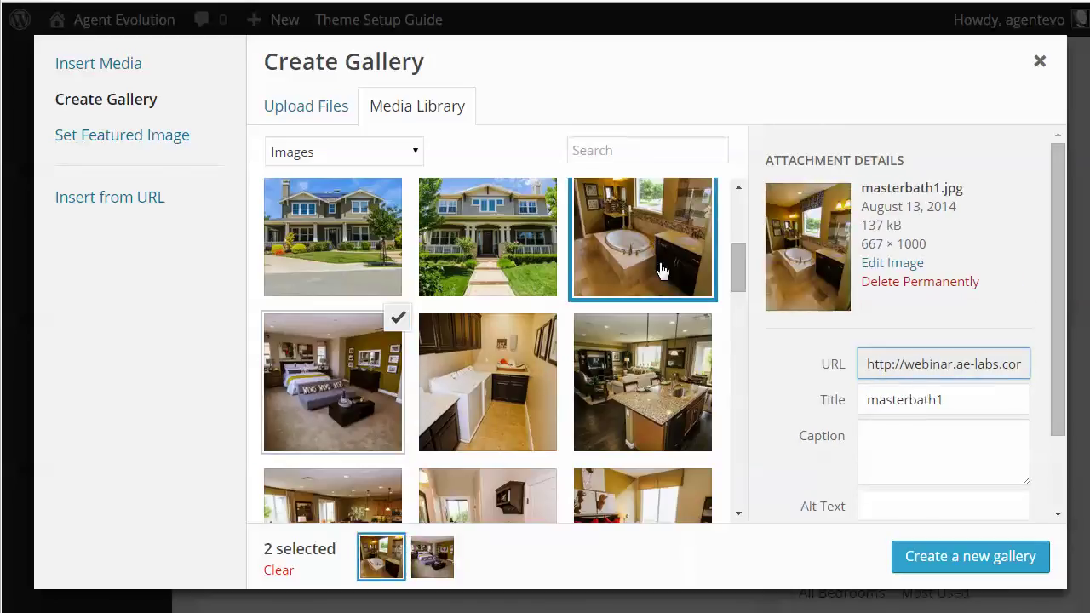
click(921, 557)
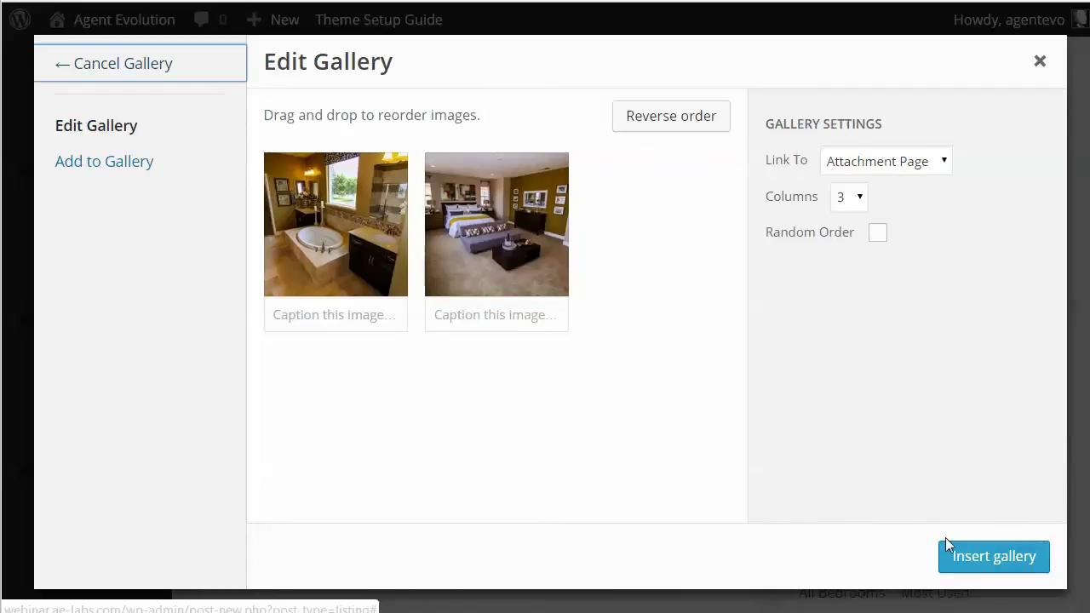
click(995, 557)
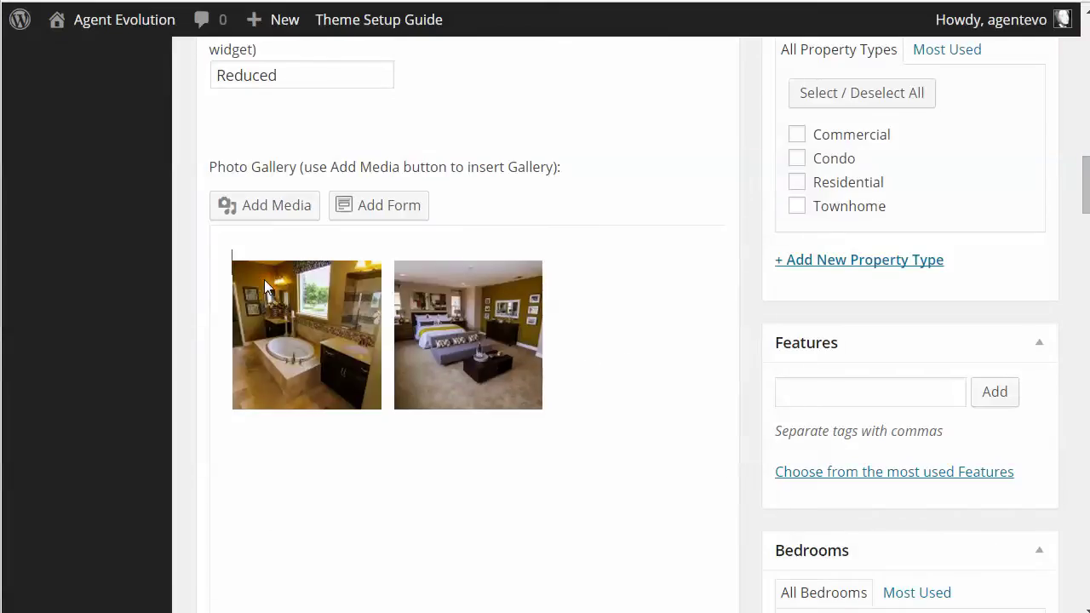
- Open the listing's existing gallery for editing and browse the media library for more photos
click(290, 289)
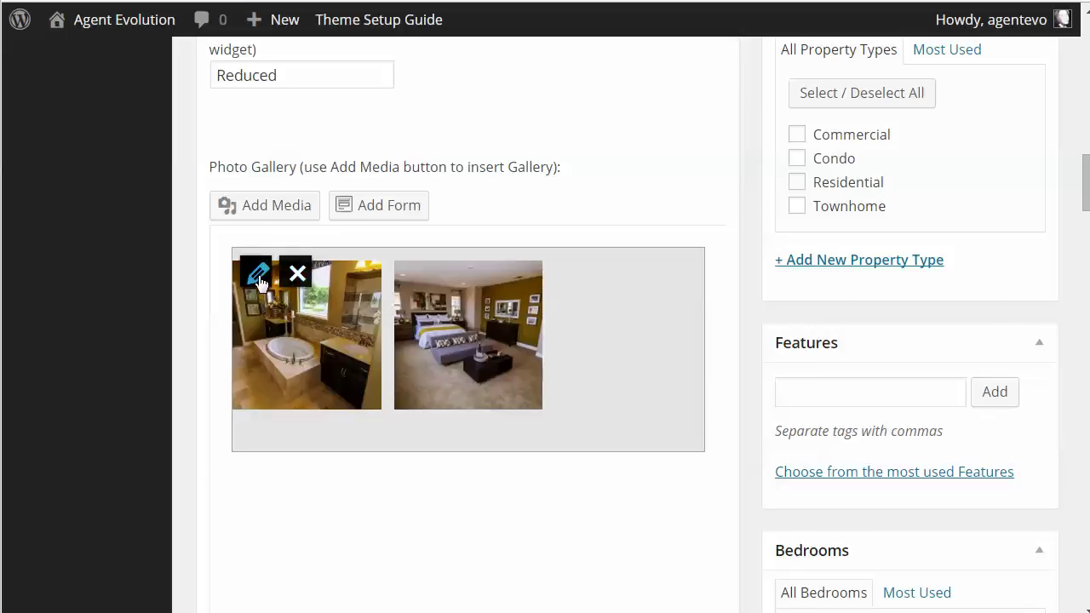
click(259, 277)
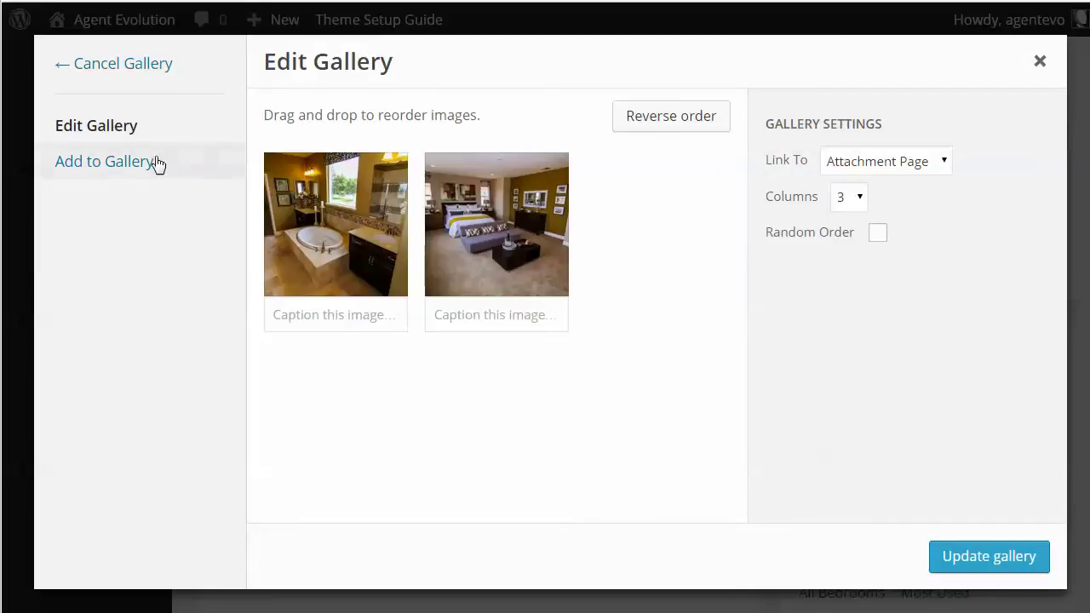
click(114, 162)
drag(737, 237, 729, 395)
scroll(728, 397, up, 1)
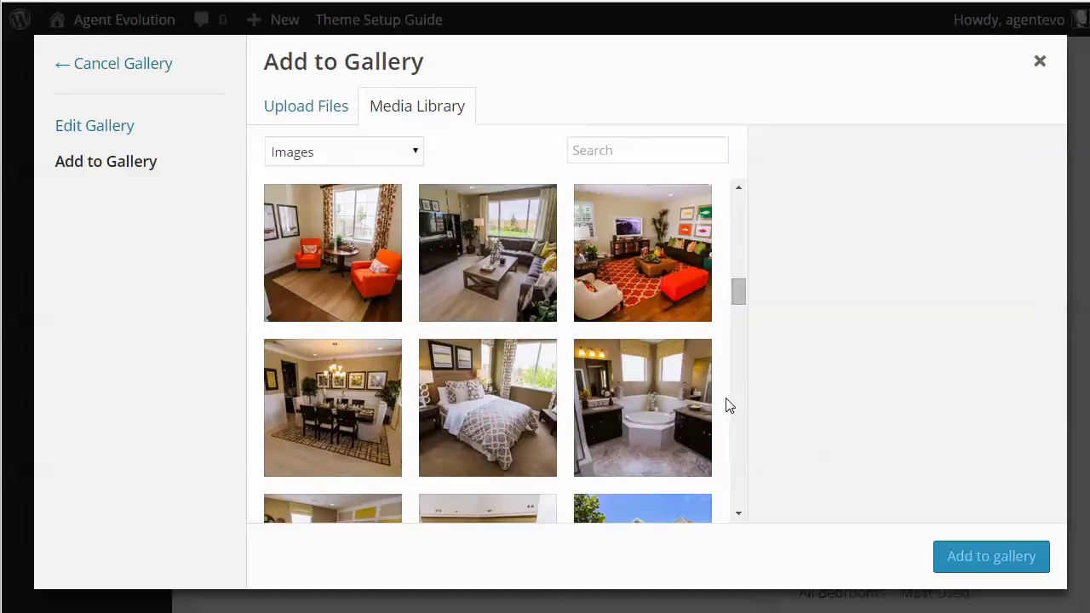
- Add the bedroom3, dining room and laundry room photos and update the gallery to five images
click(467, 413)
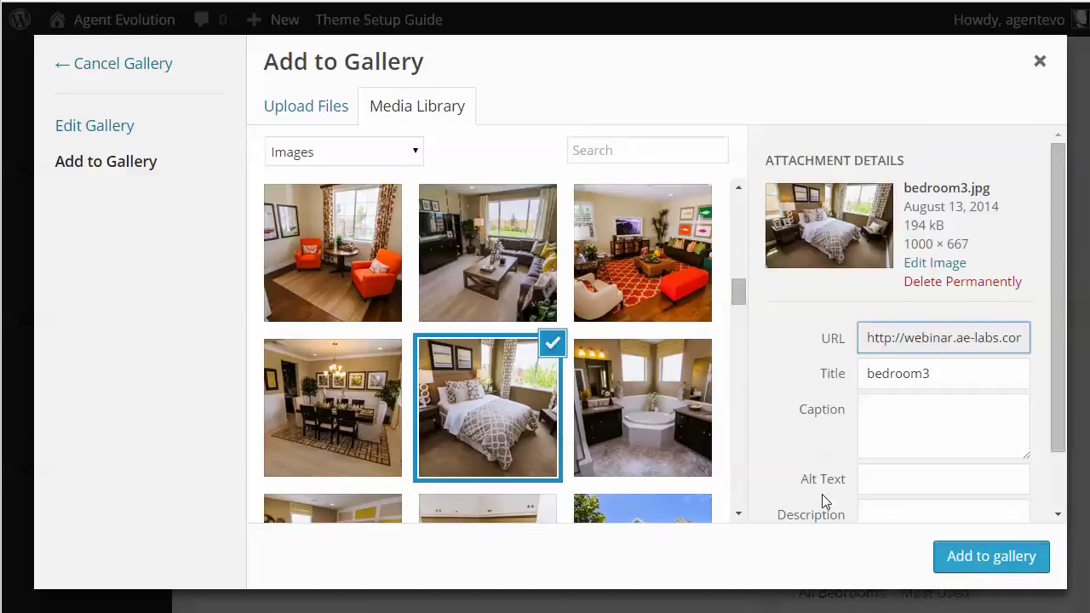
click(341, 413)
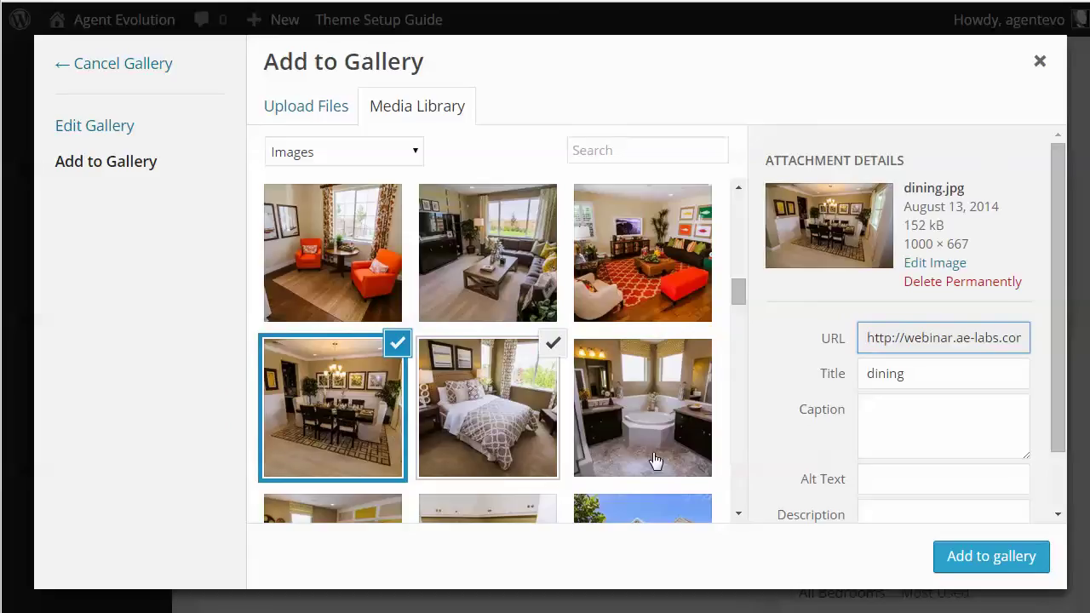
scroll(718, 455, down, 1)
scroll(718, 455, down, 1)
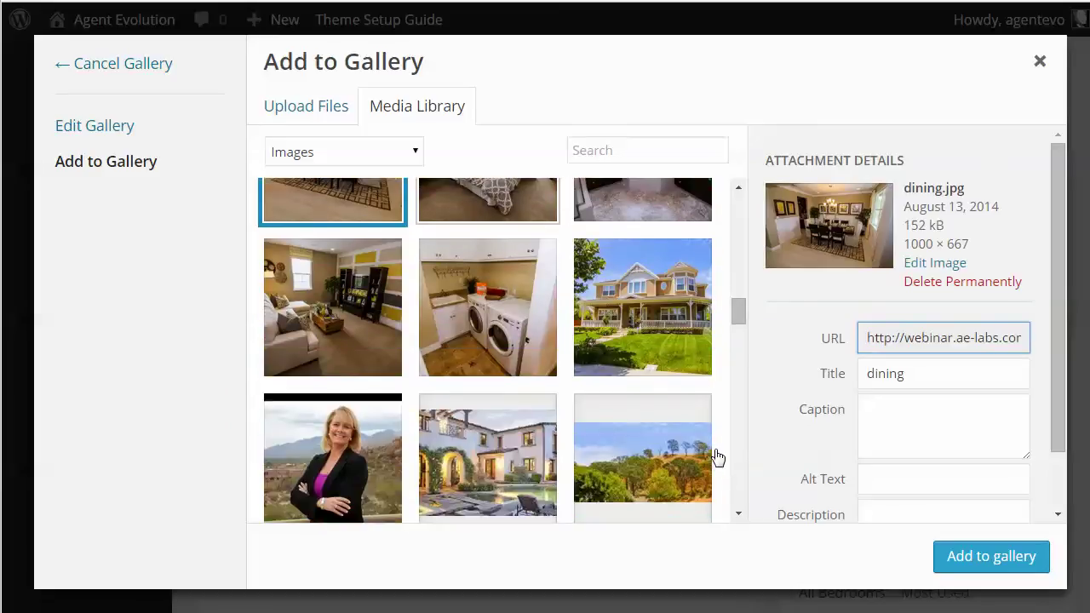
click(487, 322)
click(977, 562)
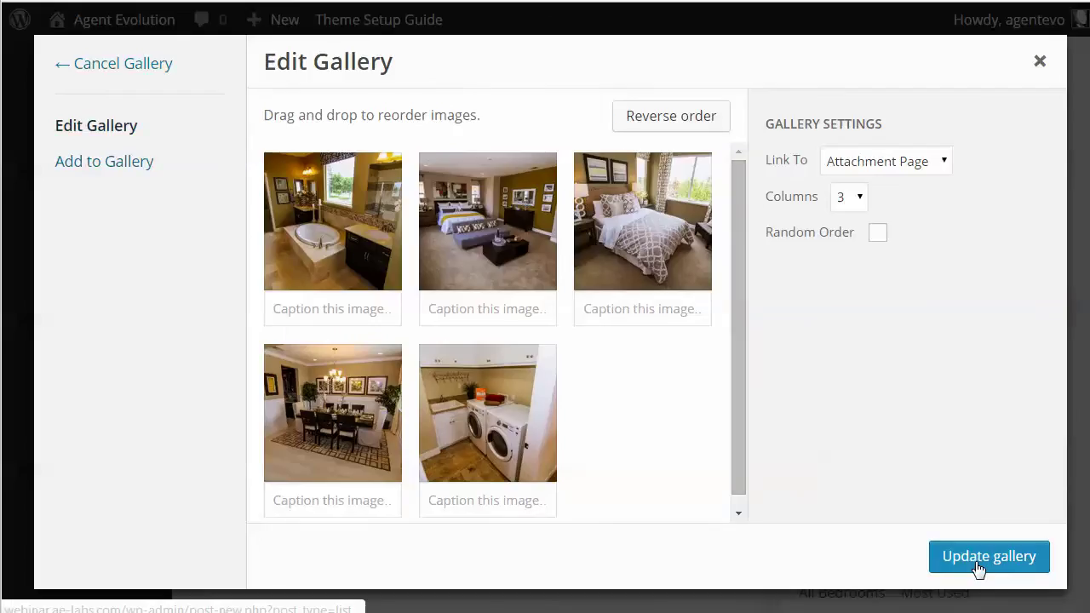
click(985, 565)
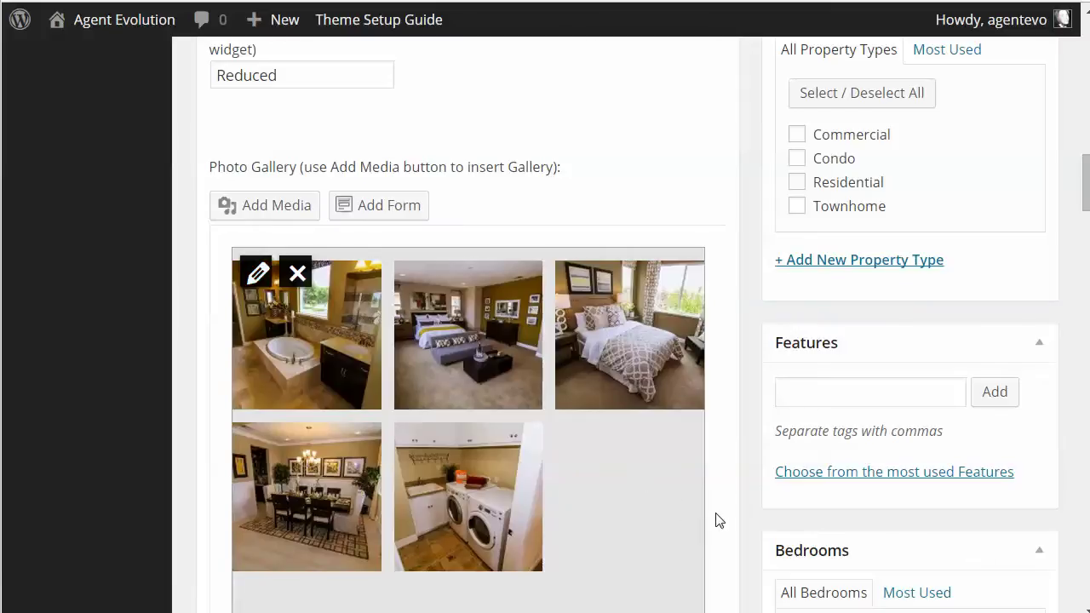
scroll(728, 518, down, 3)
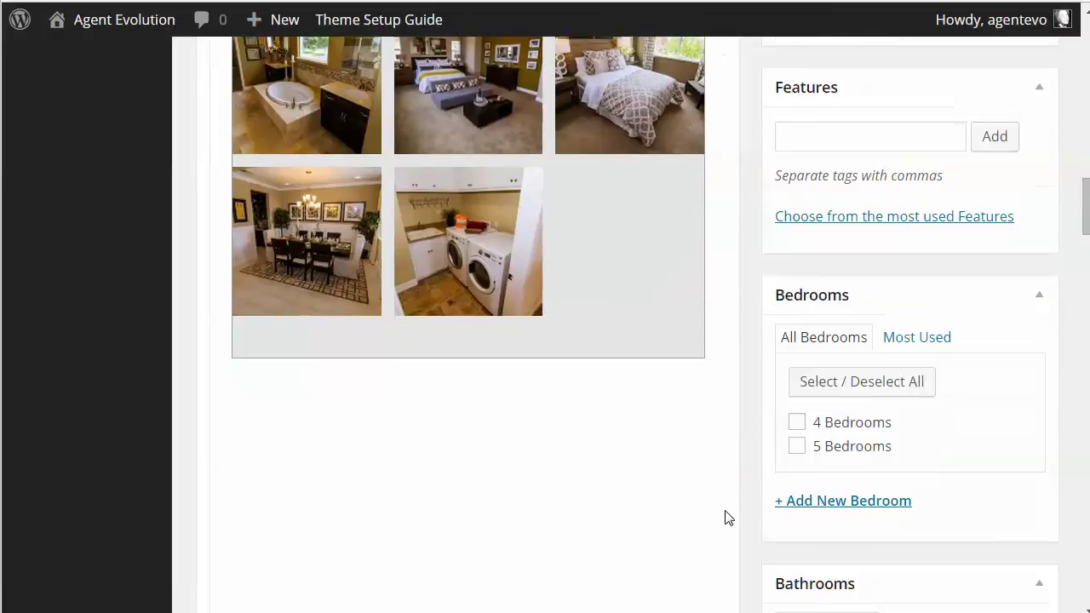
scroll(728, 518, down, 10)
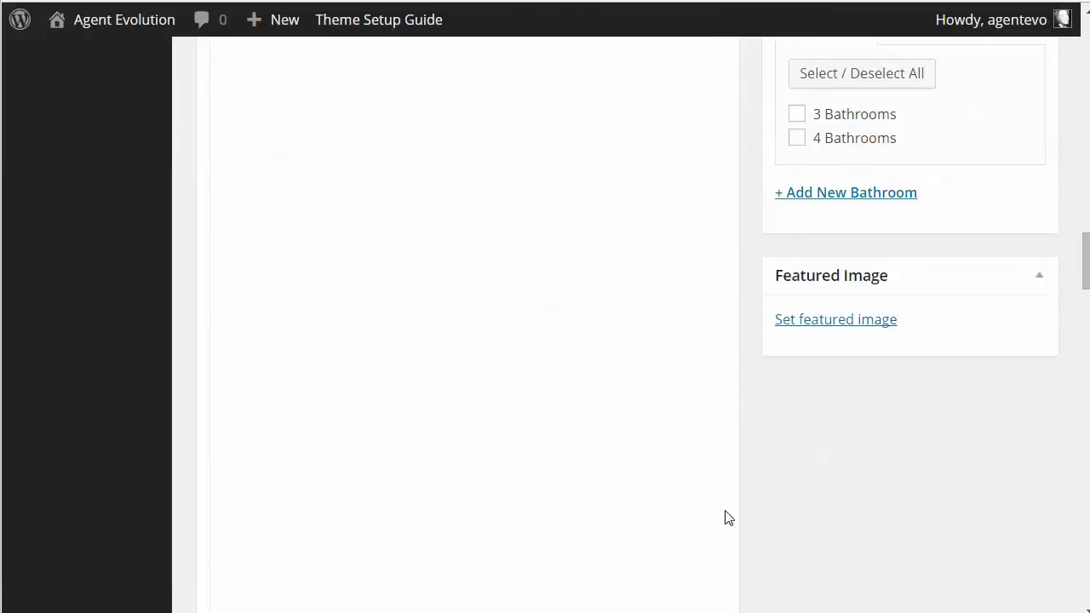
scroll(728, 517, down, 5)
scroll(729, 518, down, 2)
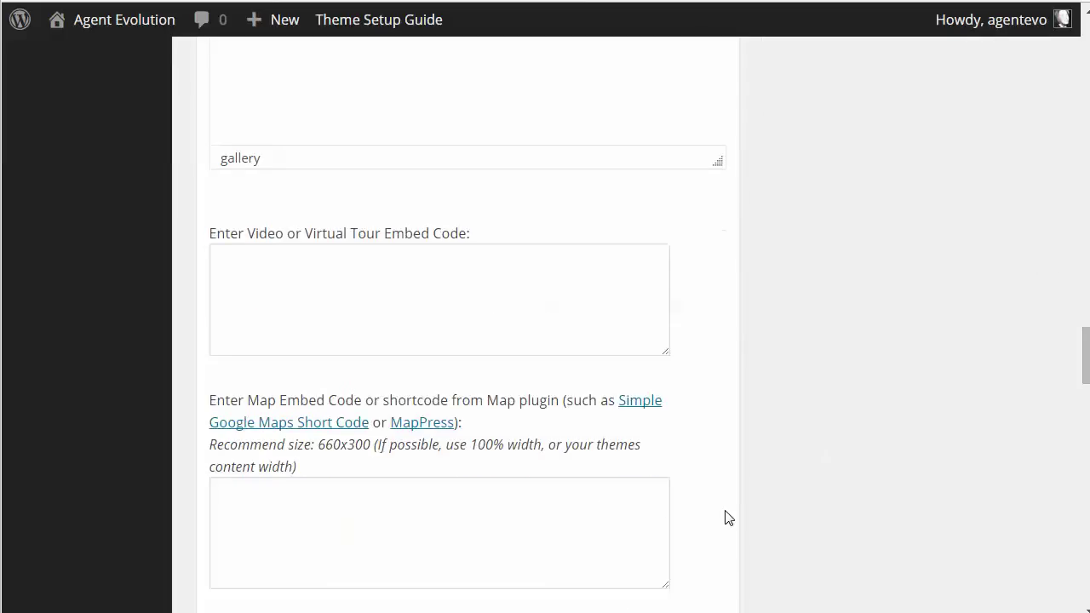
click(245, 263)
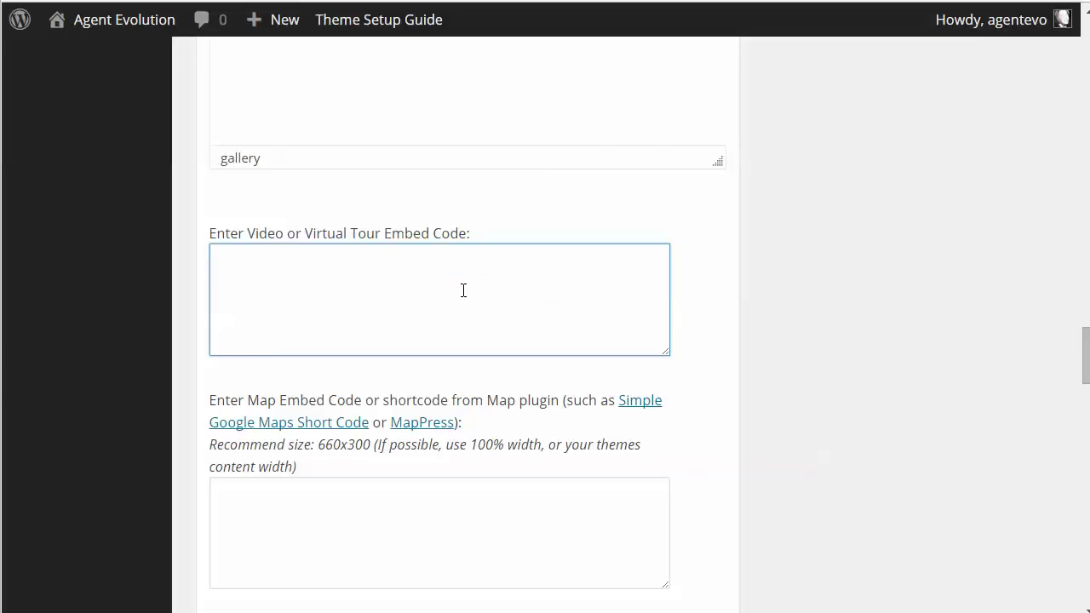
scroll(457, 433, down, 2)
click(225, 332)
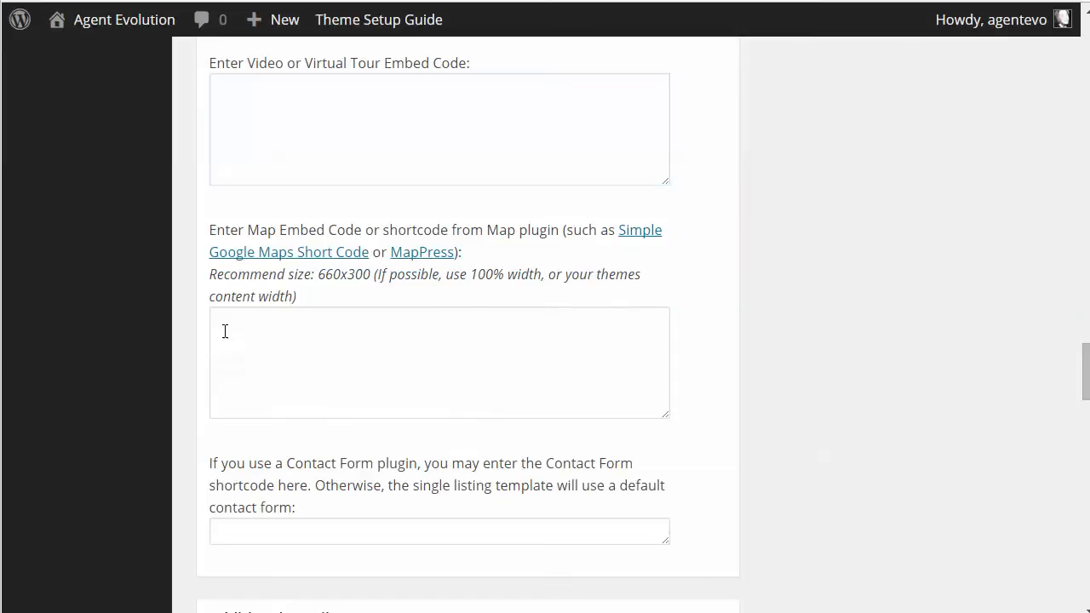
click(294, 332)
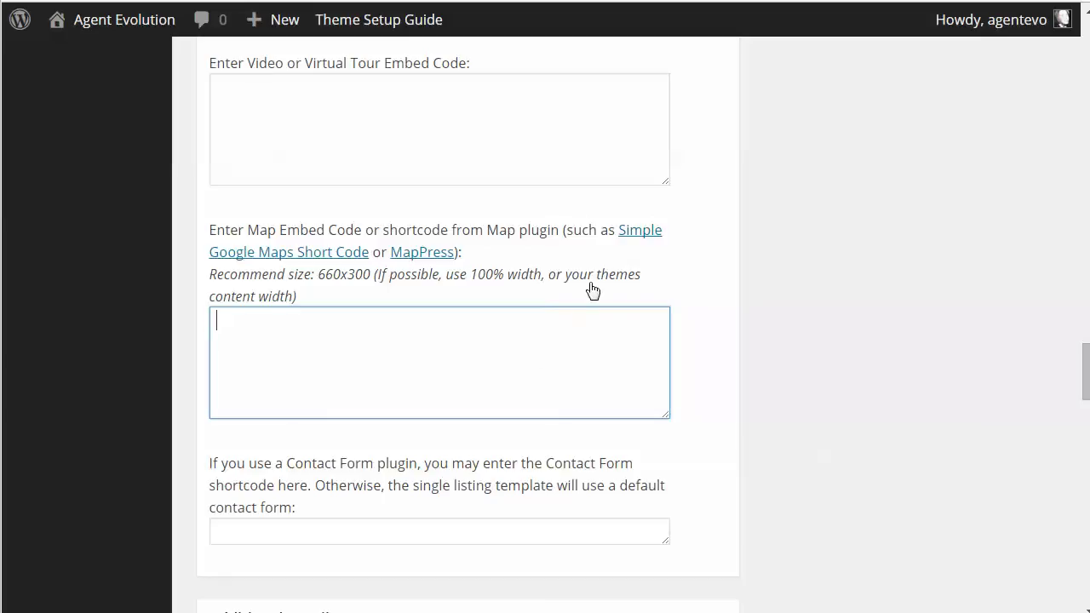
scroll(592, 289, up, 20)
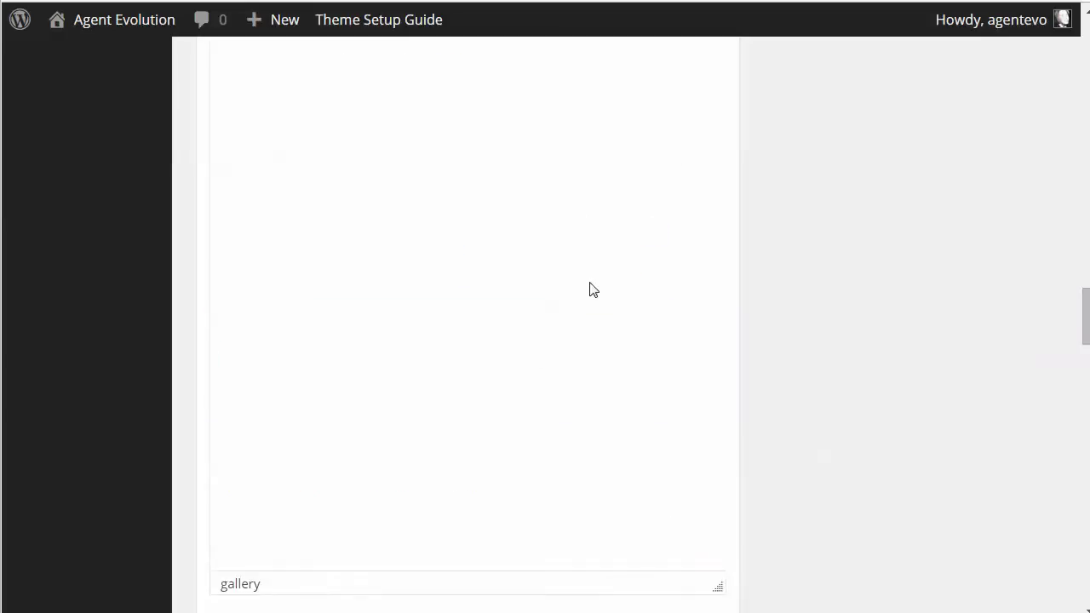
scroll(591, 282, up, 9)
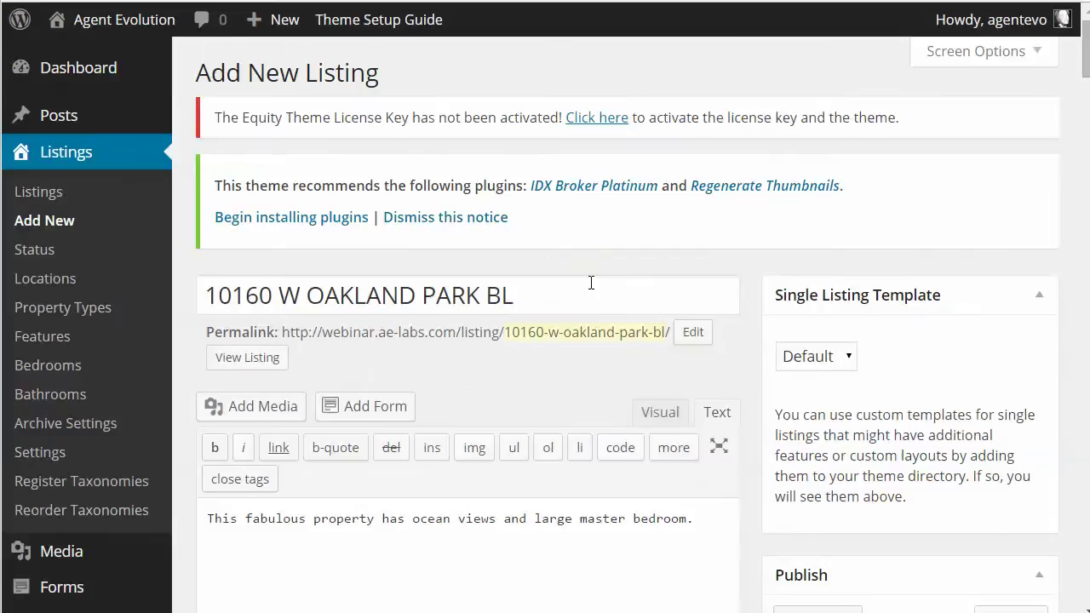
- Show the listing description as formatted Visual text and review the listing fields below it
scroll(592, 283, down, 4)
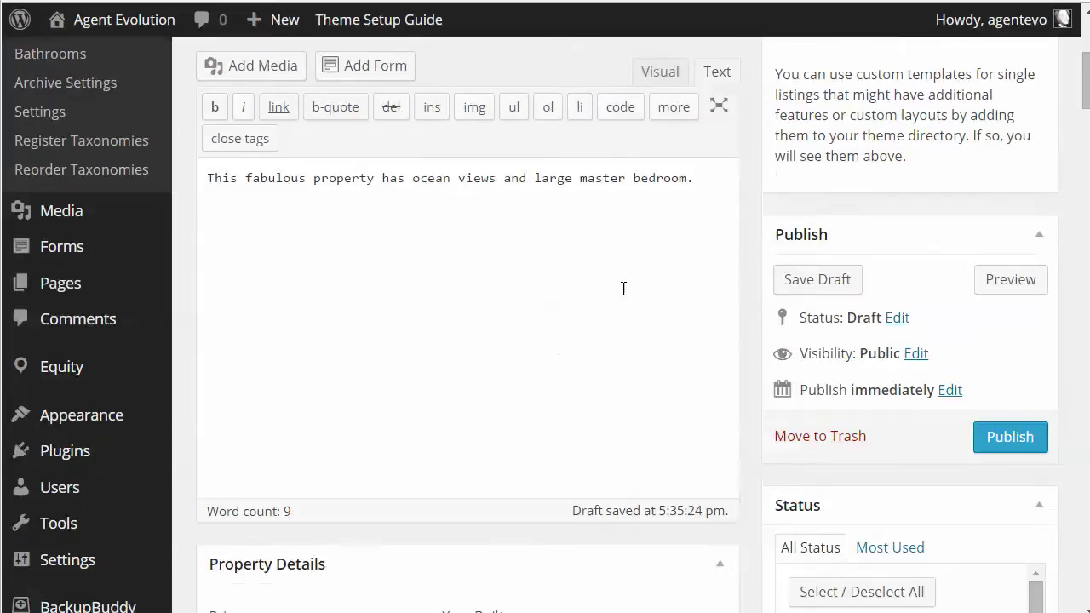
click(650, 70)
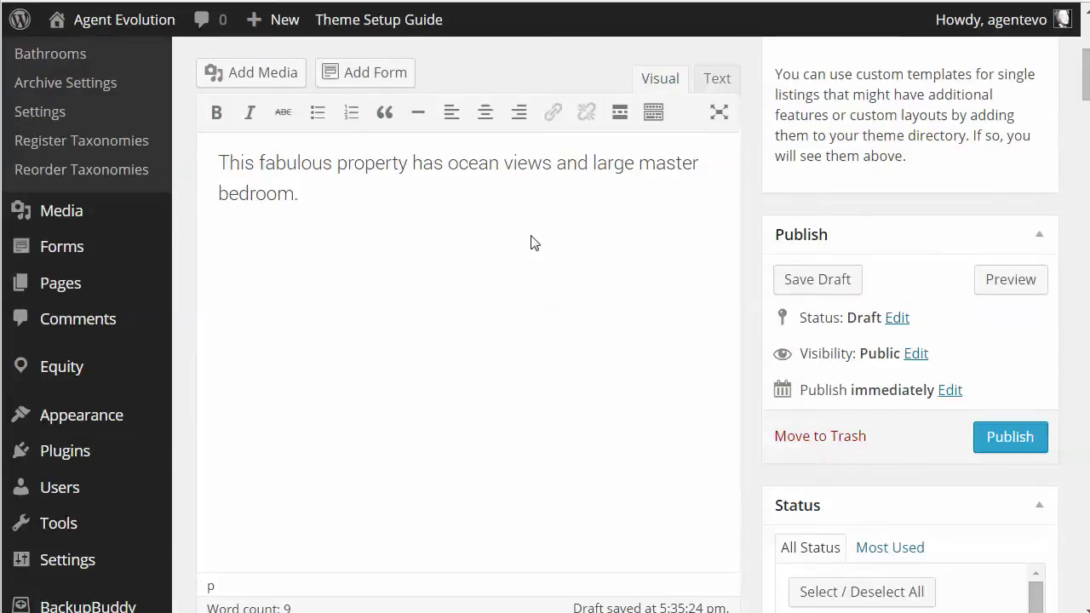
scroll(558, 264, down, 10)
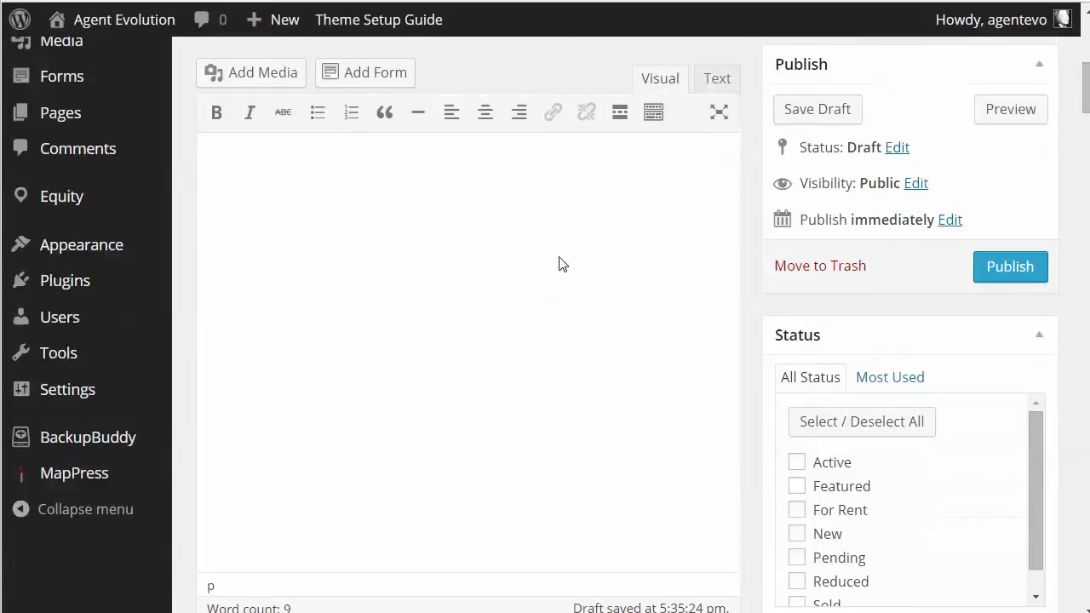
scroll(559, 264, down, 10)
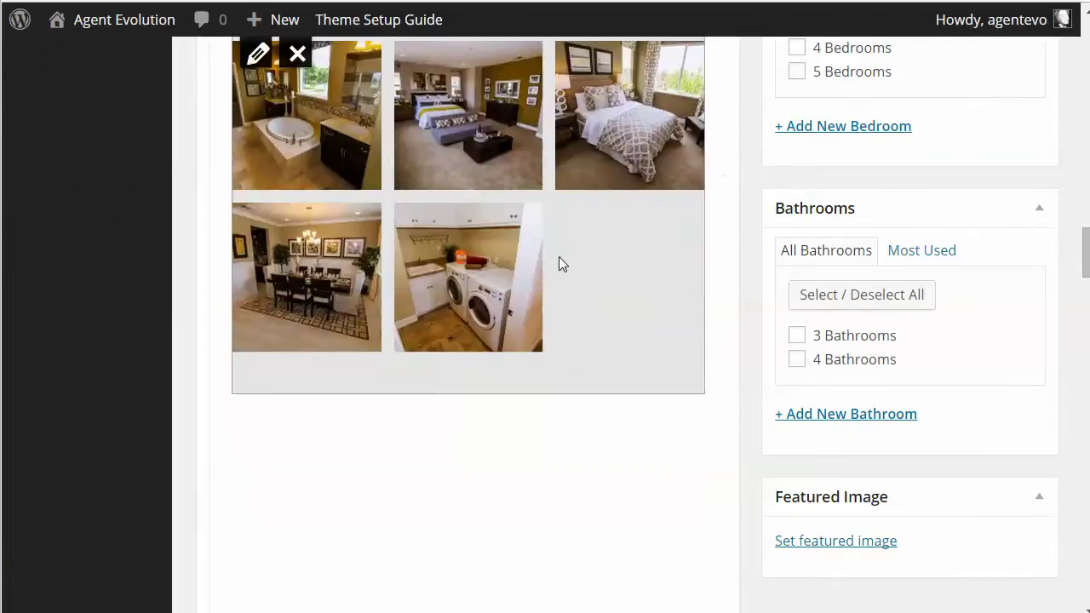
scroll(559, 264, down, 10)
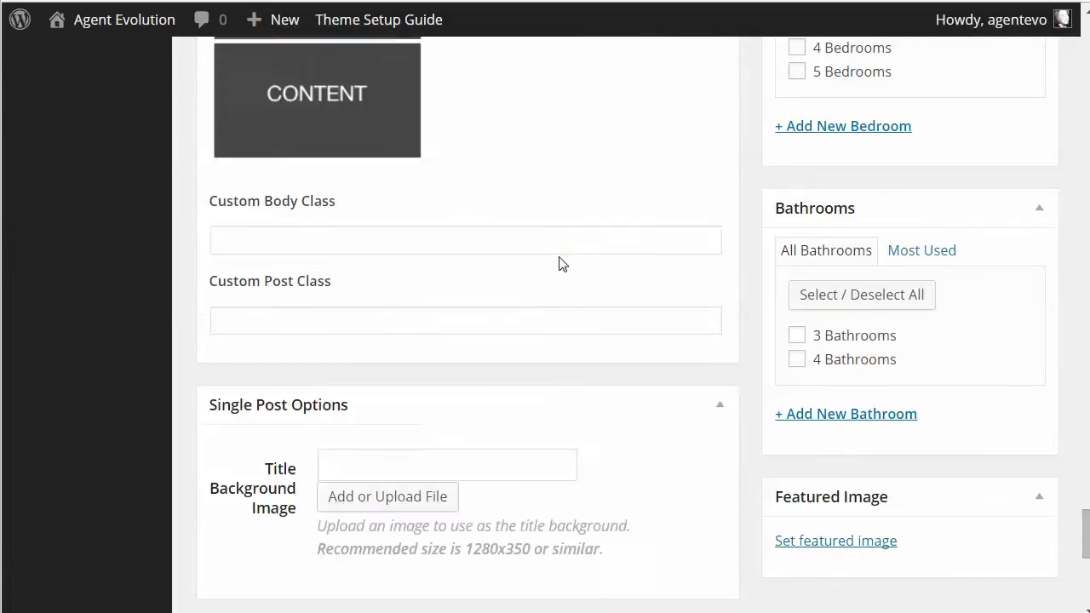
scroll(560, 263, down, 3)
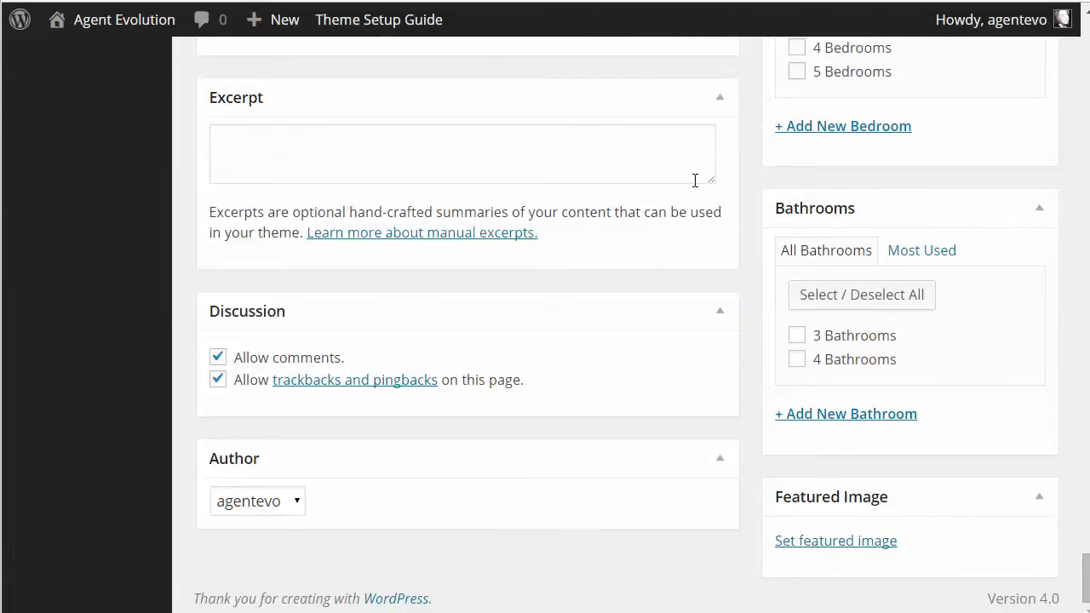
scroll(699, 179, up, 10)
scroll(702, 182, up, 10)
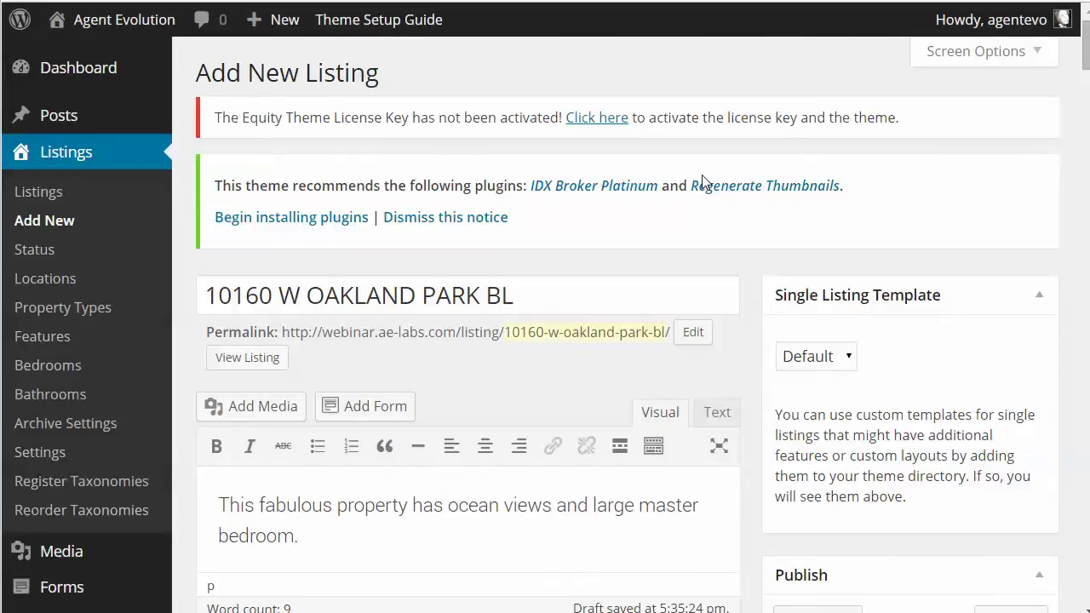
scroll(702, 182, down, 3)
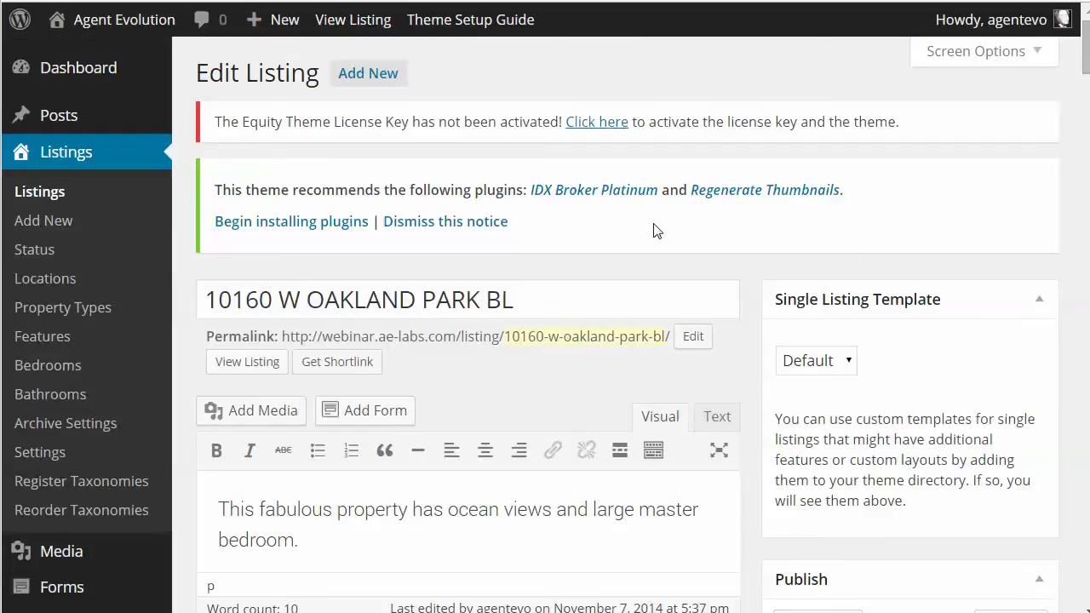
- Collapse the Screen Options panel and start a new MapPress map for the listing
click(953, 58)
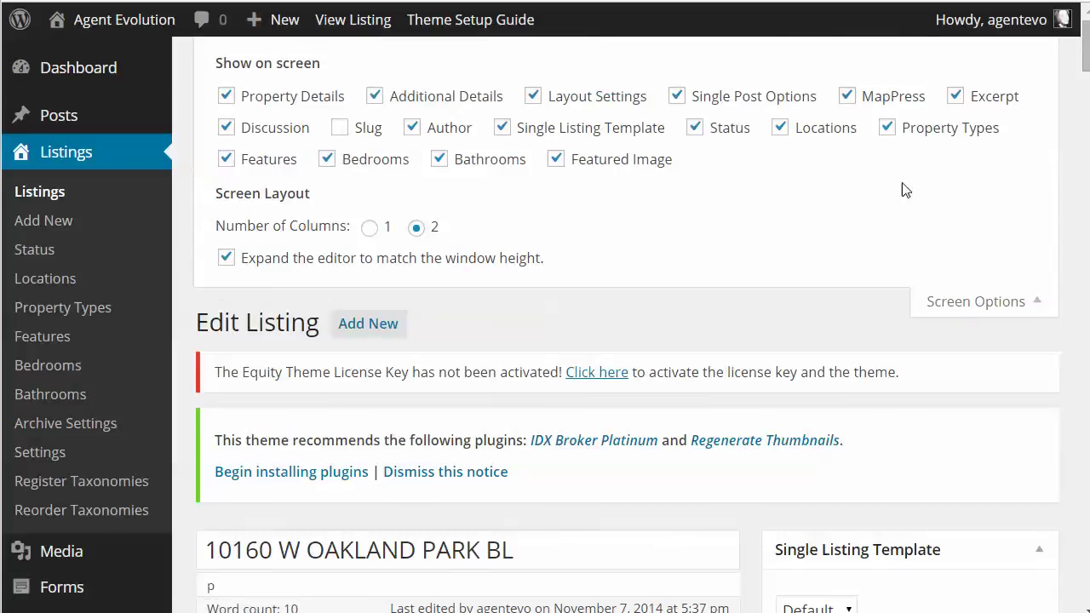
click(957, 304)
scroll(740, 375, down, 4)
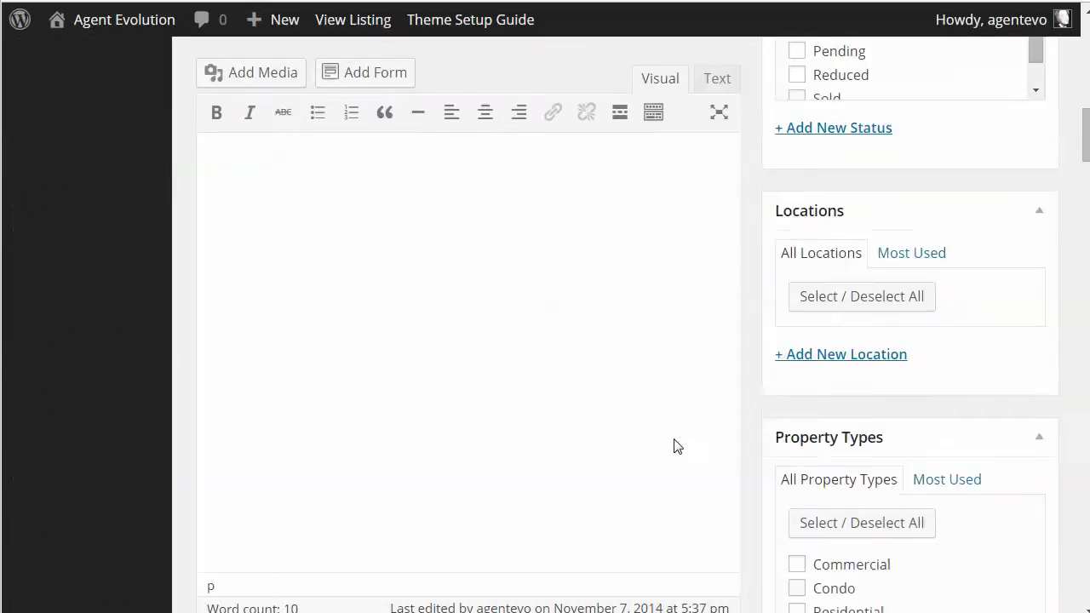
scroll(678, 446, down, 15)
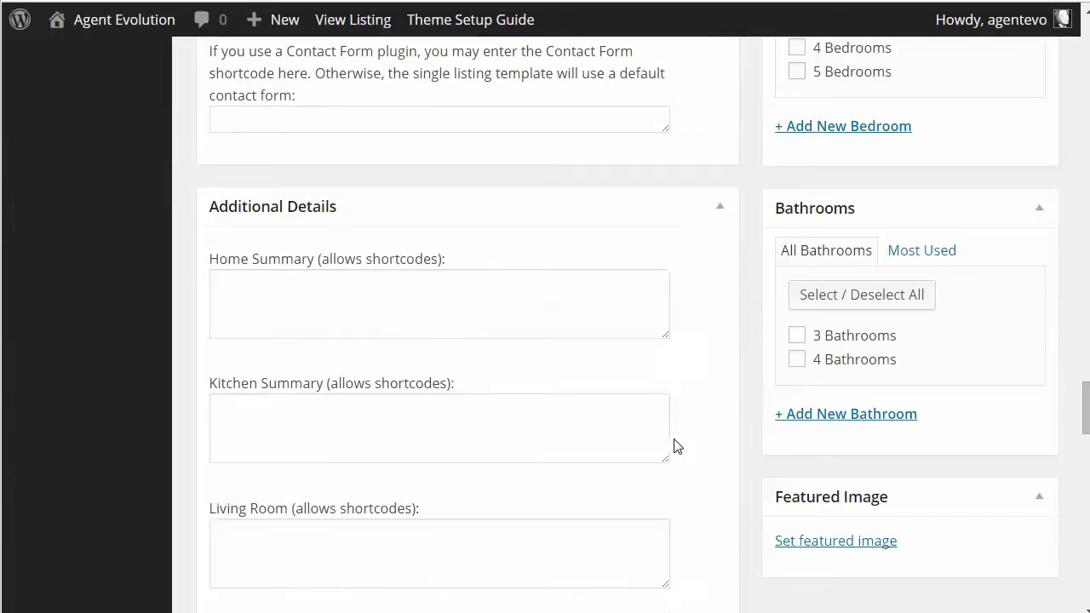
scroll(677, 446, down, 12)
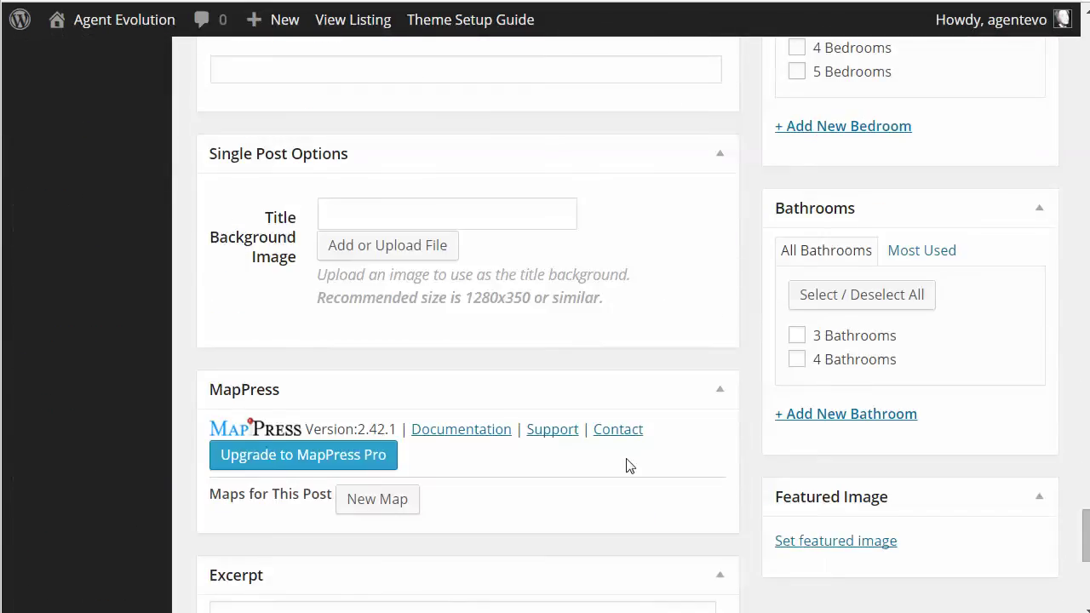
click(369, 506)
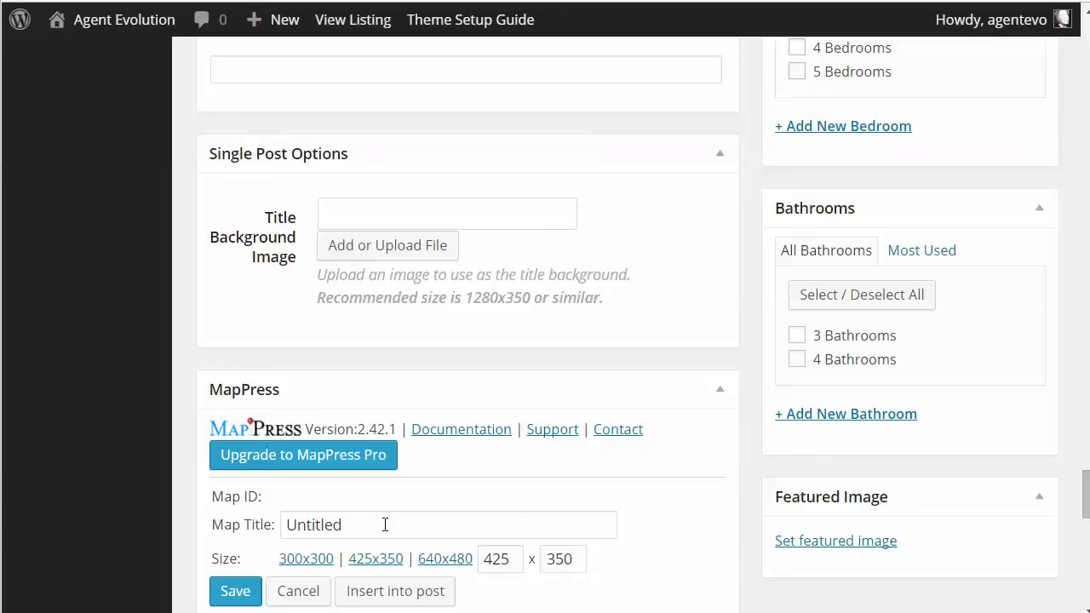
- Replace the Untitled map title with the property's street address copied from the notes
scroll(480, 485, down, 2)
drag(352, 354, 269, 348)
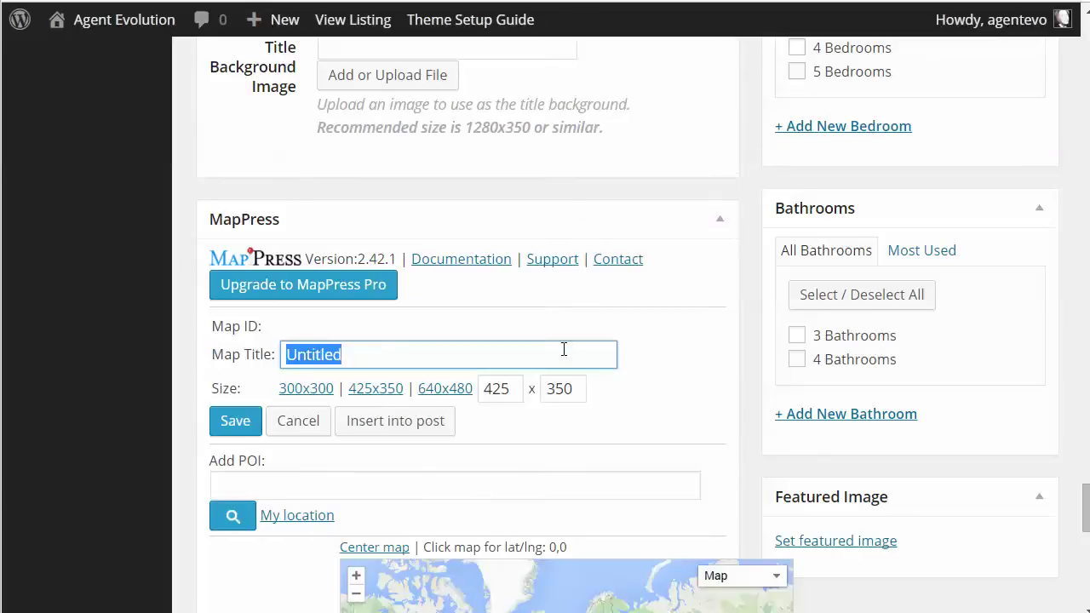
key(alt+Tab)
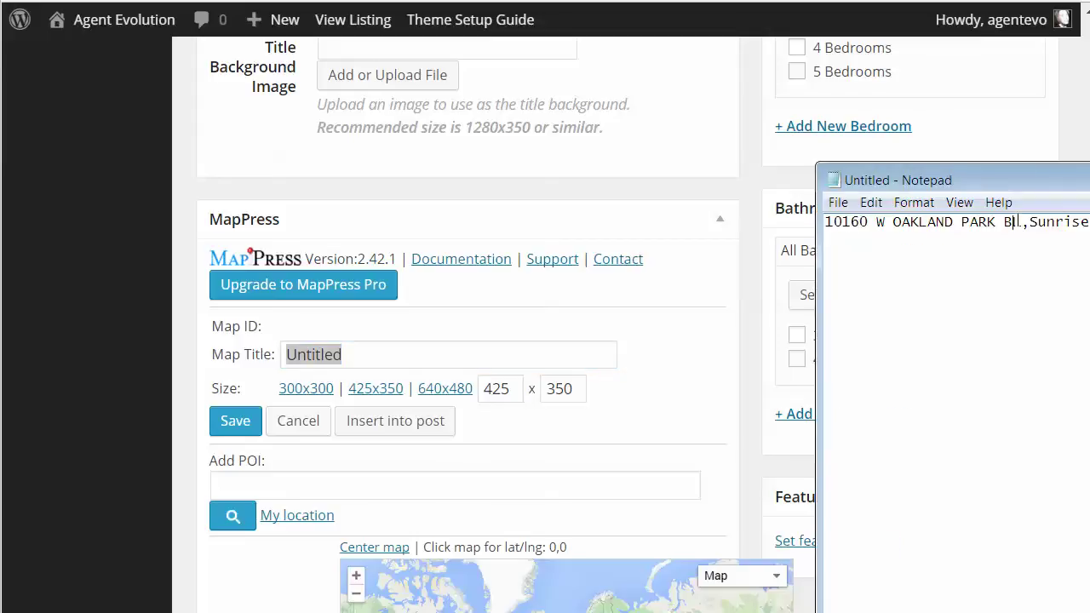
drag(1014, 222, 823, 224)
key(ctrl+c)
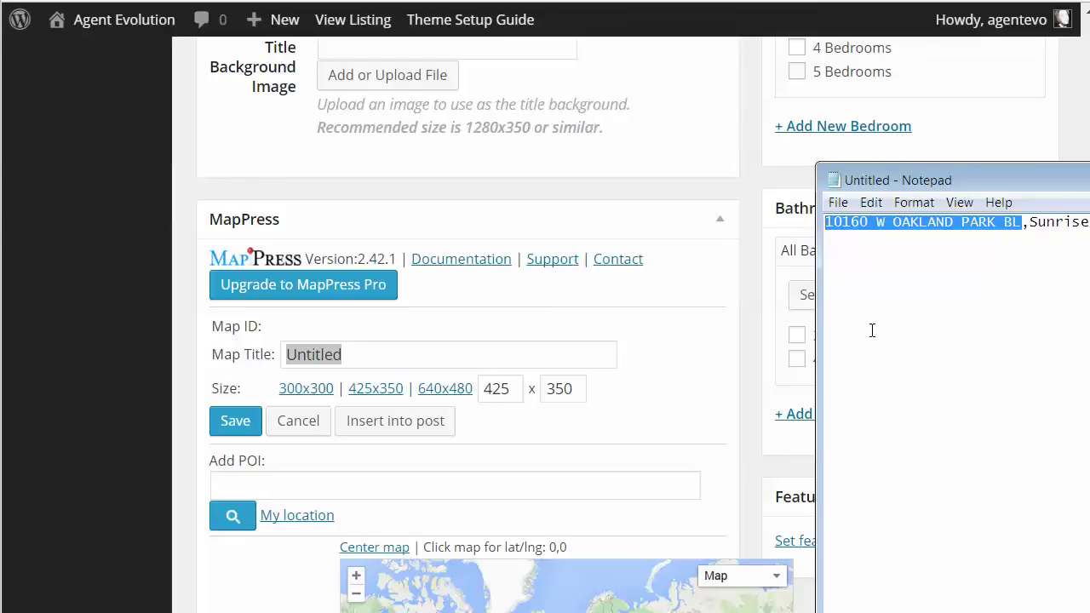
click(345, 354)
drag(346, 354, 262, 353)
key(ctrl+v)
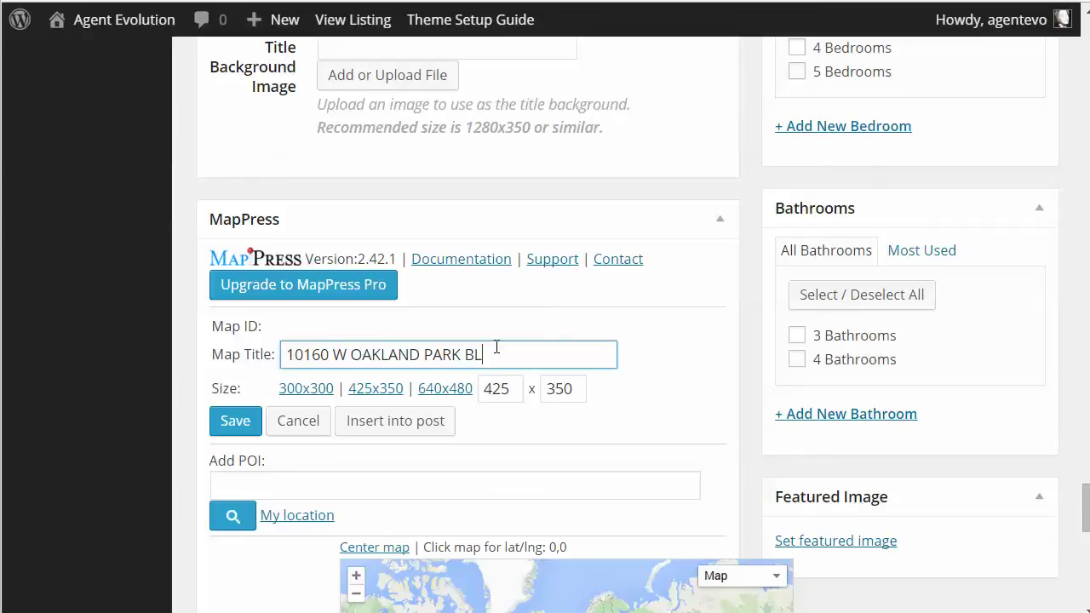
- Pin the property's full address on the map as a point of interest and save the map
click(228, 480)
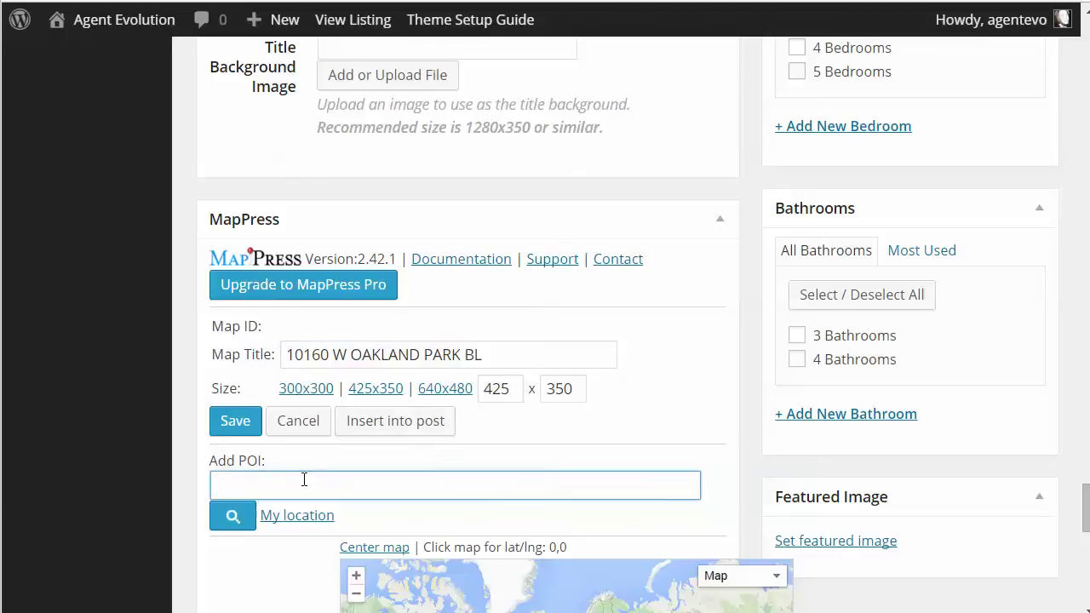
key(alt+Tab)
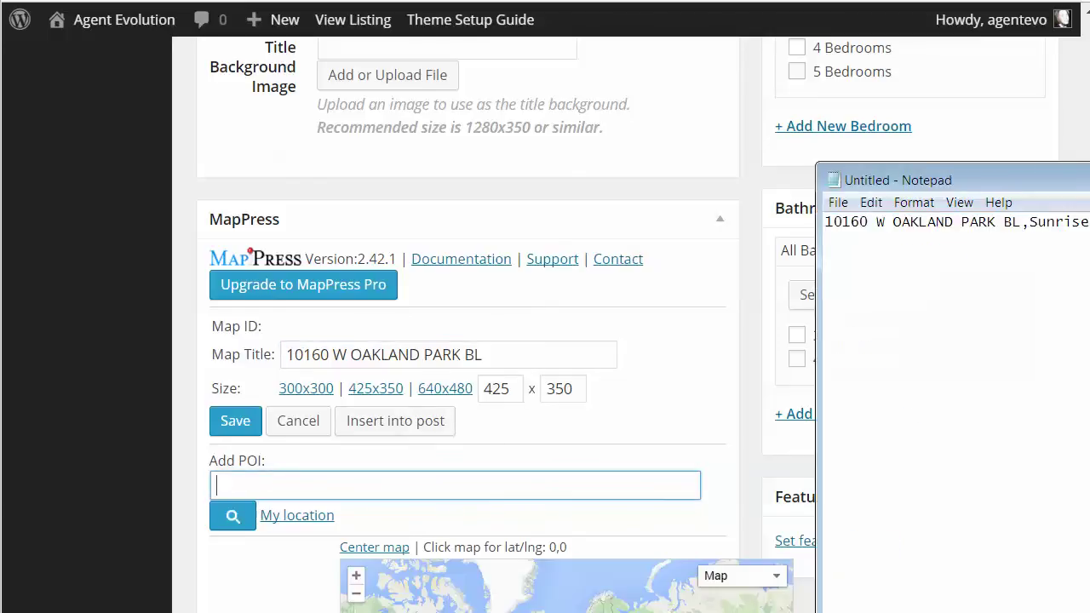
drag(1087, 223, 827, 223)
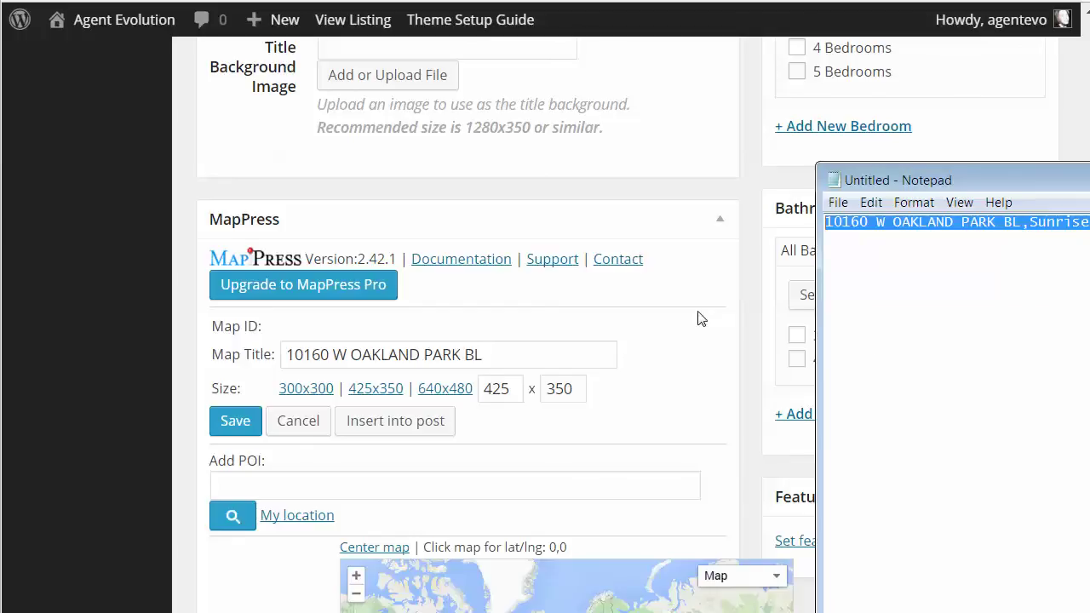
click(241, 483)
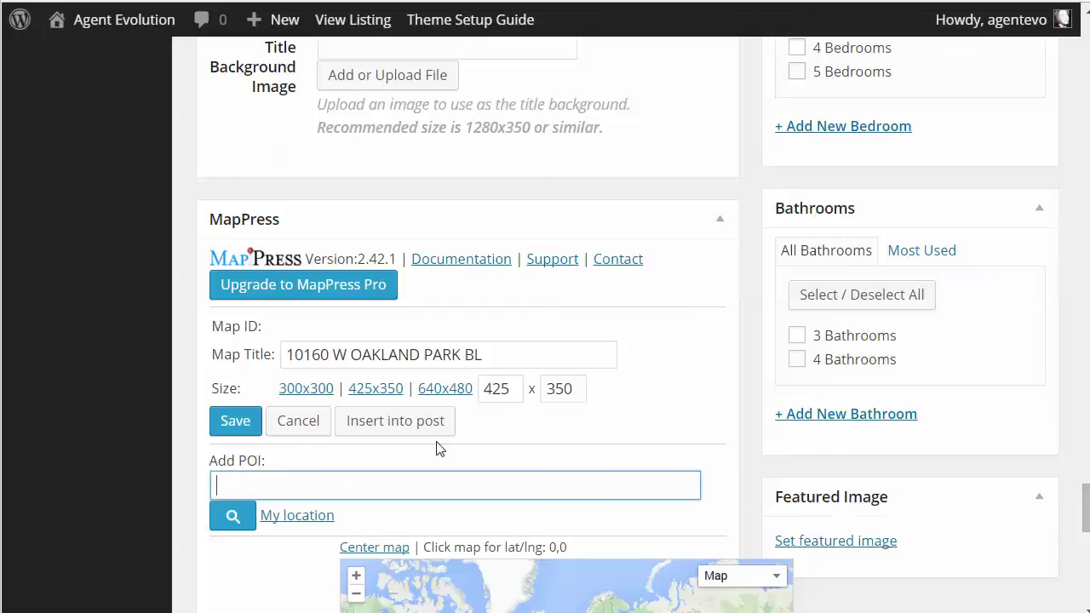
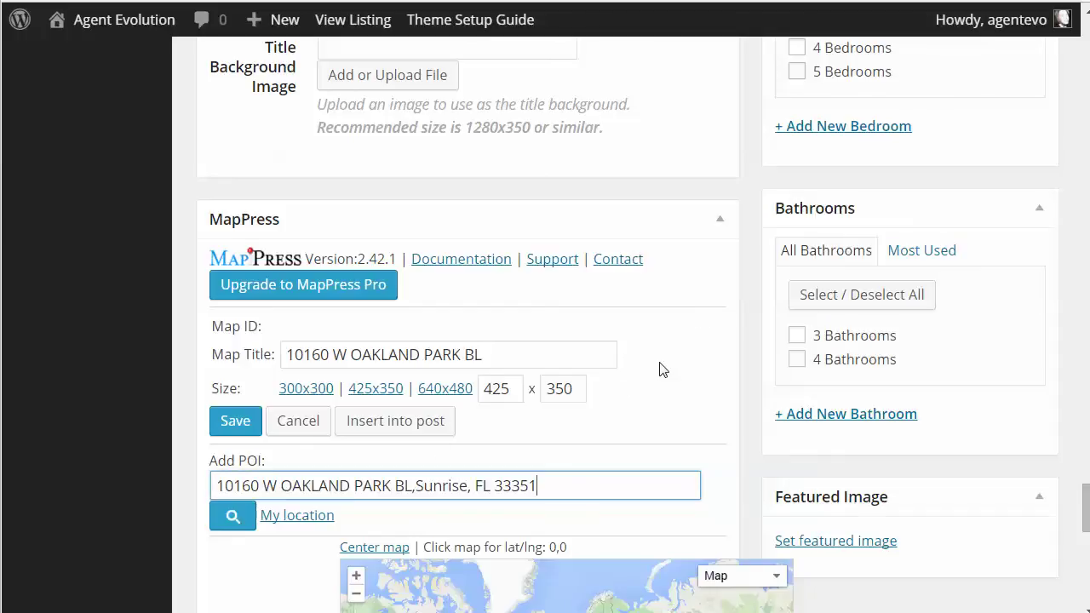
scroll(665, 362, down, 2)
click(242, 348)
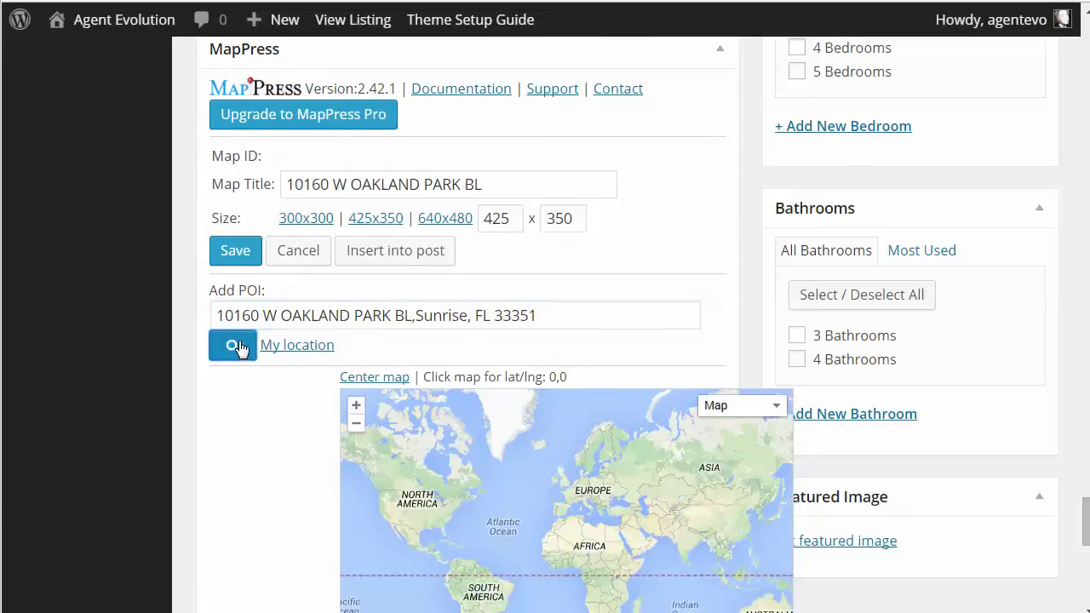
scroll(578, 366, down, 3)
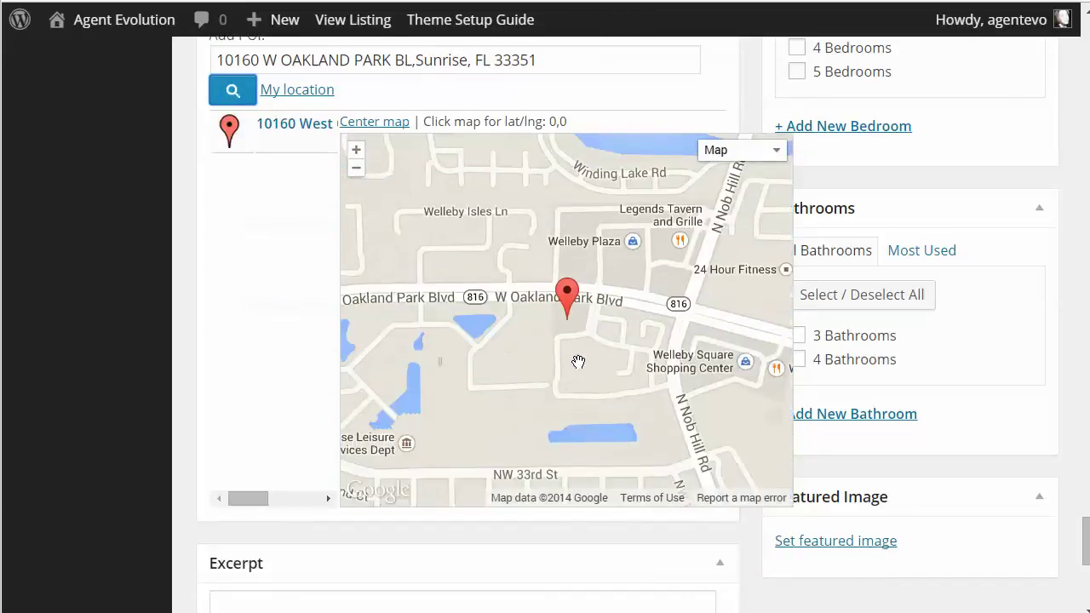
scroll(578, 362, down, 1)
scroll(579, 364, up, 4)
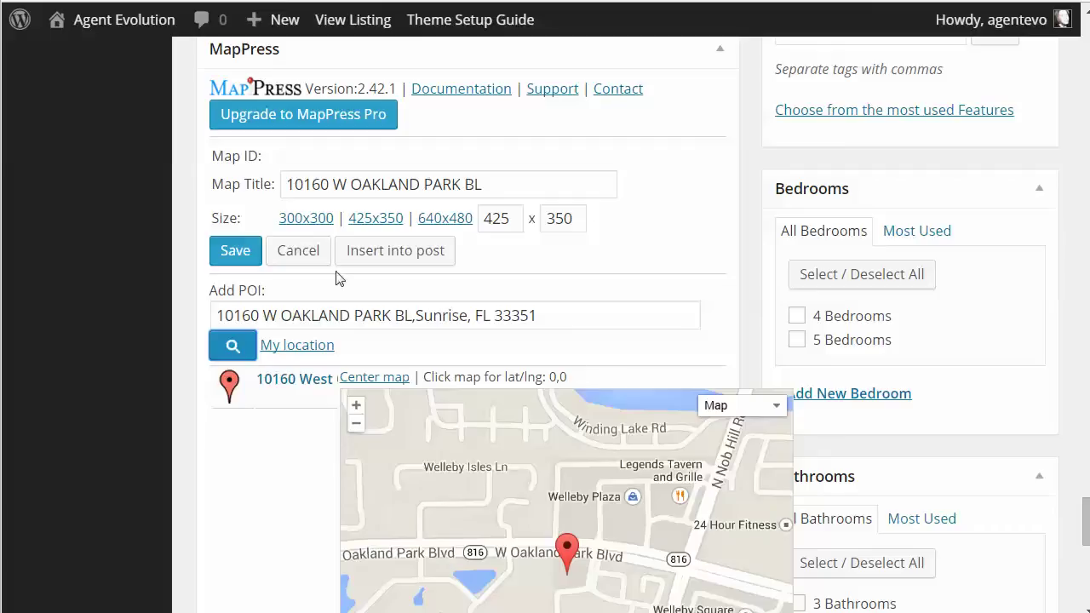
click(234, 252)
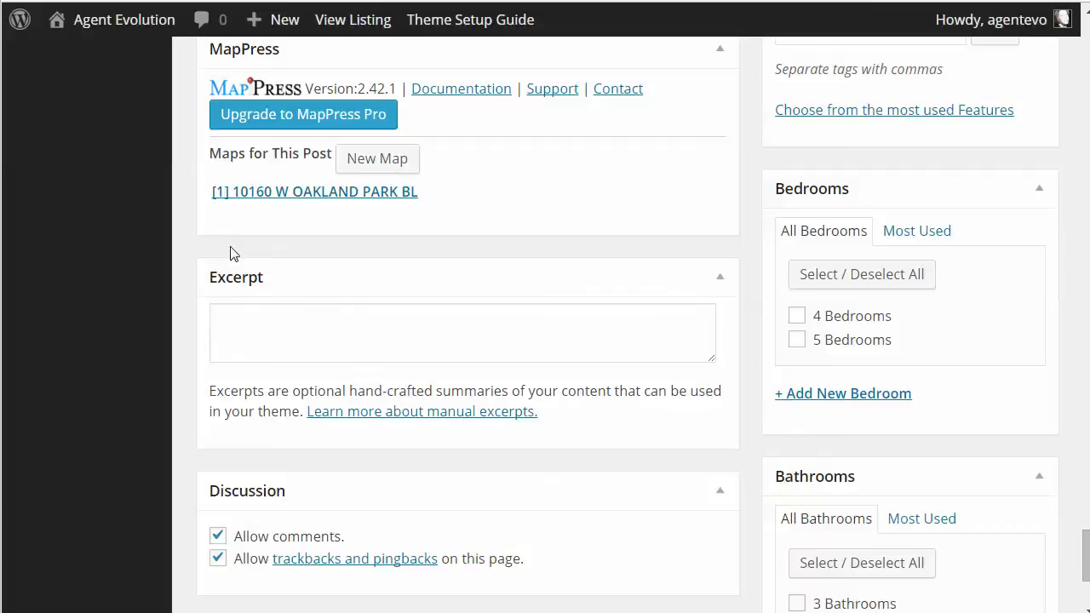
- Cut the [mappress mapid="1"] shortcode out of the listing description
mouse_move(292, 212)
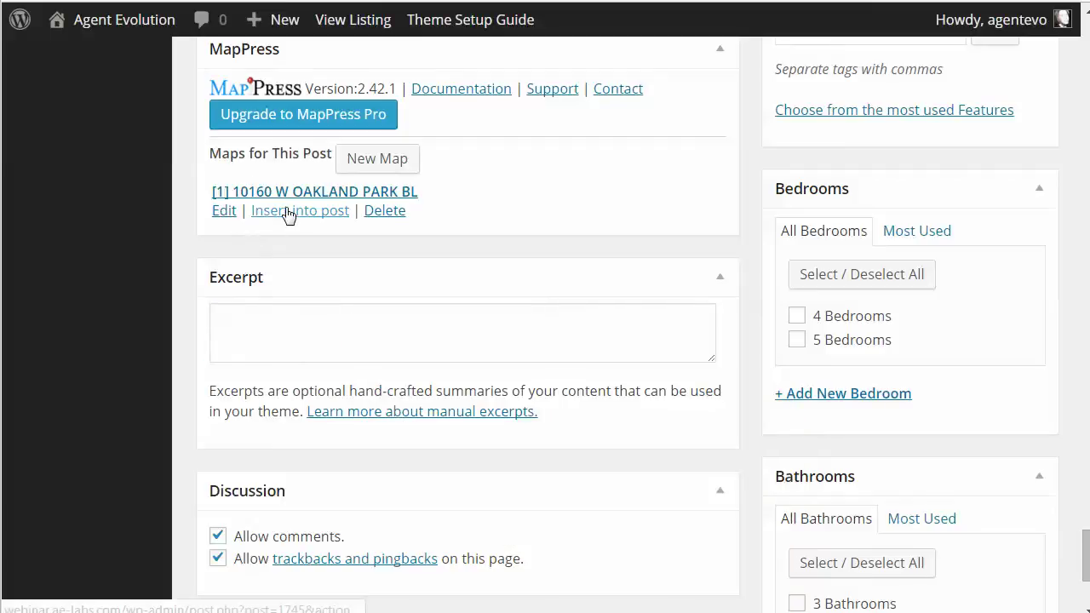
scroll(469, 236, up, 15)
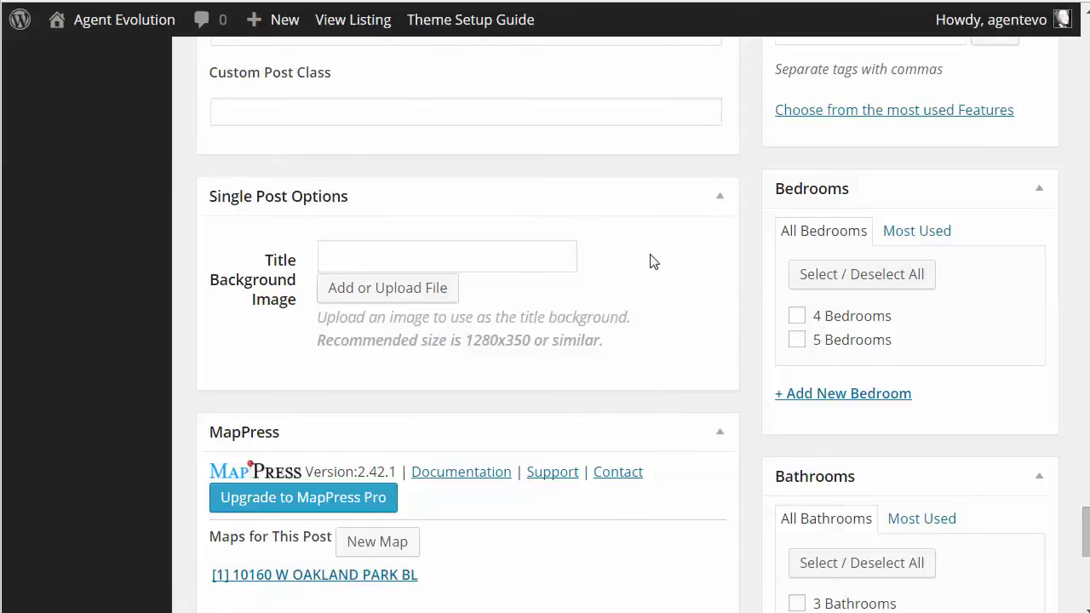
scroll(650, 261, up, 3)
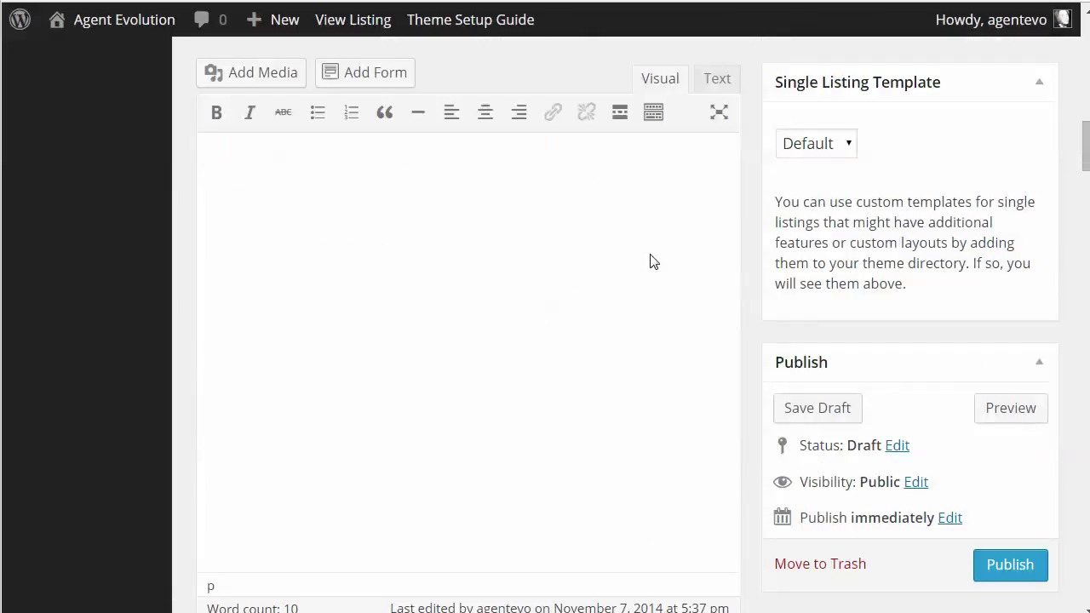
scroll(650, 261, up, 1)
scroll(771, 204, up, 4)
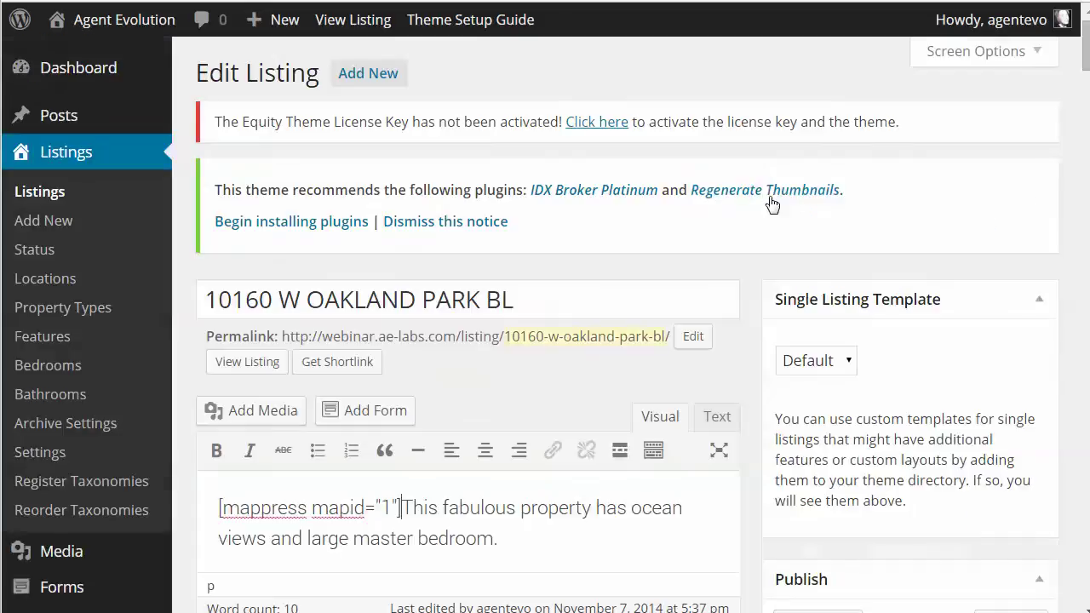
scroll(769, 196, down, 1)
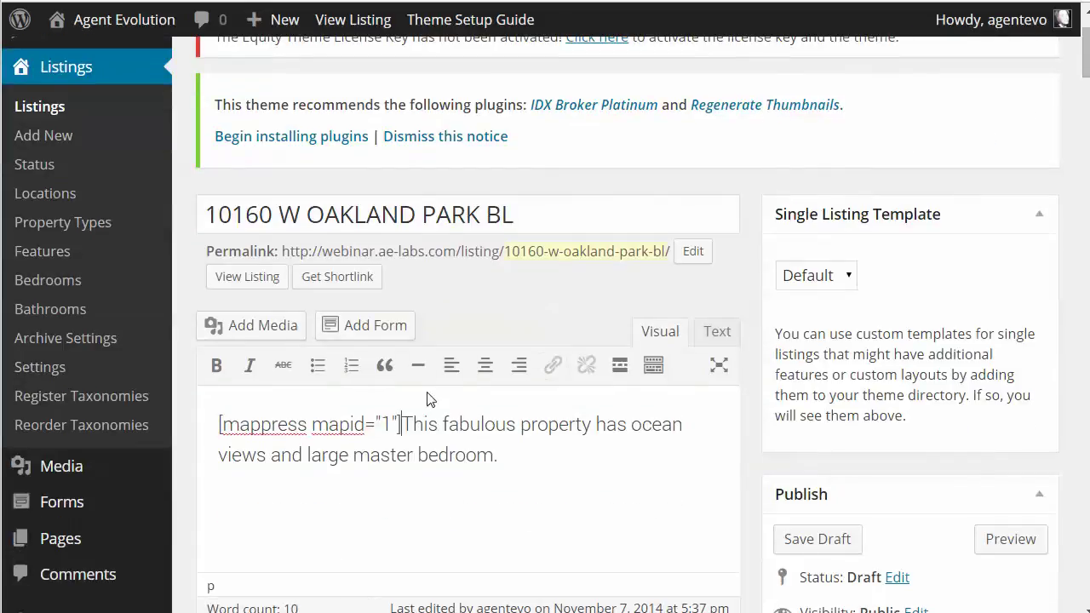
drag(404, 426, 211, 433)
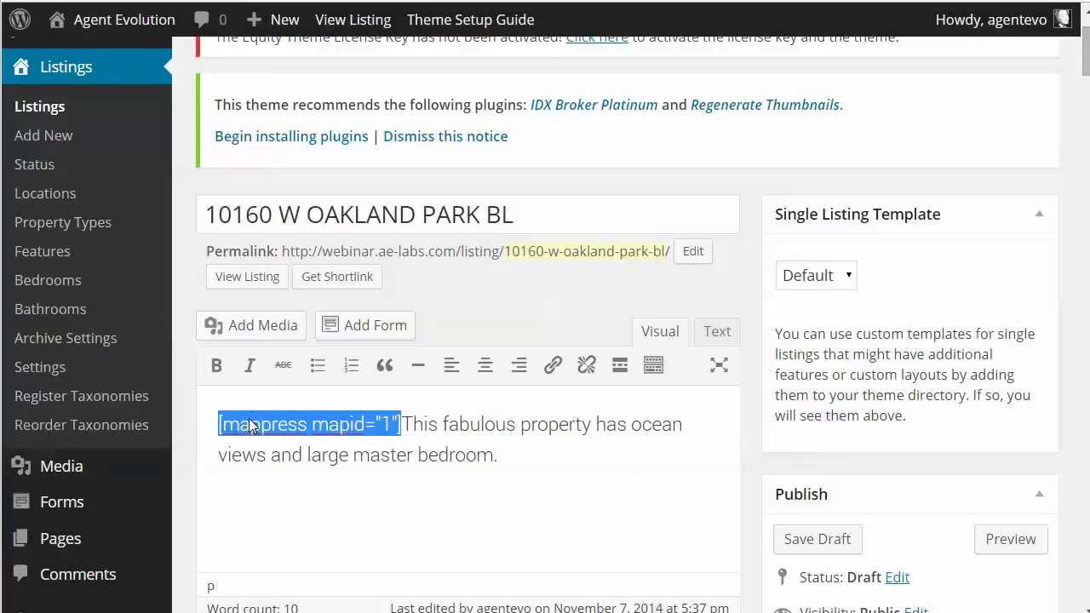
right_click(250, 426)
click(292, 485)
- Put the cursor in the empty Map Embed Code field
scroll(555, 481, down, 5)
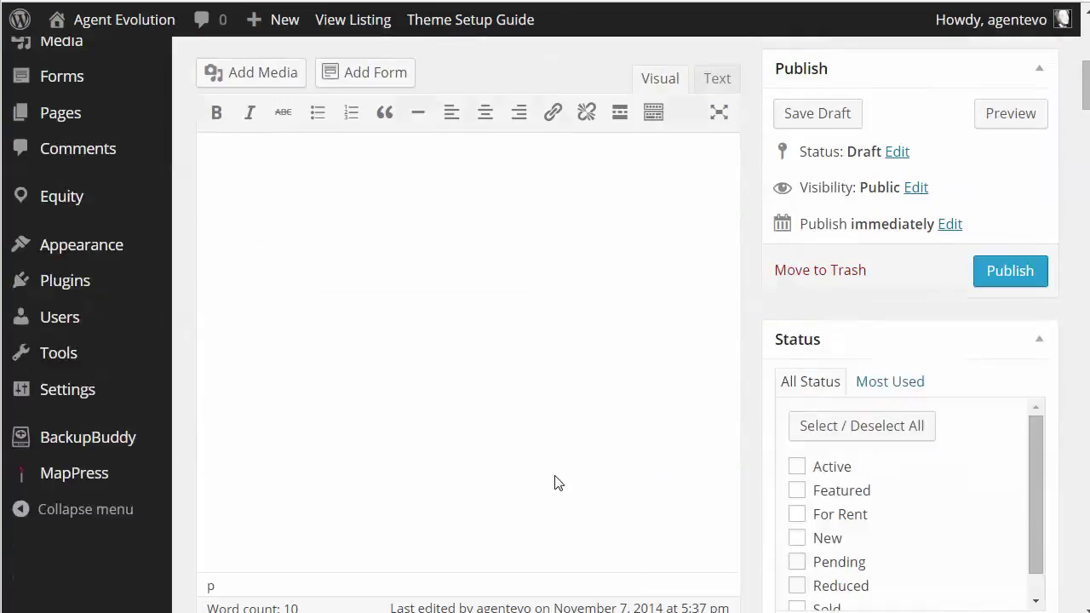
scroll(554, 483, down, 15)
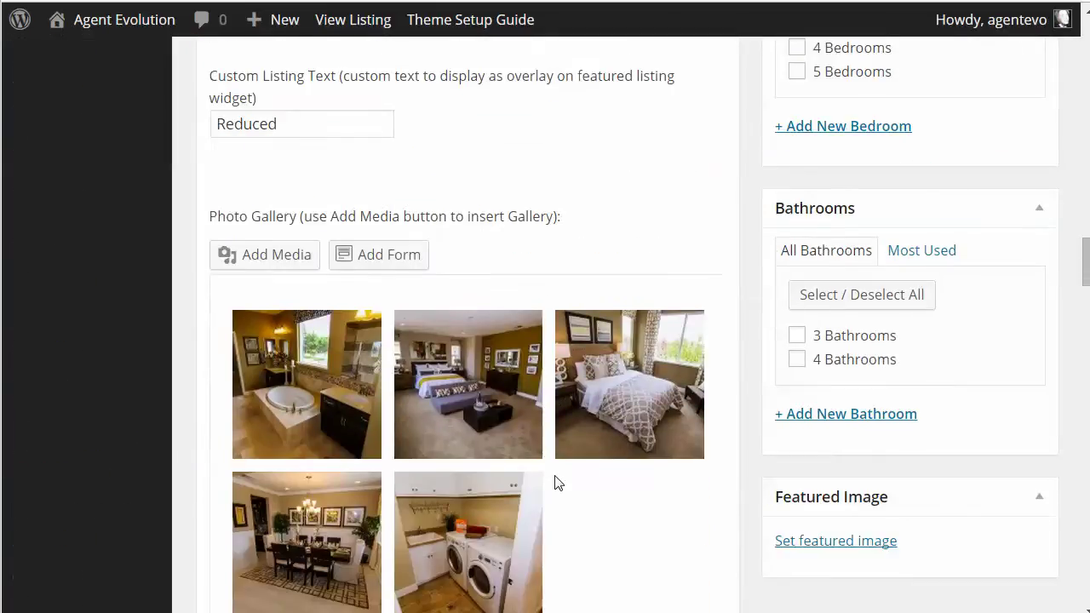
scroll(555, 483, down, 10)
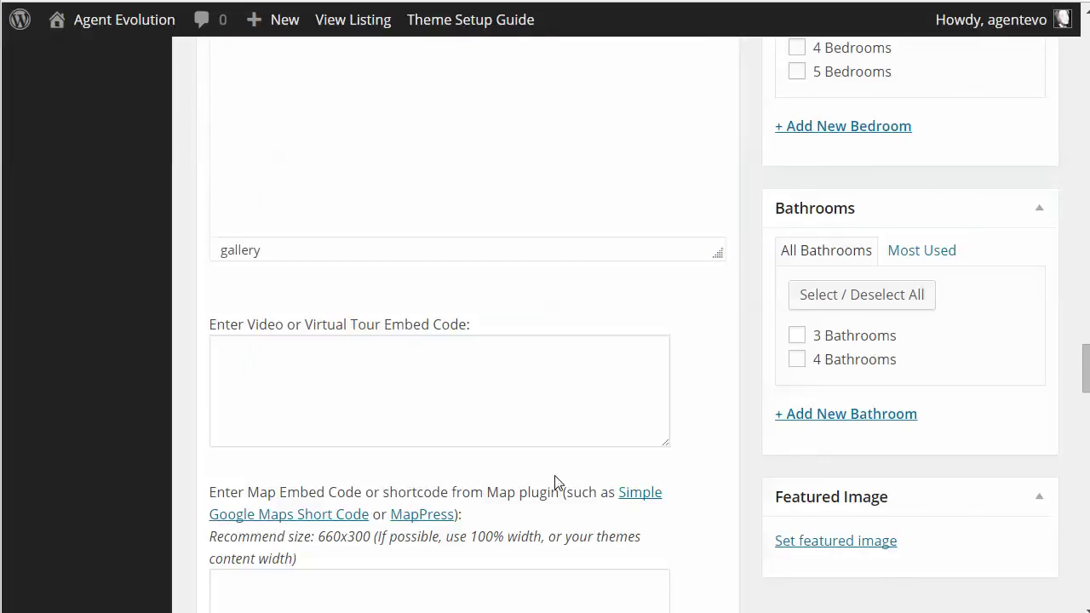
scroll(554, 482, down, 4)
click(249, 435)
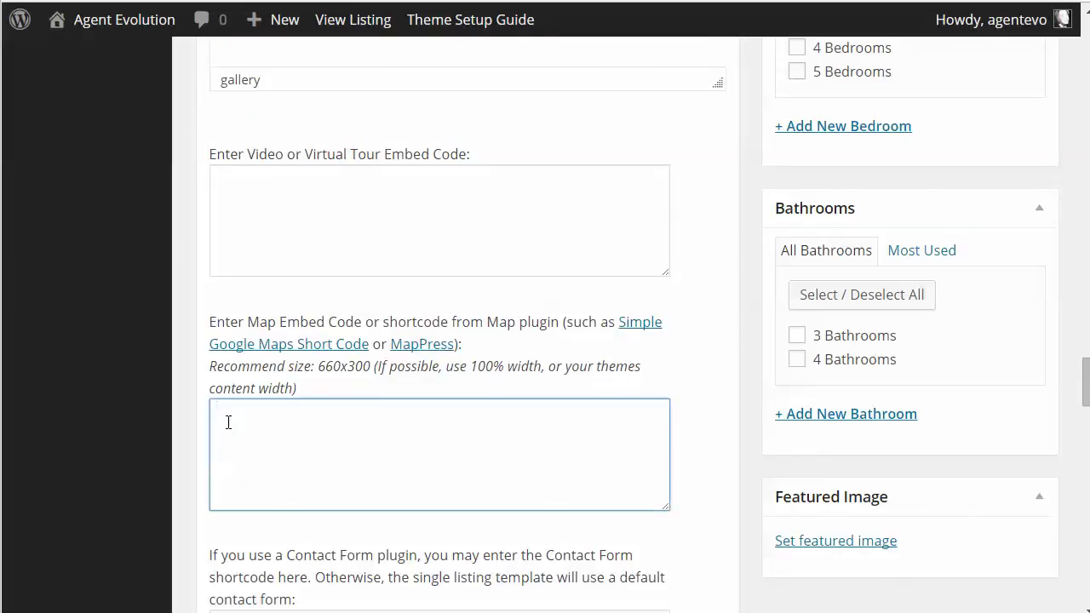
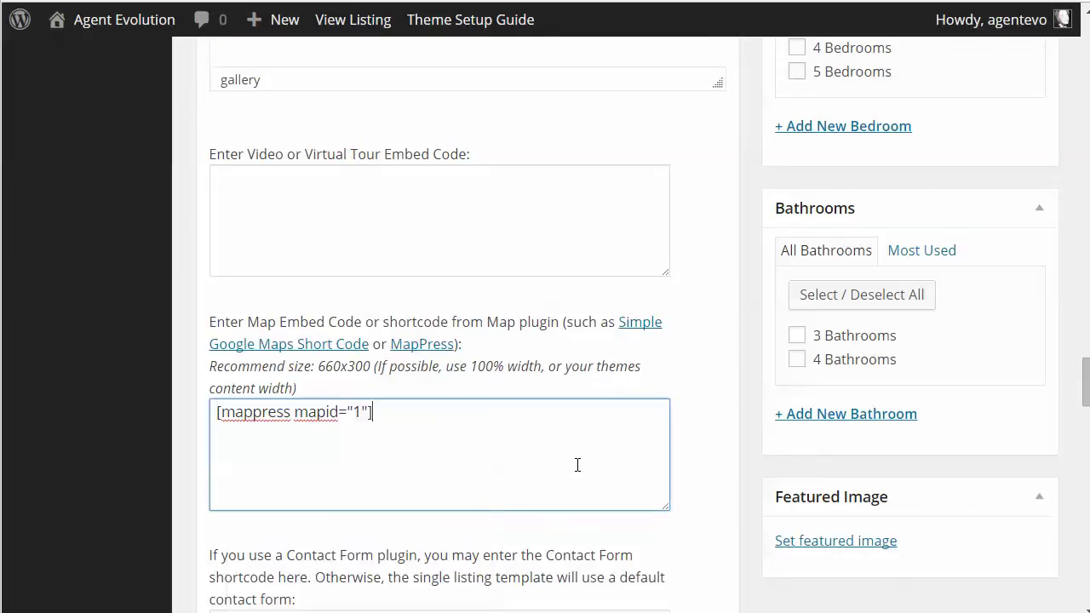
scroll(579, 465, down, 3)
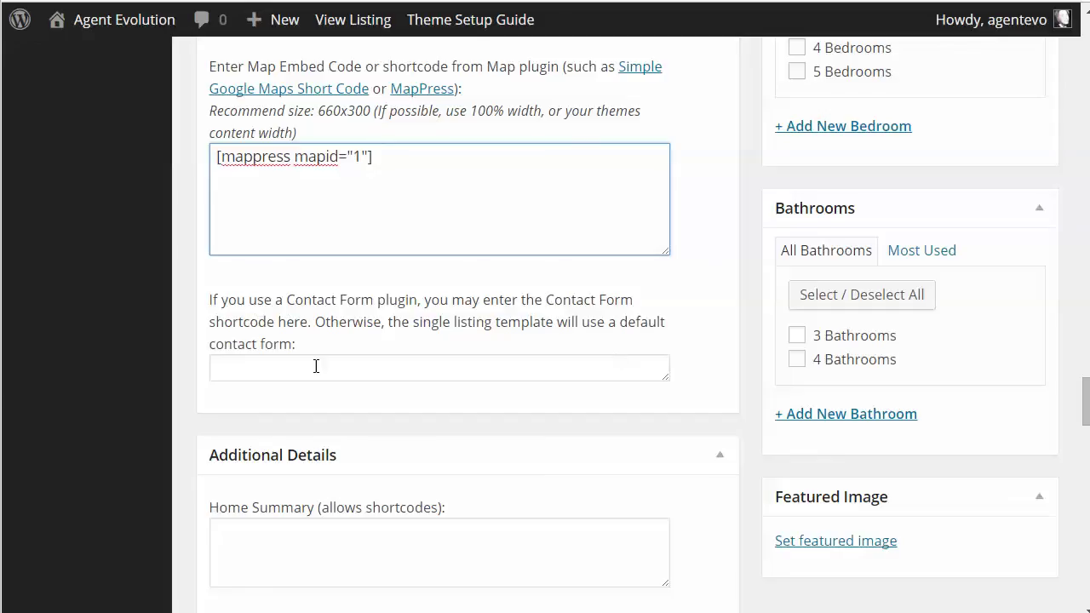
click(265, 365)
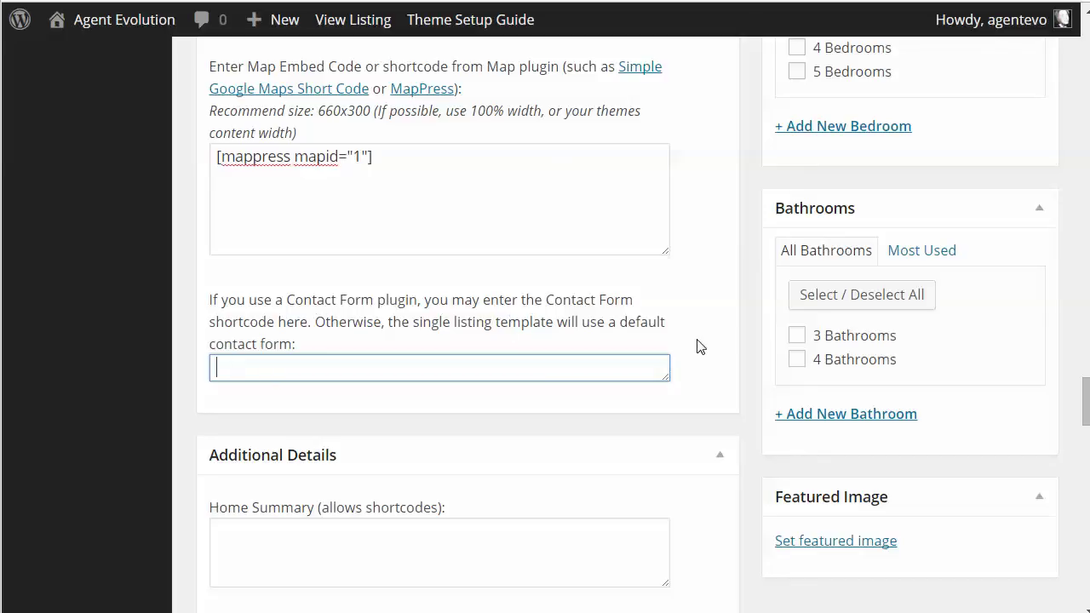
scroll(697, 346, down, 3)
scroll(697, 345, down, 1)
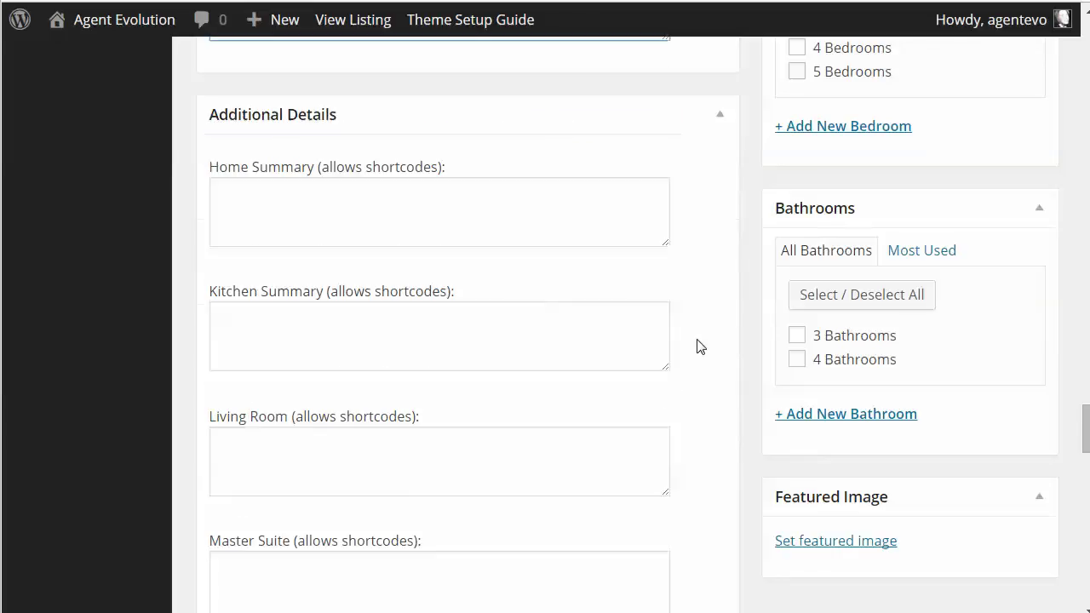
click(238, 190)
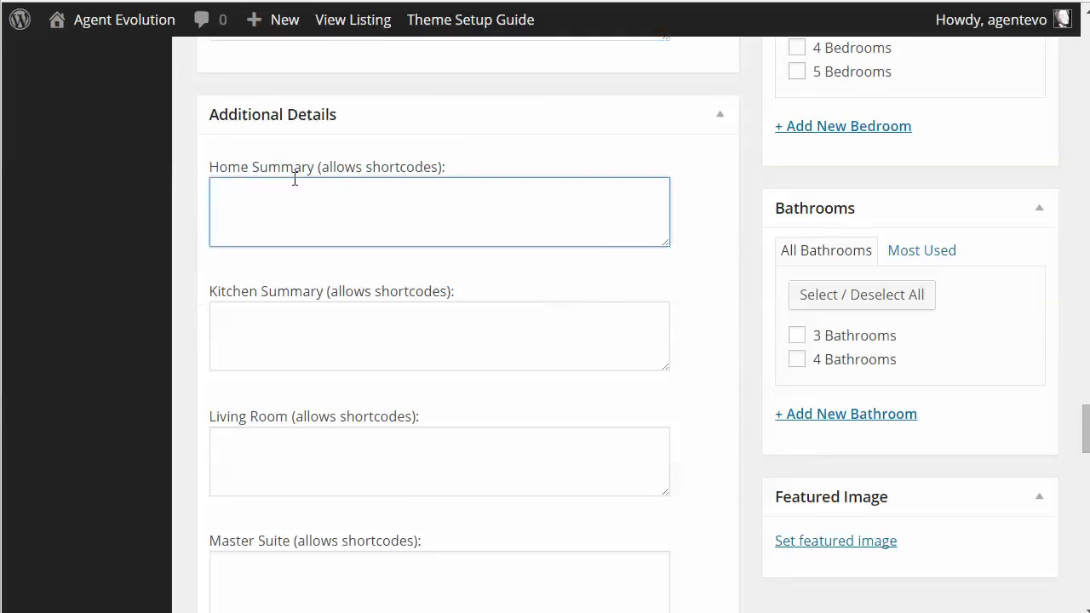
click(230, 333)
scroll(502, 431, down, 4)
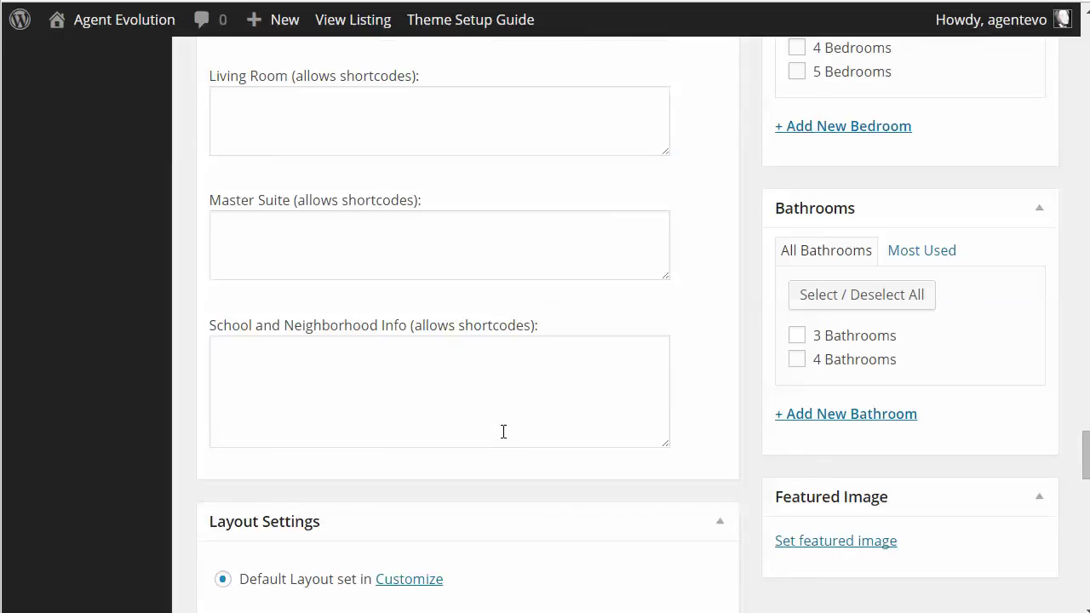
scroll(503, 434, down, 2)
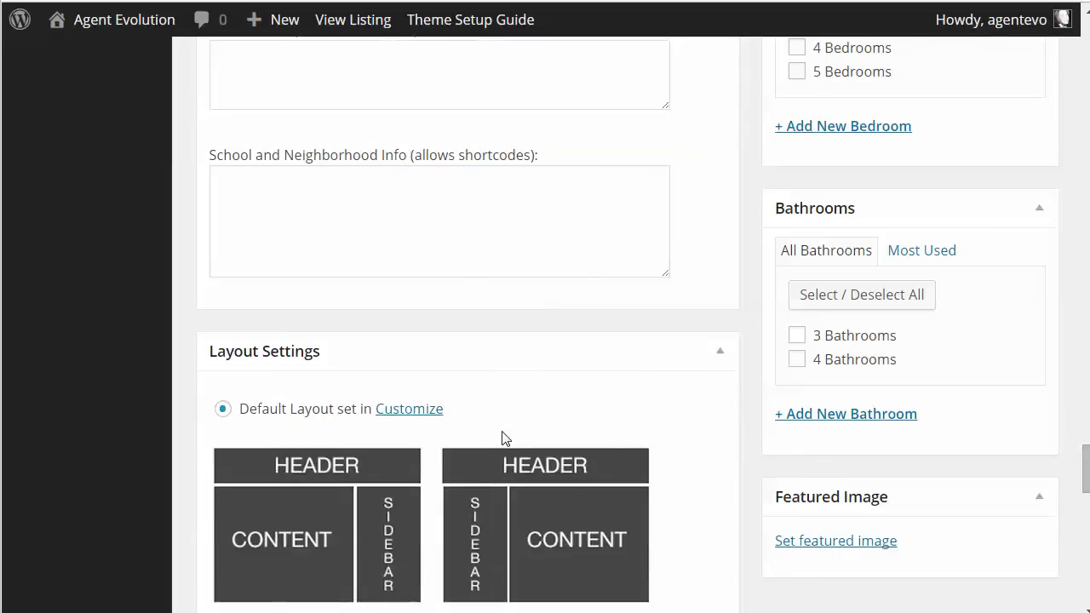
scroll(614, 382, up, 10)
scroll(614, 382, up, 8)
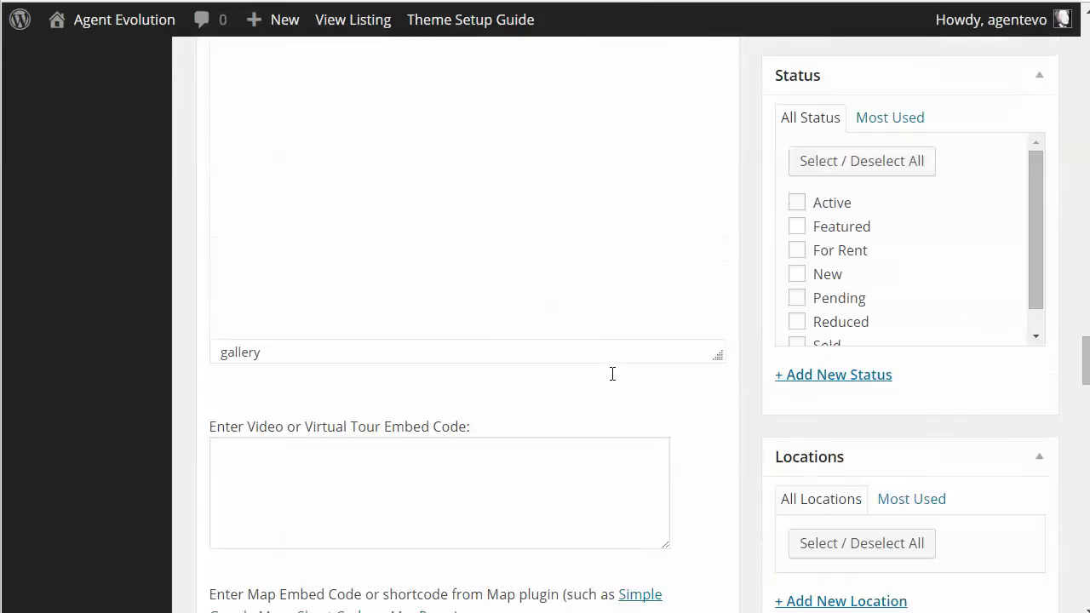
scroll(681, 256, up, 1)
scroll(685, 252, up, 10)
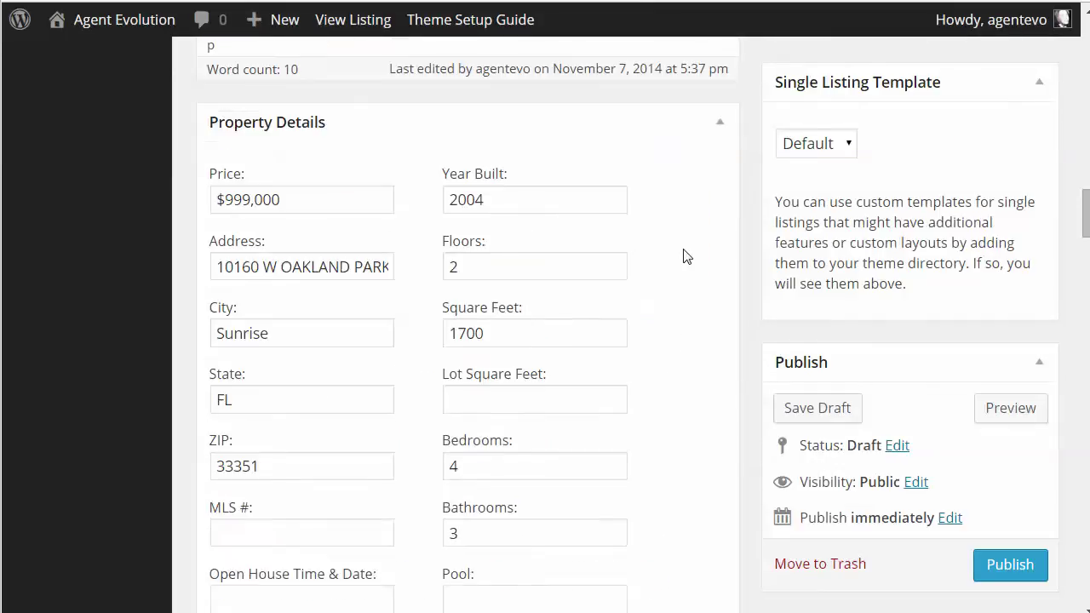
scroll(943, 122, up, 4)
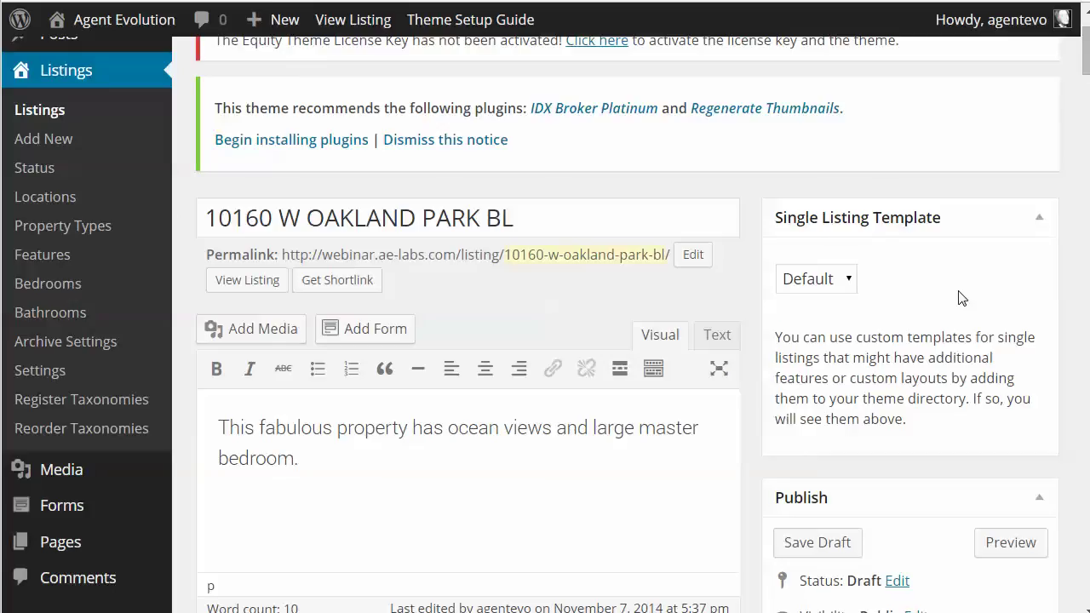
- Keep the Default single listing template and give the listing the Active and Reduced statuses
click(851, 281)
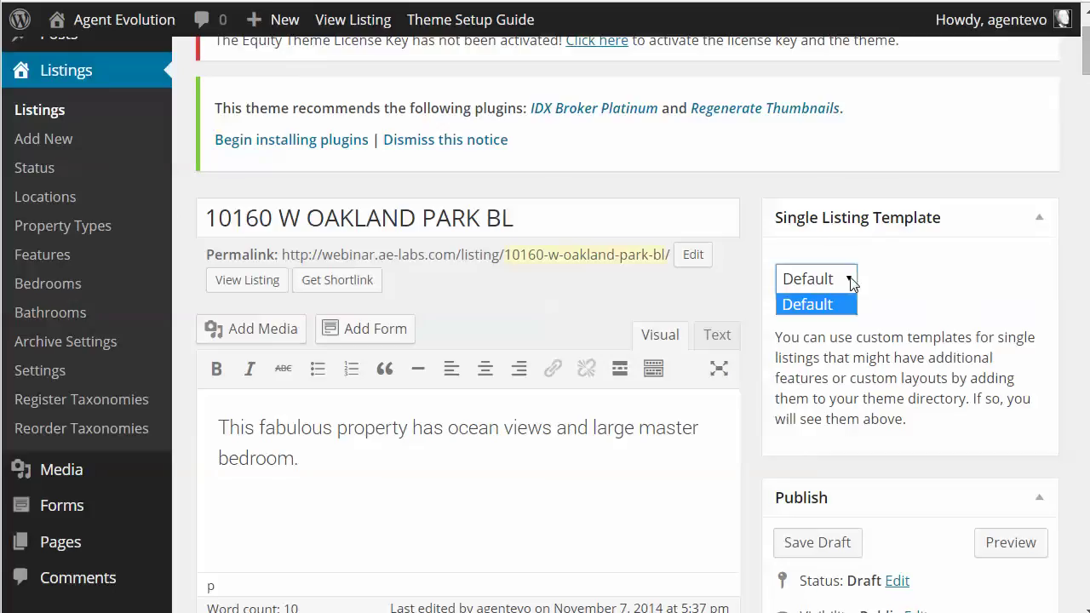
click(818, 305)
scroll(935, 332, down, 4)
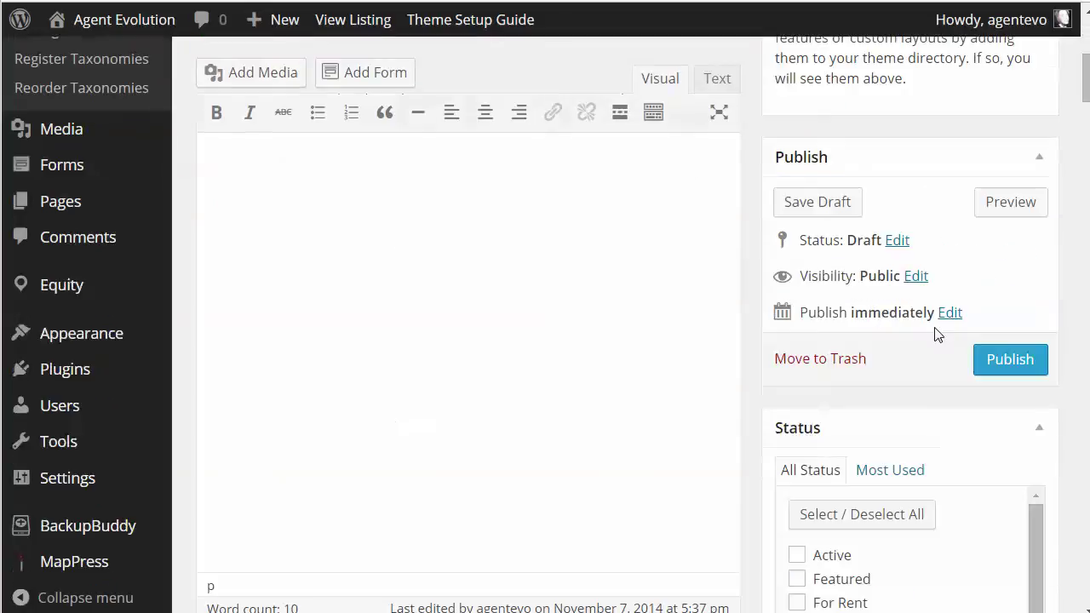
scroll(935, 332, down, 3)
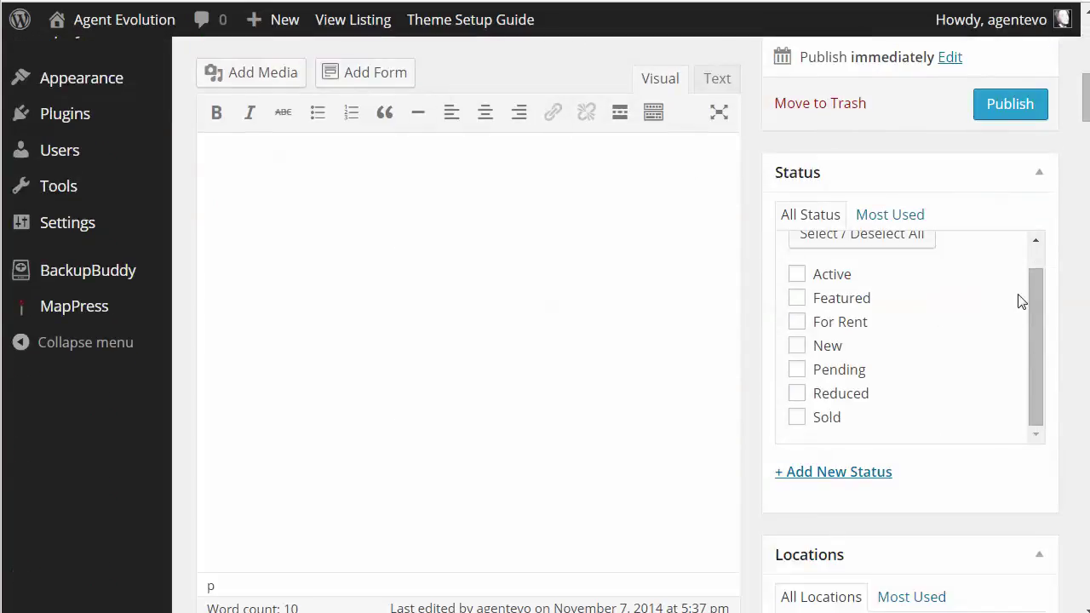
drag(1036, 289, 1039, 258)
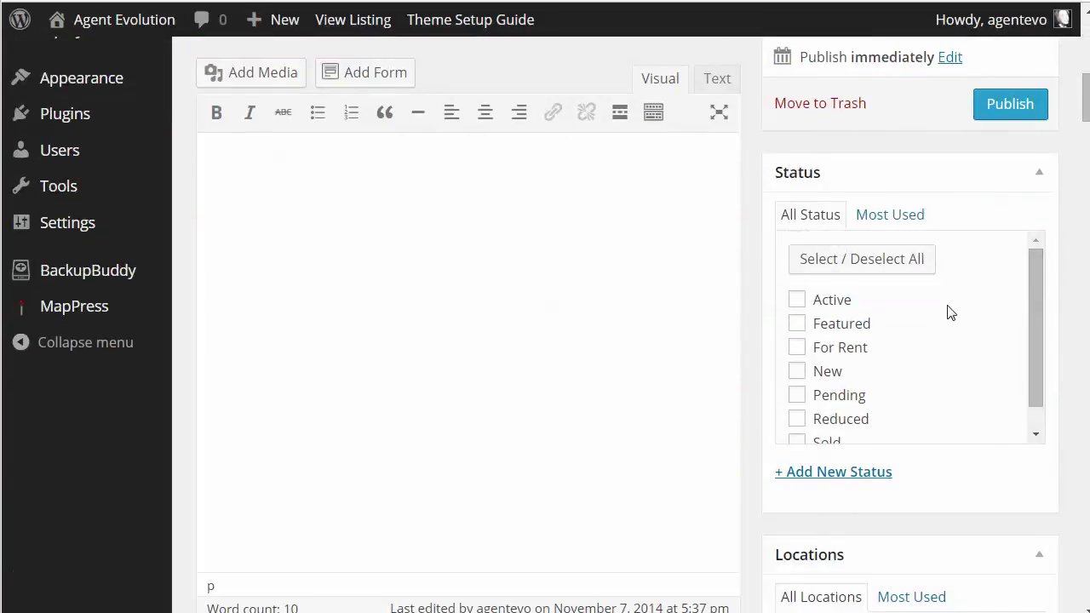
click(797, 300)
scroll(1067, 333, down, 2)
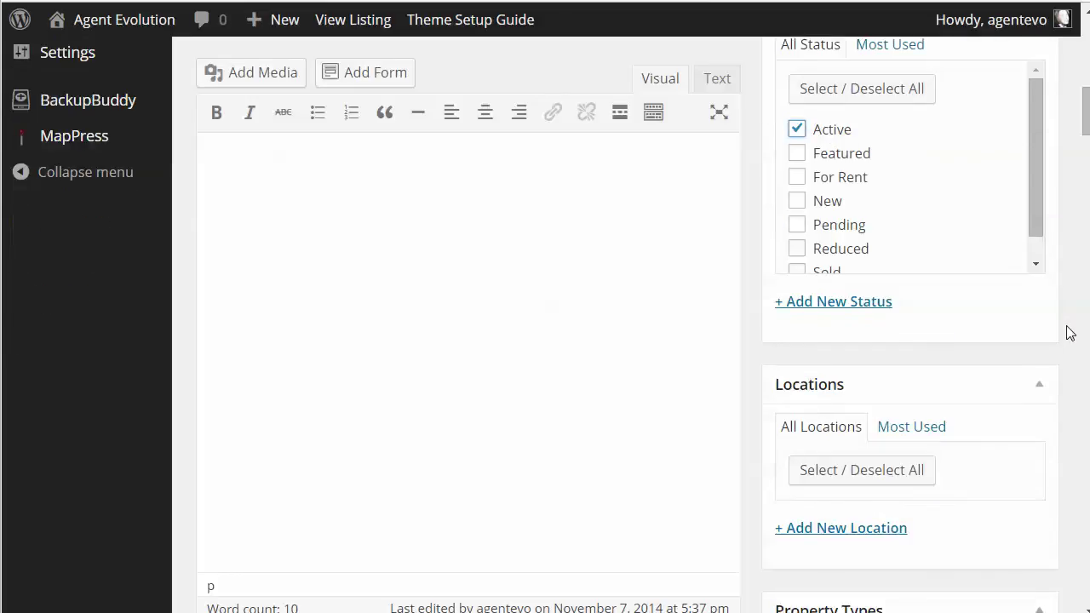
click(797, 248)
scroll(1009, 346, down, 2)
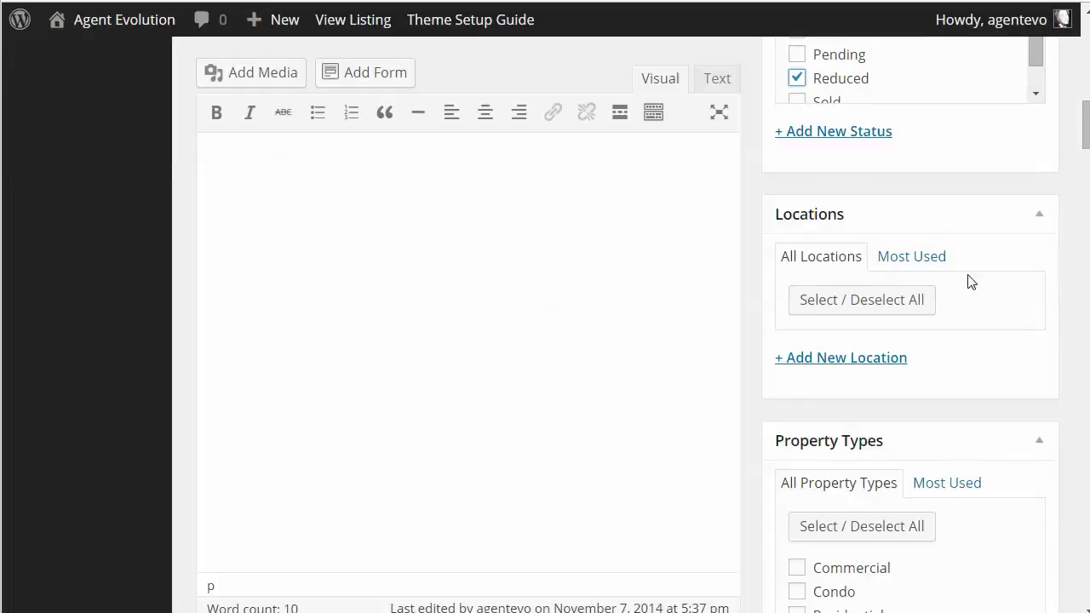
- Add Sunrise, FL as a new location for the listing
click(863, 365)
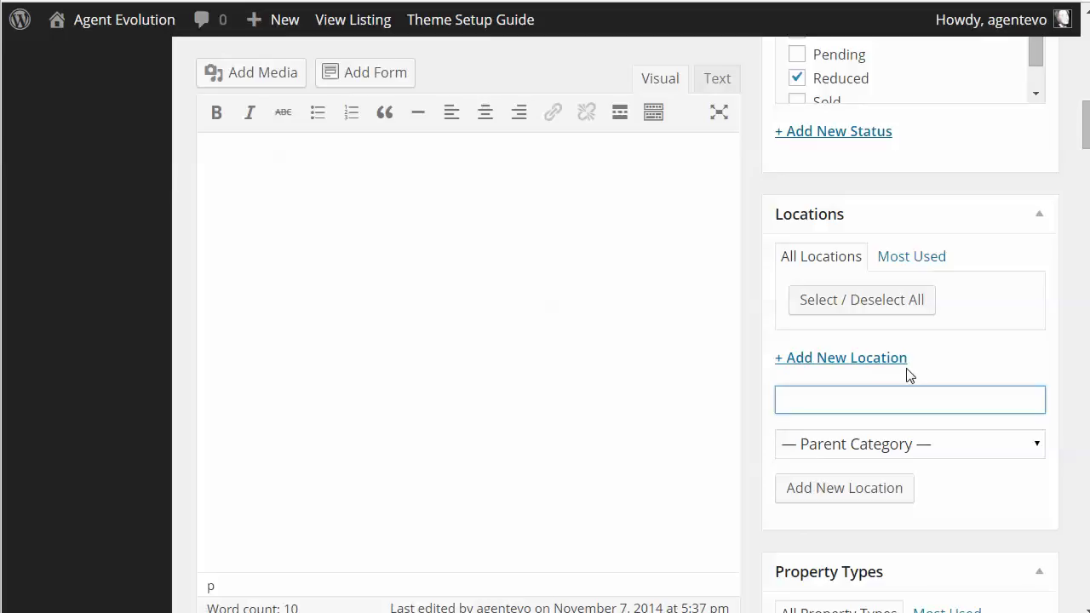
text(Sunrise, FL)
click(839, 487)
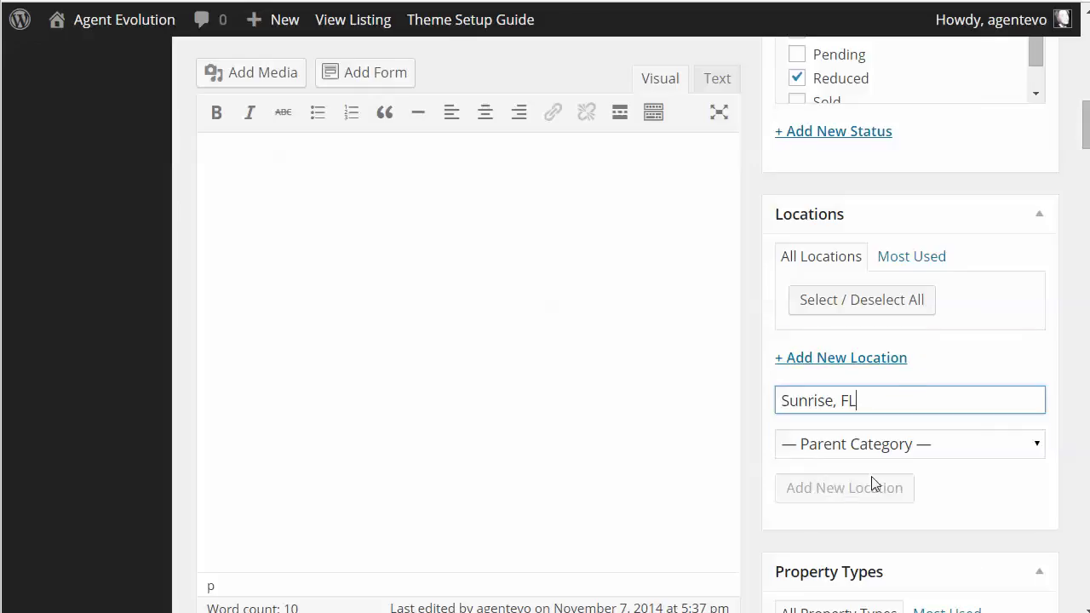
- Classify the property as Residential under Property Types
scroll(951, 440, down, 5)
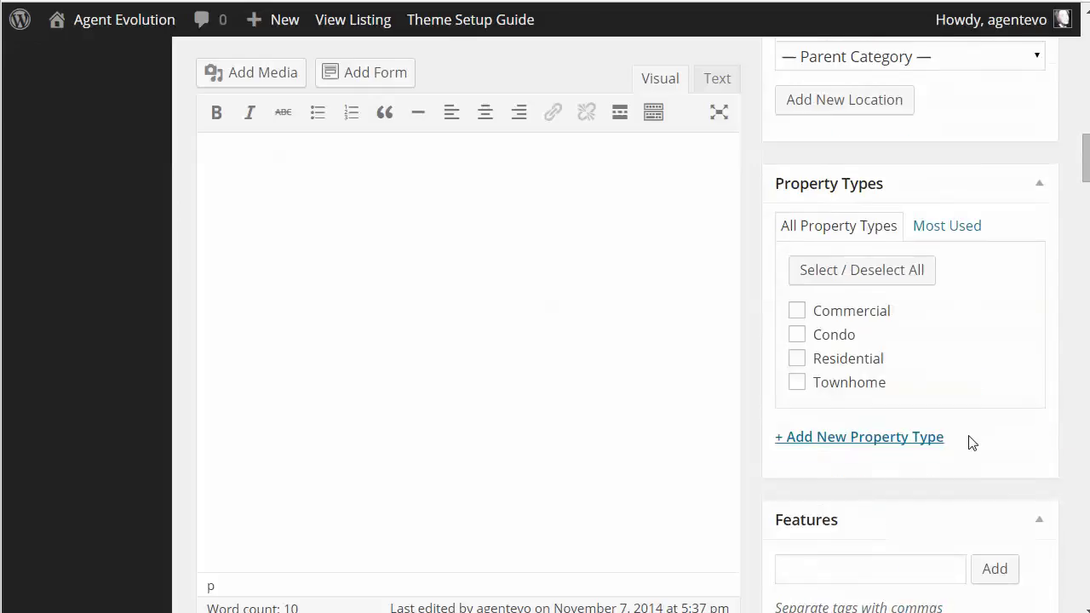
scroll(975, 426, down, 1)
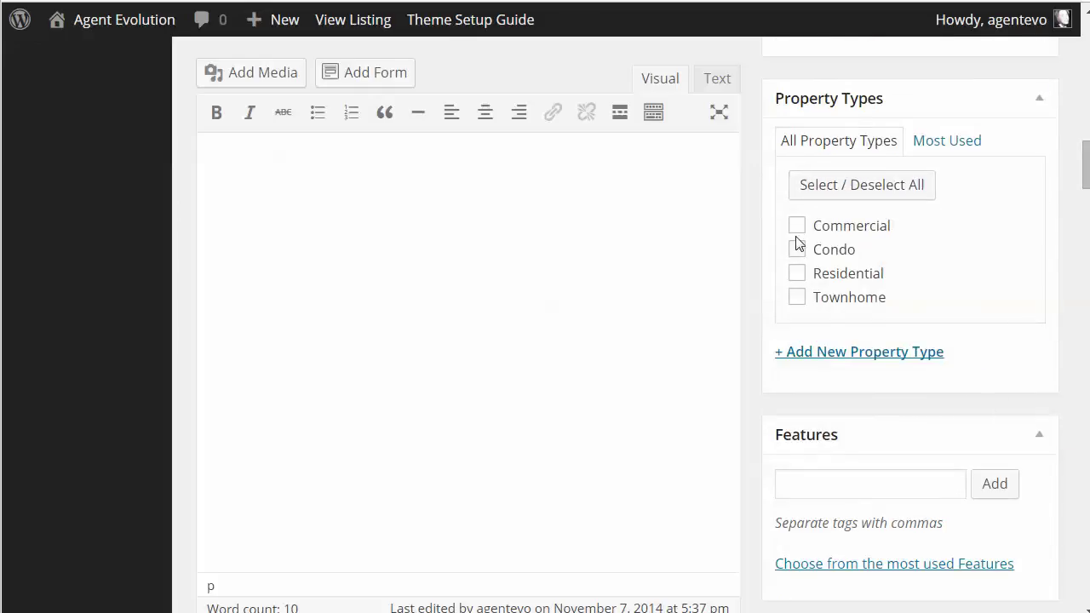
click(799, 274)
scroll(954, 284, down, 3)
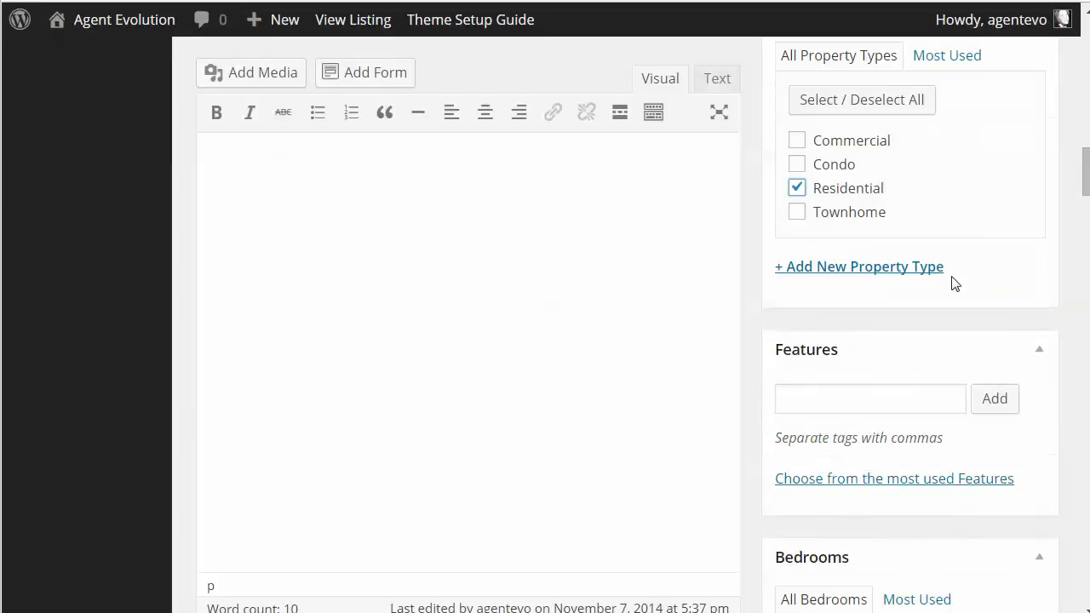
click(830, 235)
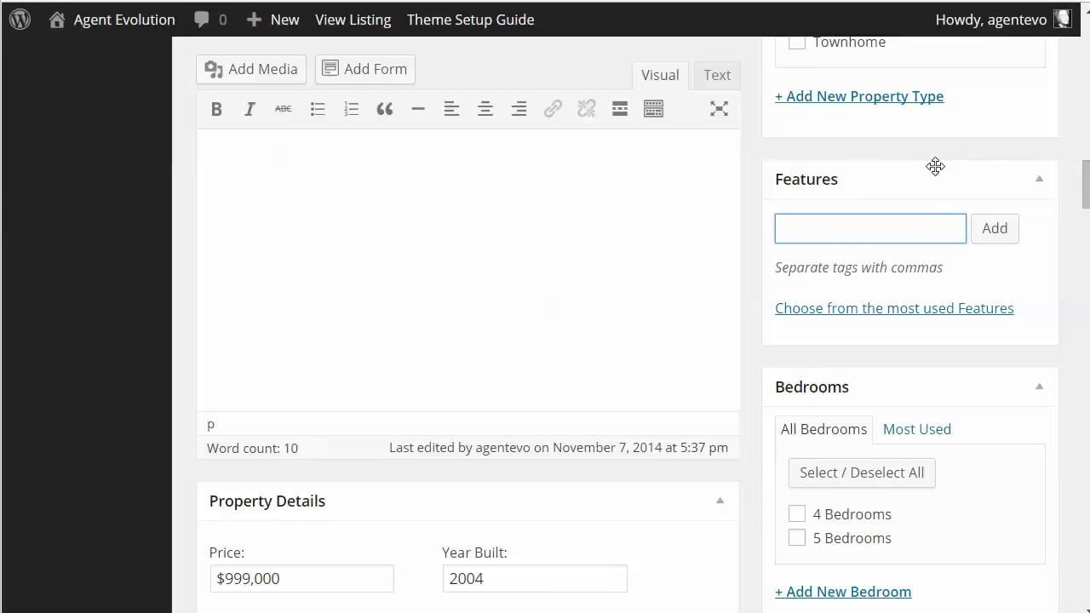
- Add the Viking Appliances feature and tag the listing 4 Bedrooms and 3 Bathrooms
text(Viking Appl)
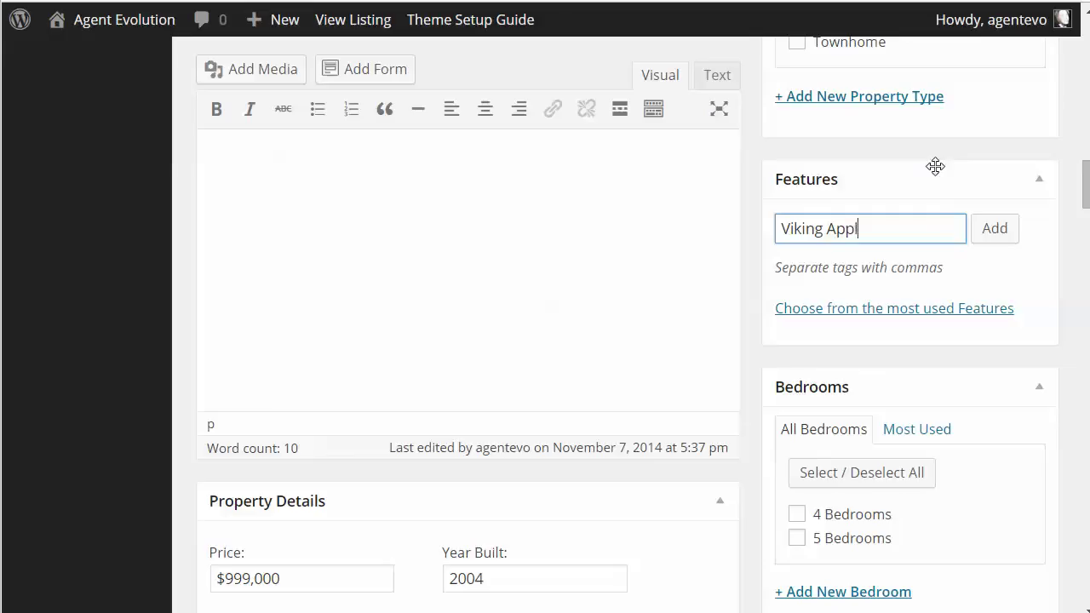
text(iances)
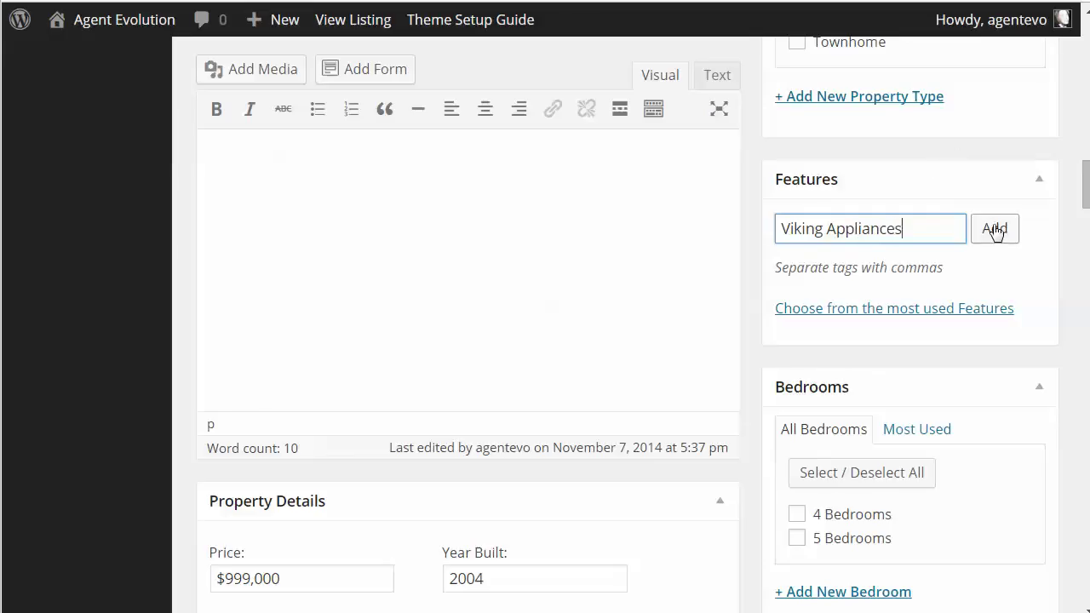
click(995, 231)
scroll(1012, 284, down, 3)
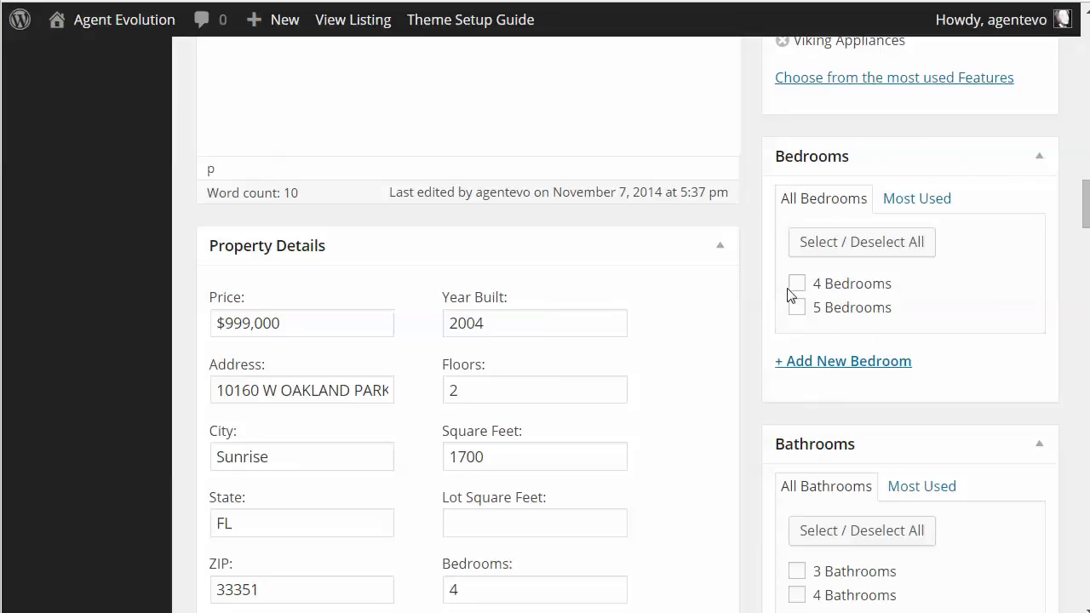
scroll(628, 334, down, 2)
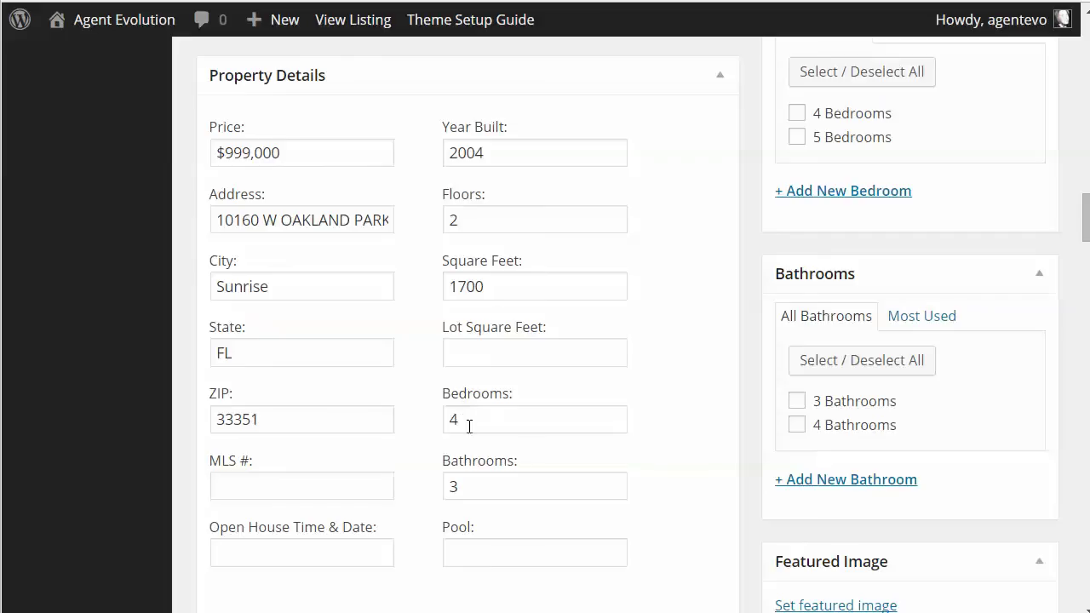
click(799, 113)
click(795, 402)
scroll(985, 421, down, 3)
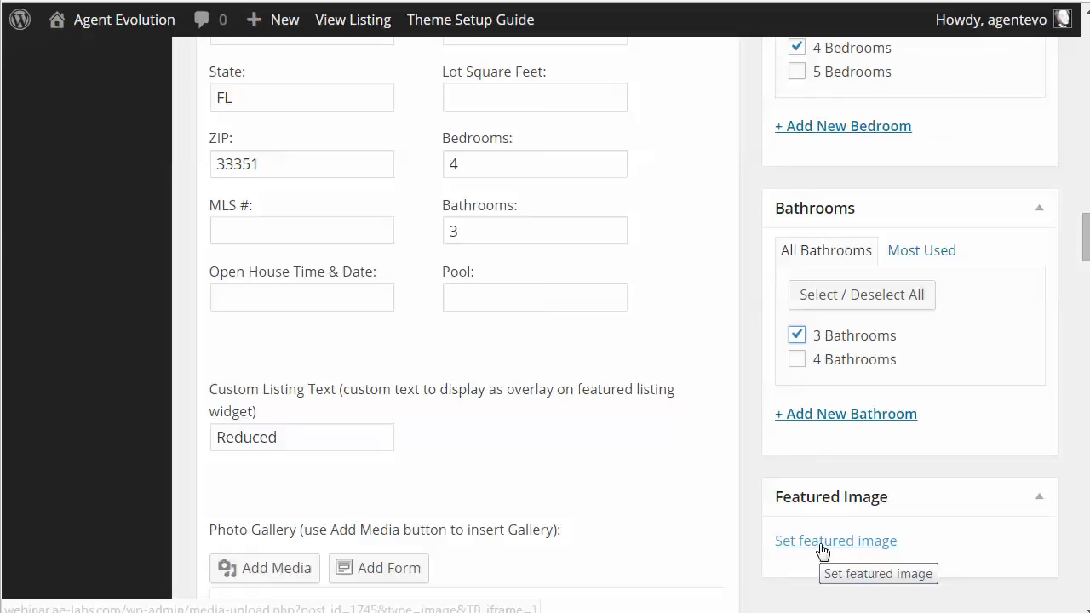
- Make the yellow house photo exterior3.jpg the listing's featured image
click(822, 550)
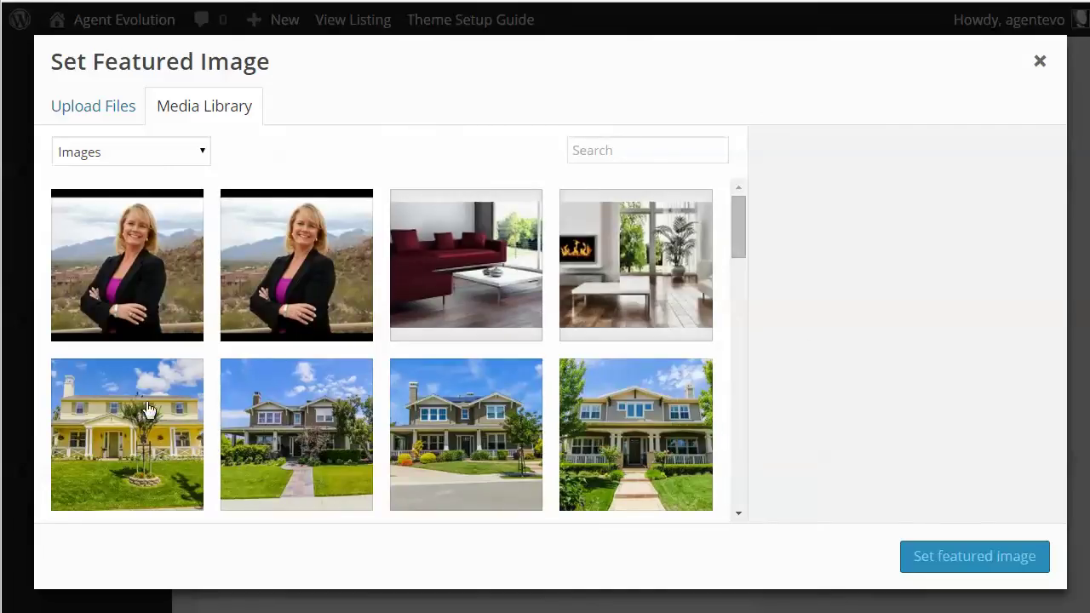
click(132, 424)
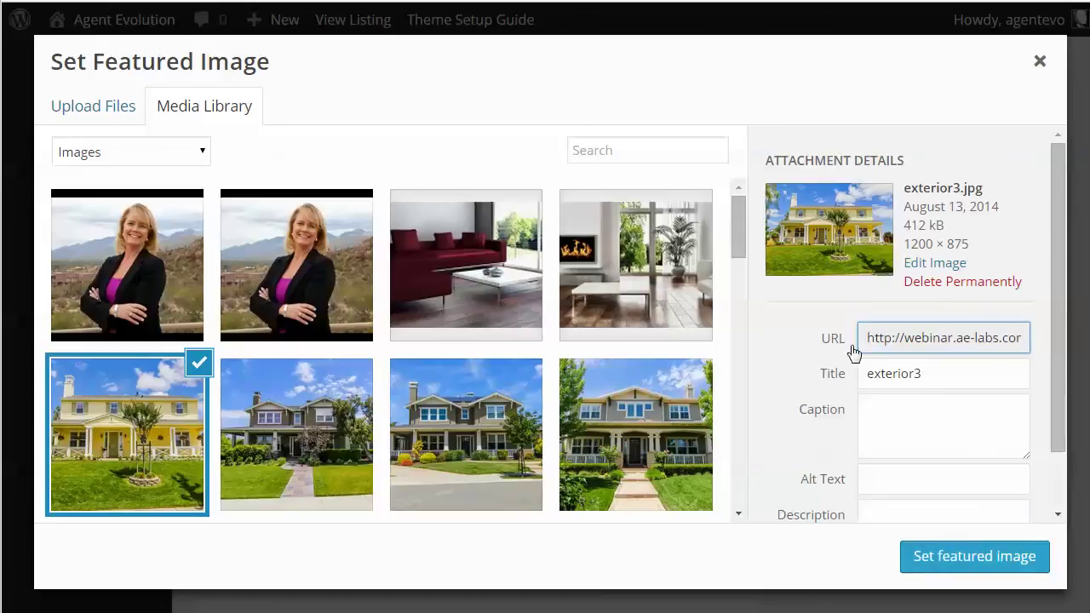
click(972, 558)
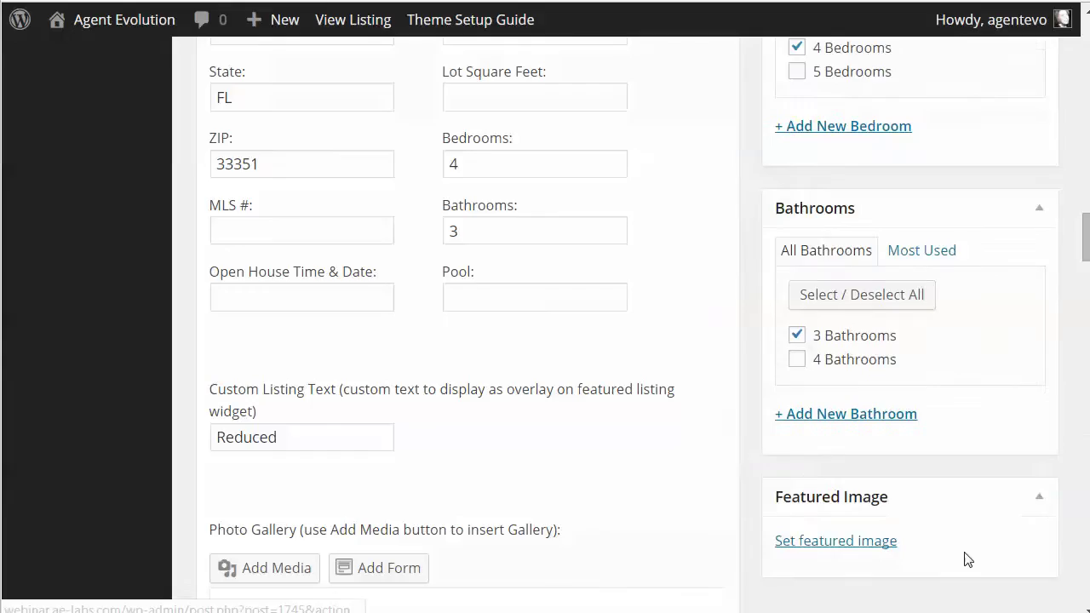
scroll(1049, 508, up, 10)
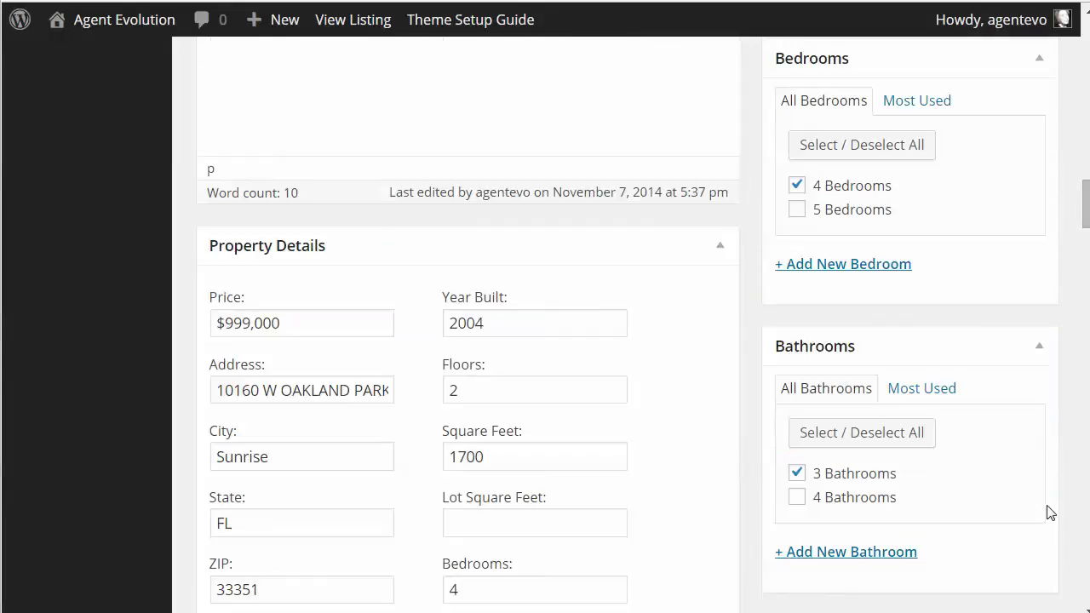
scroll(1050, 512, up, 6)
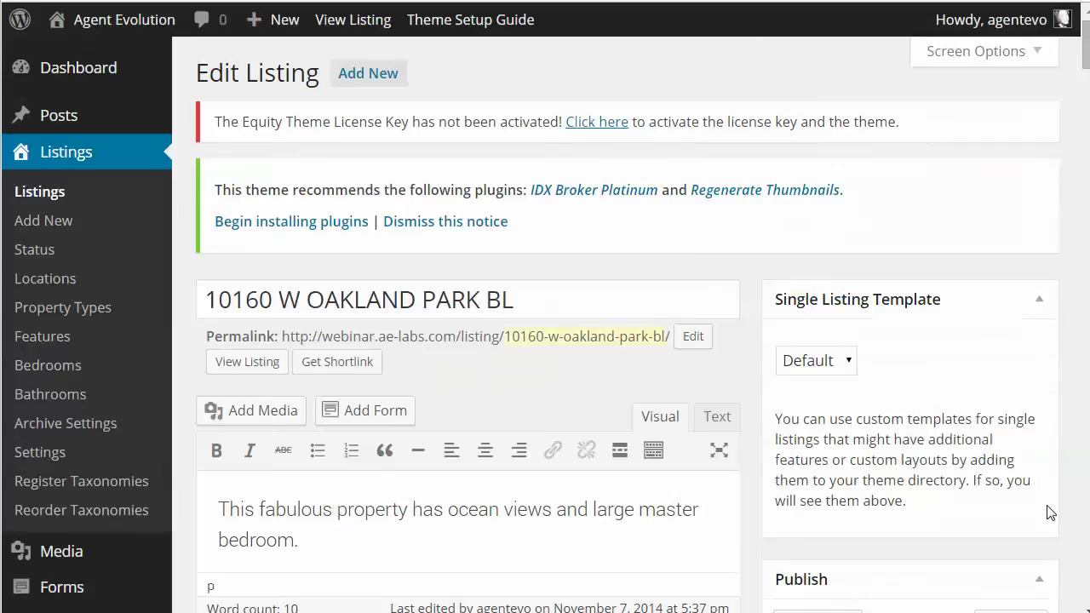
scroll(1050, 512, down, 3)
click(1005, 526)
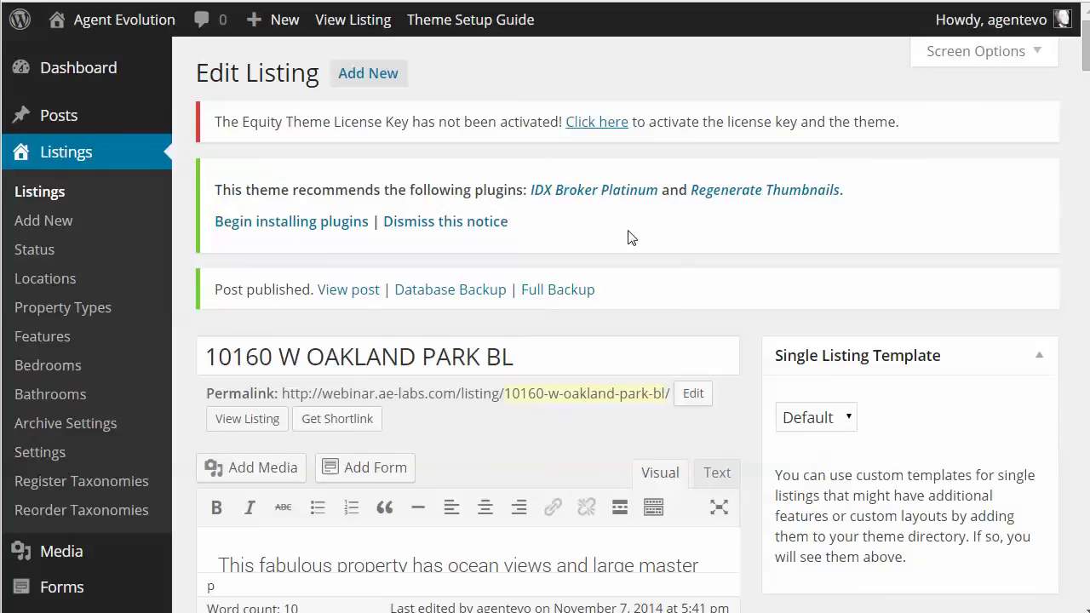
click(353, 19)
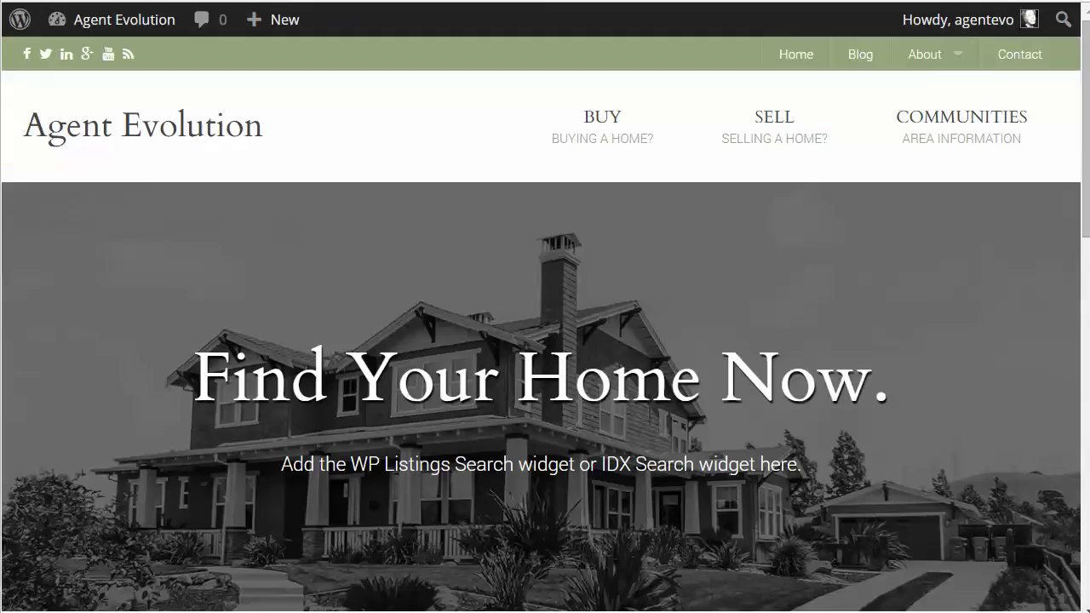
- Check the home page's empty search area, then go to Appearance > Widgets
scroll(680, 369, down, 2)
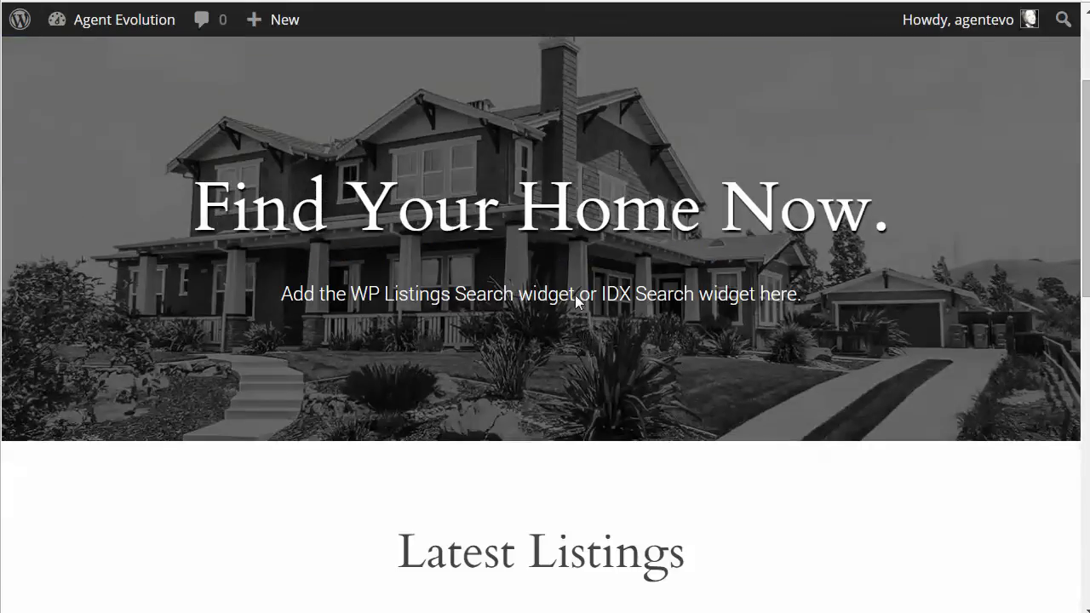
scroll(577, 300, down, 3)
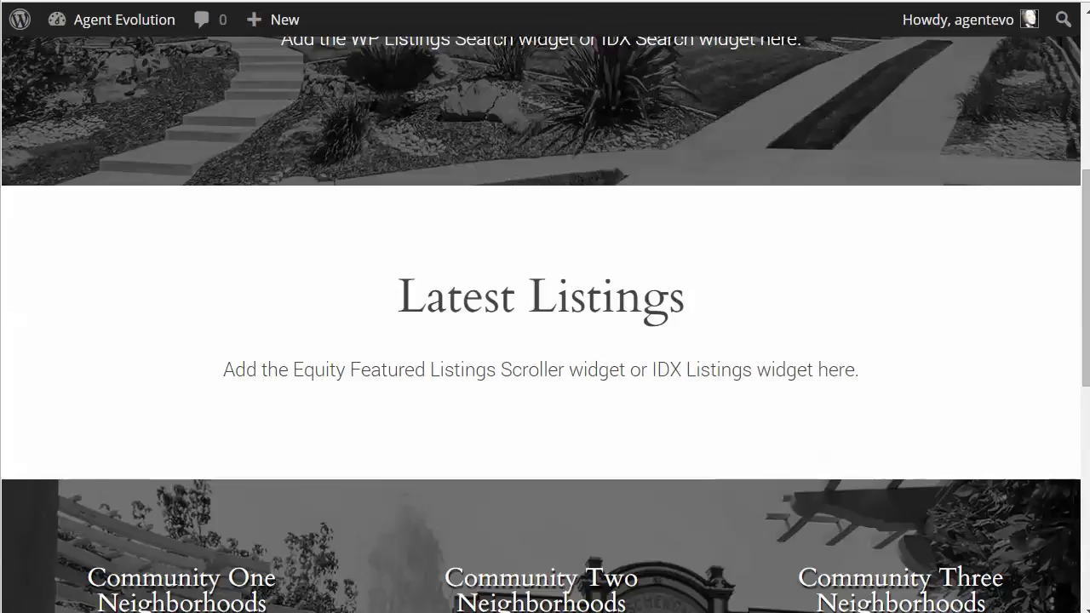
scroll(670, 184, up, 2)
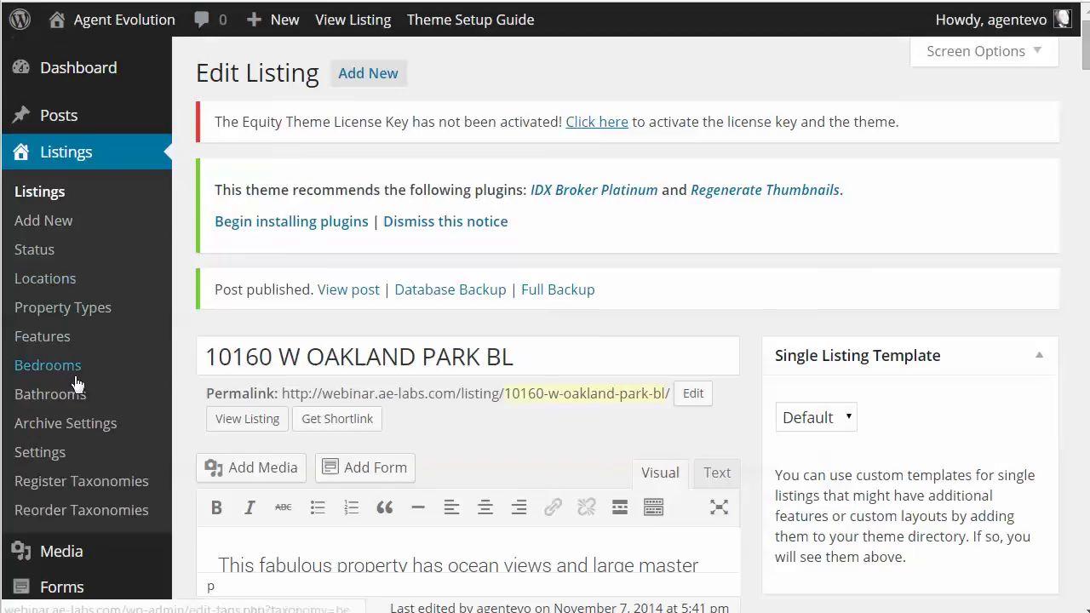
scroll(75, 383, down, 4)
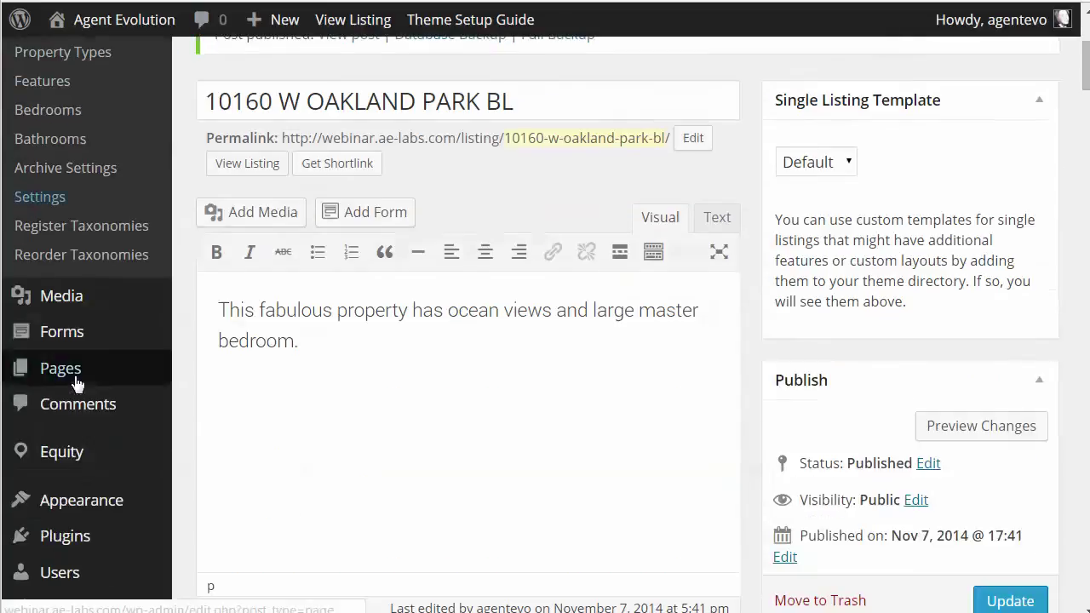
mouse_move(38, 421)
click(215, 475)
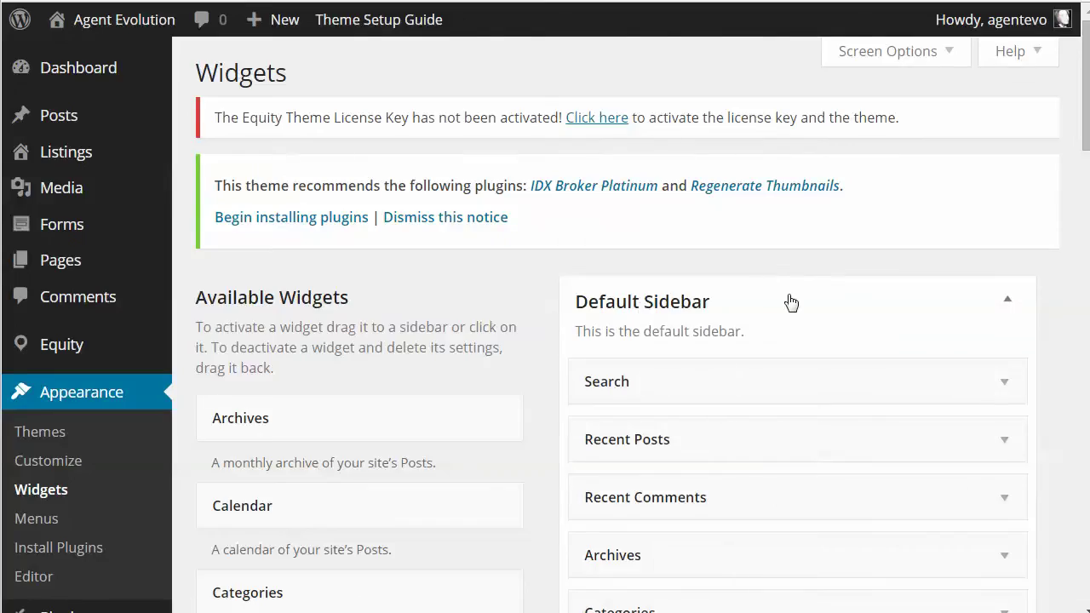
- Expand the Home Top area and drop the WP Listings - Search widget into it
scroll(793, 298, down, 8)
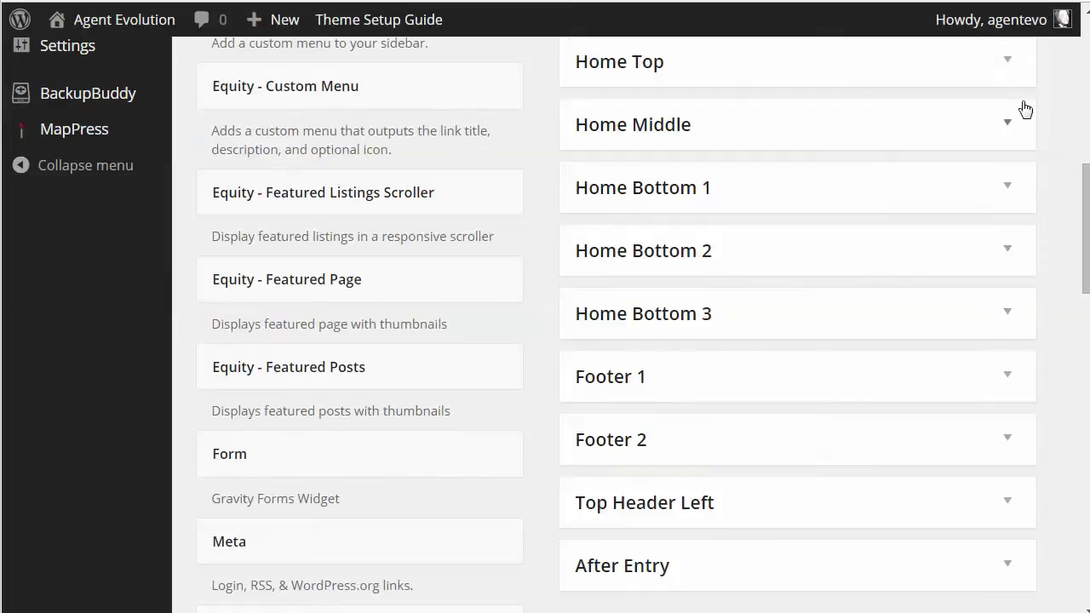
click(1010, 60)
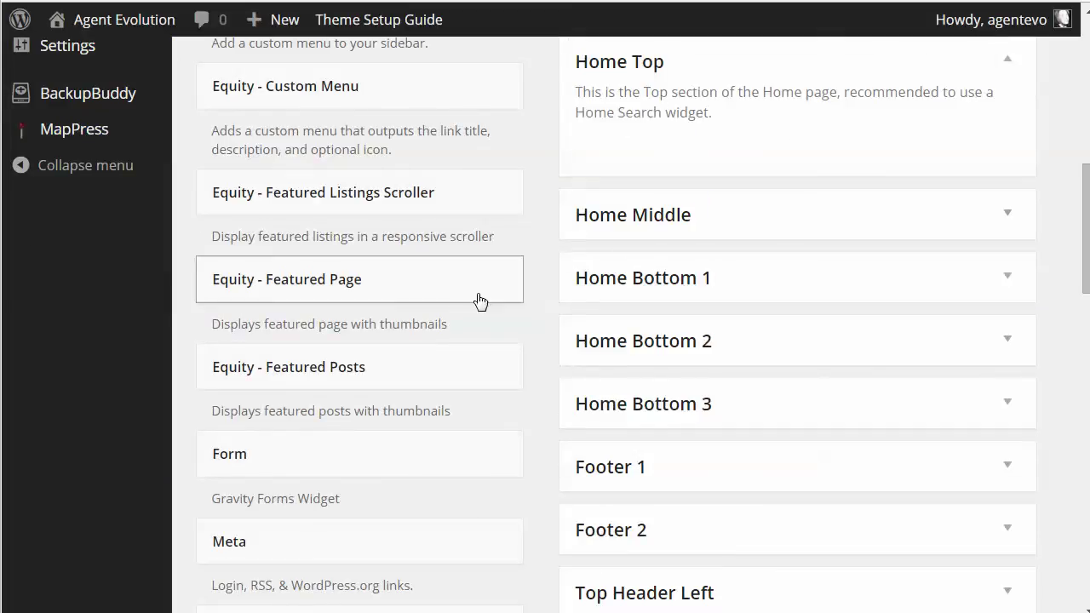
scroll(454, 327, down, 9)
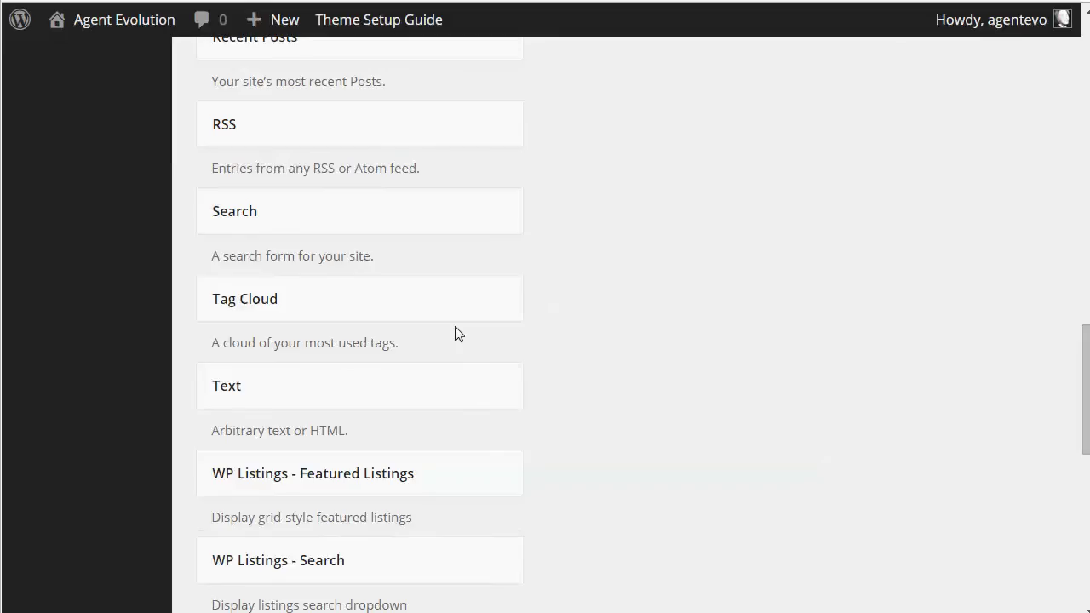
mouse_move(319, 565)
mouse_down()
mouse_move(406, 531)
mouse_move(671, 38)
mouse_move(728, 216)
mouse_move(706, 434)
mouse_move(718, 438)
mouse_up()
scroll(988, 374, down, 3)
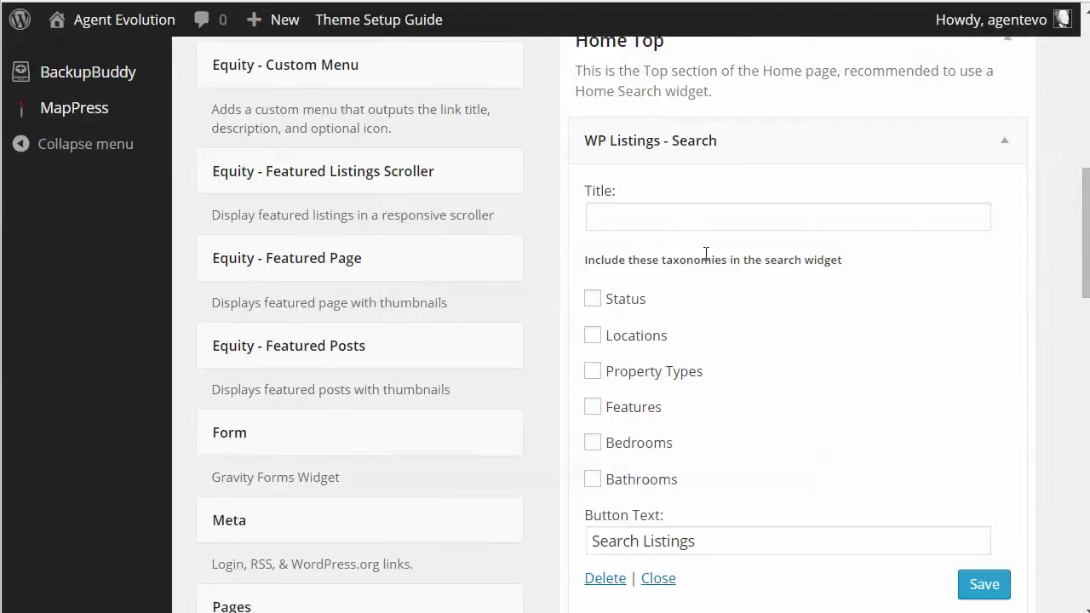
- Title the Home Top search widget 'Property Search'
click(608, 214)
text(P)
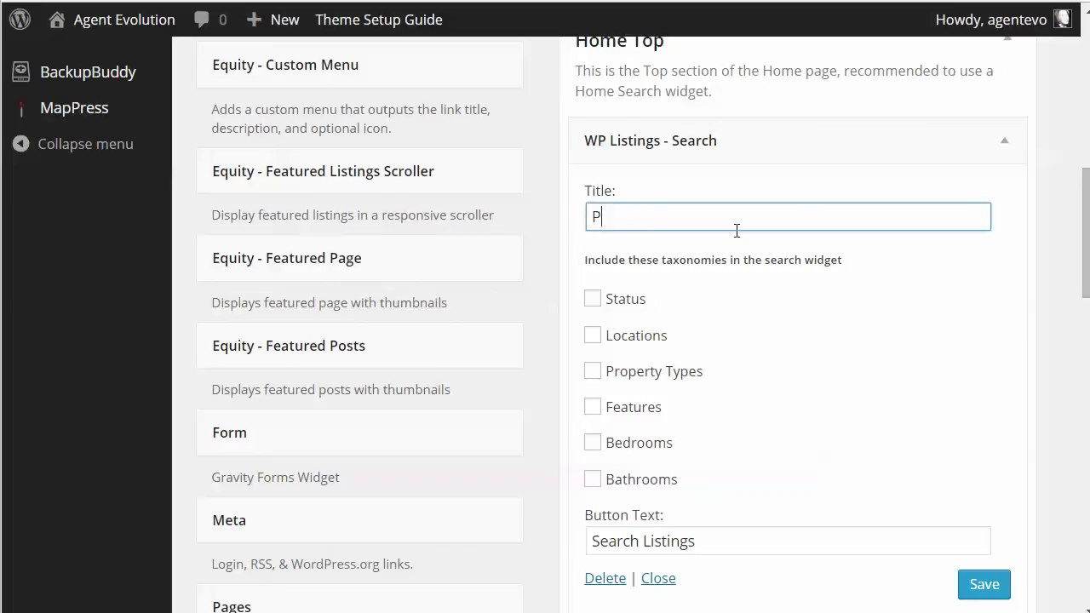
text(roepr)
key(BackSpace)
key(BackSpace)
text(perty Seasrch)
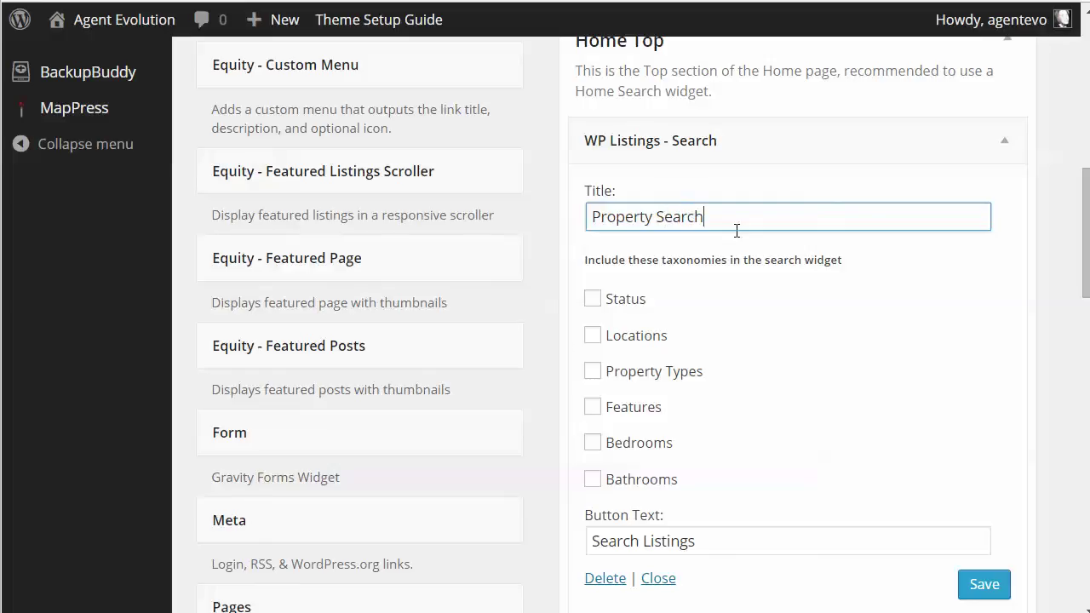
click(709, 302)
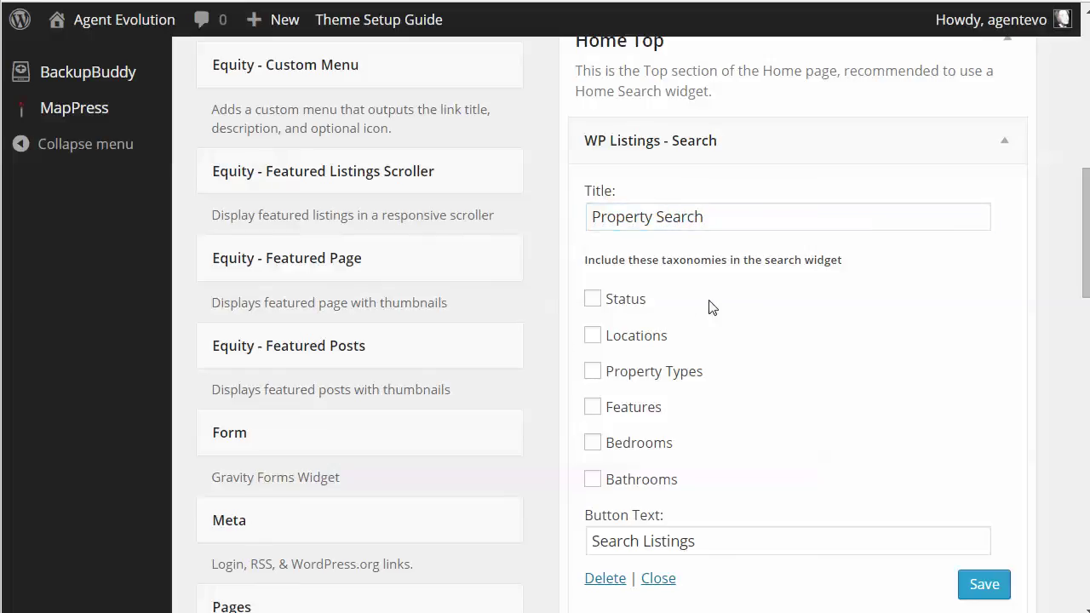
- Include Locations, Property Types, Bedrooms and Bathrooms filters and save the widget
click(593, 336)
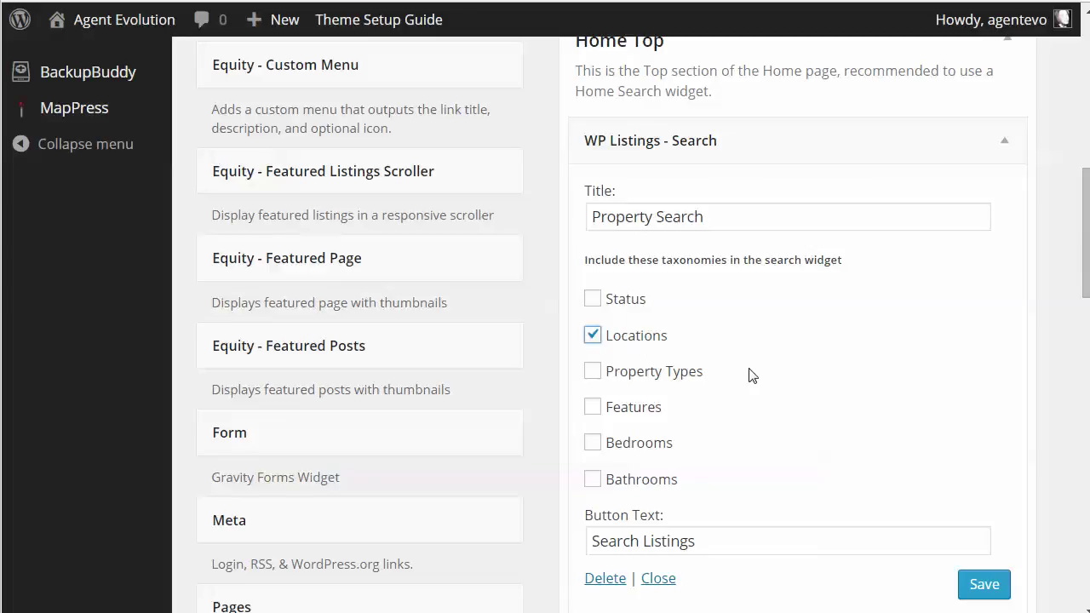
click(594, 375)
click(593, 444)
click(593, 480)
scroll(929, 401, down, 2)
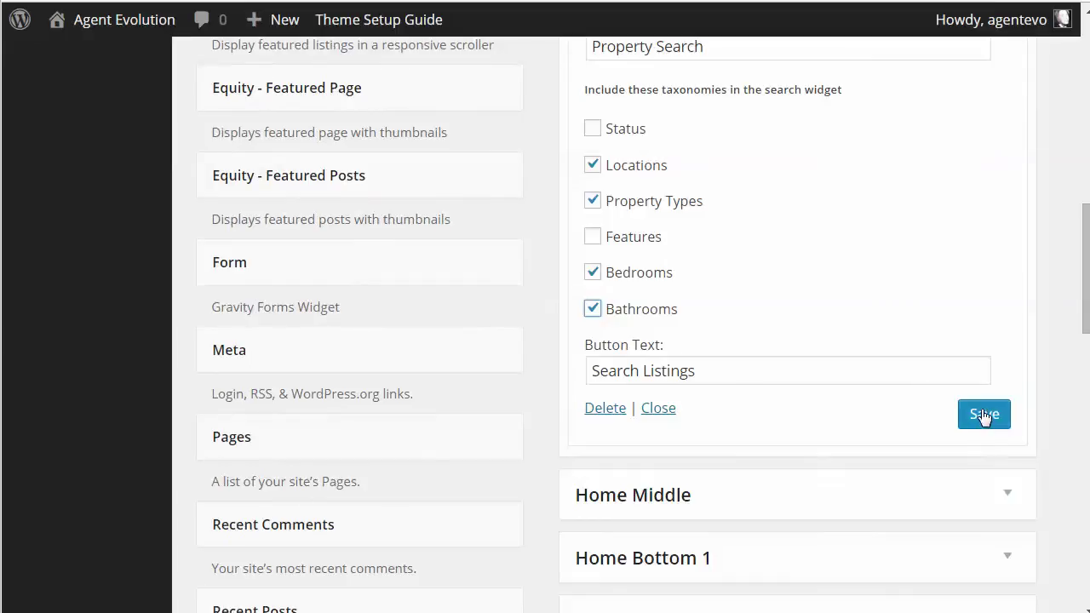
click(984, 415)
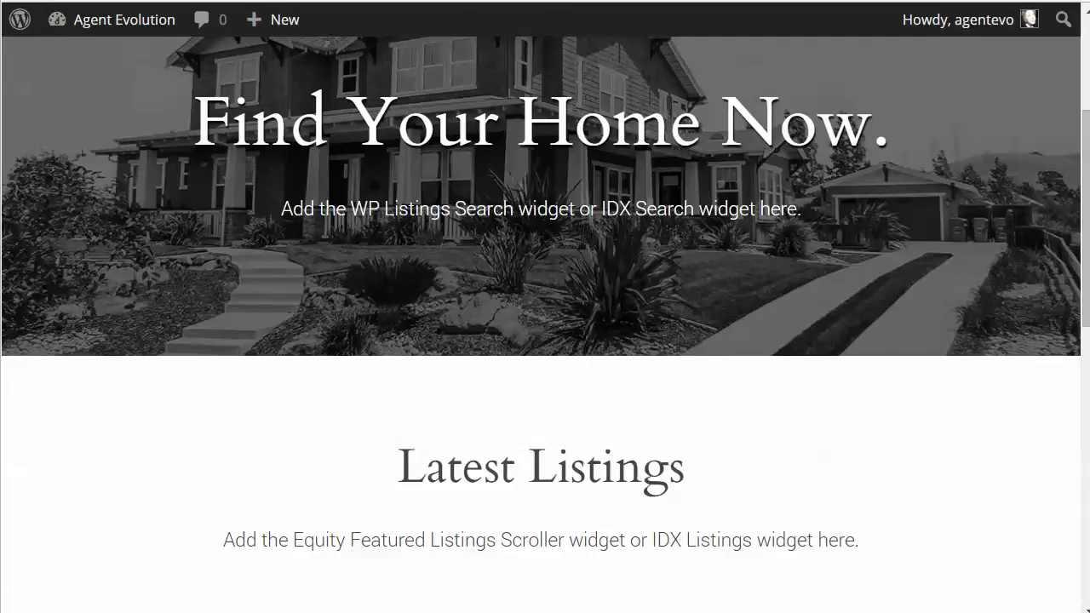
- Reload the home page and search for FL Residential homes with 4 Bedrooms and 3 Bathrooms
key(F5)
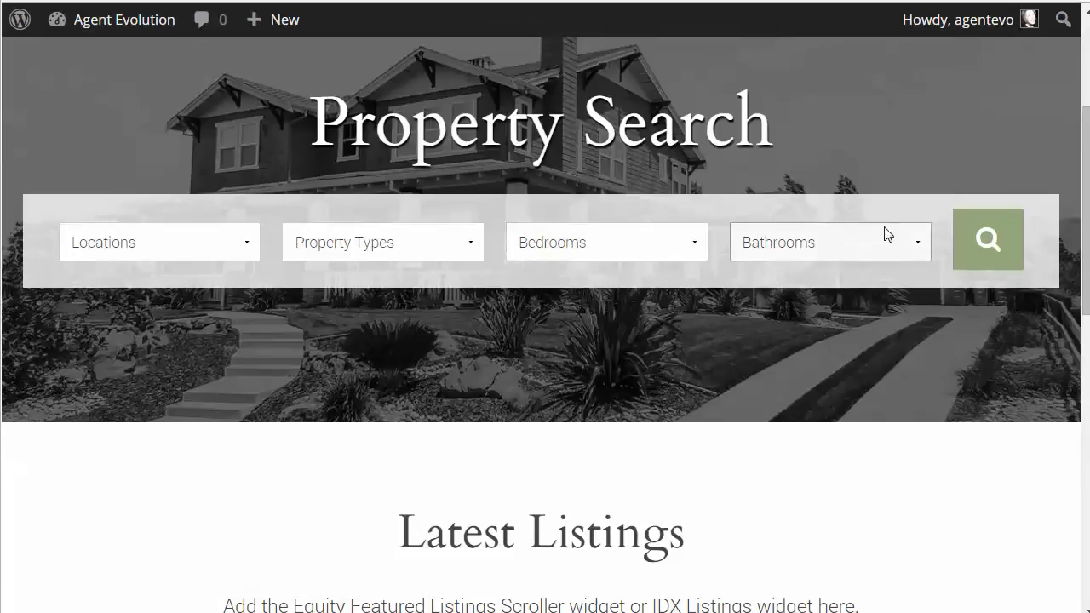
click(178, 245)
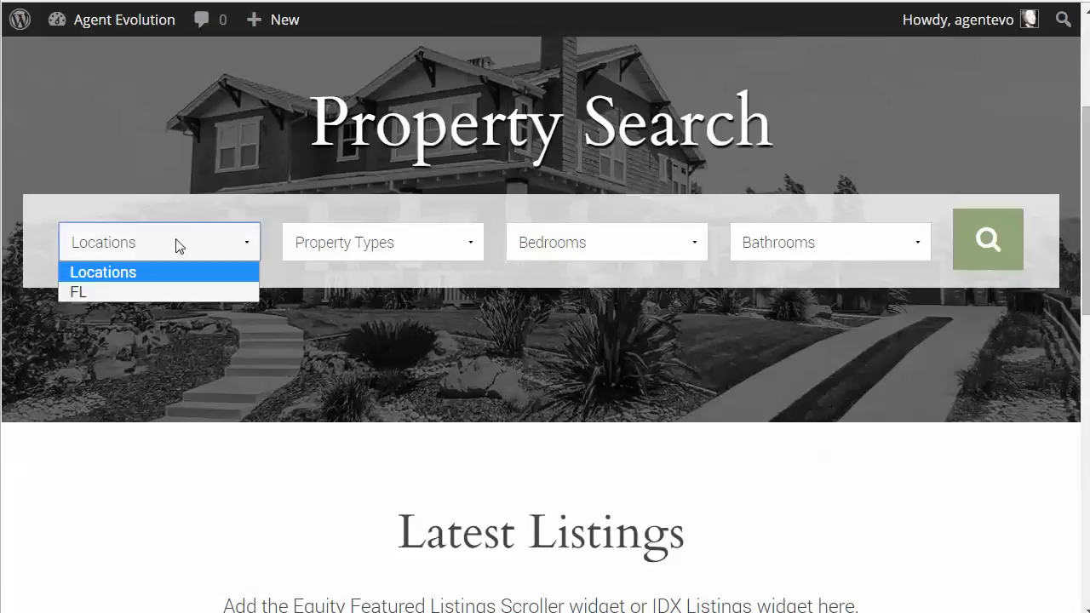
click(147, 294)
click(377, 246)
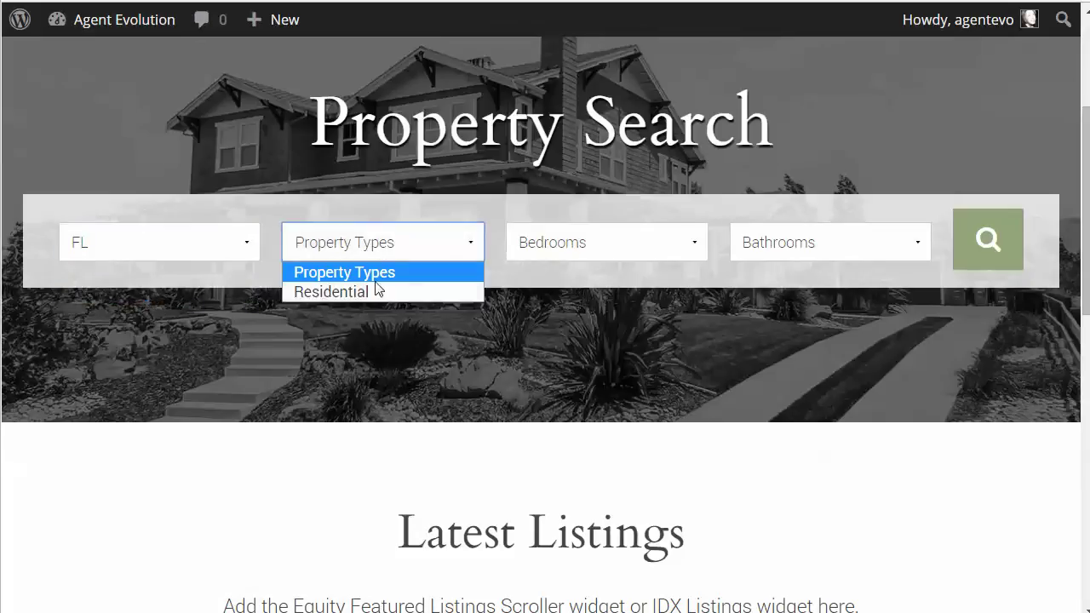
click(381, 289)
click(585, 241)
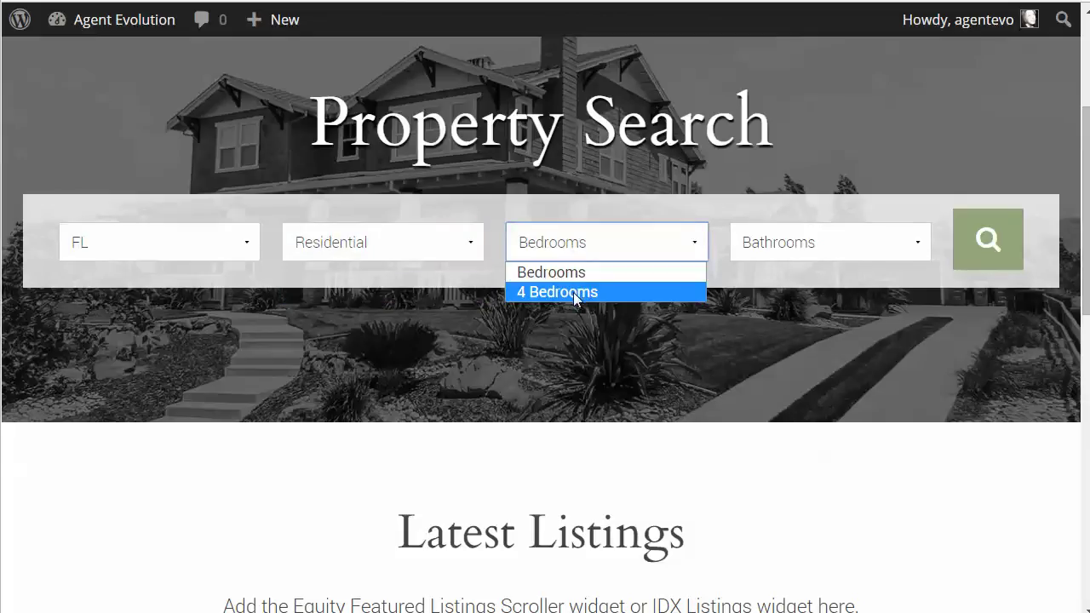
click(573, 293)
click(811, 248)
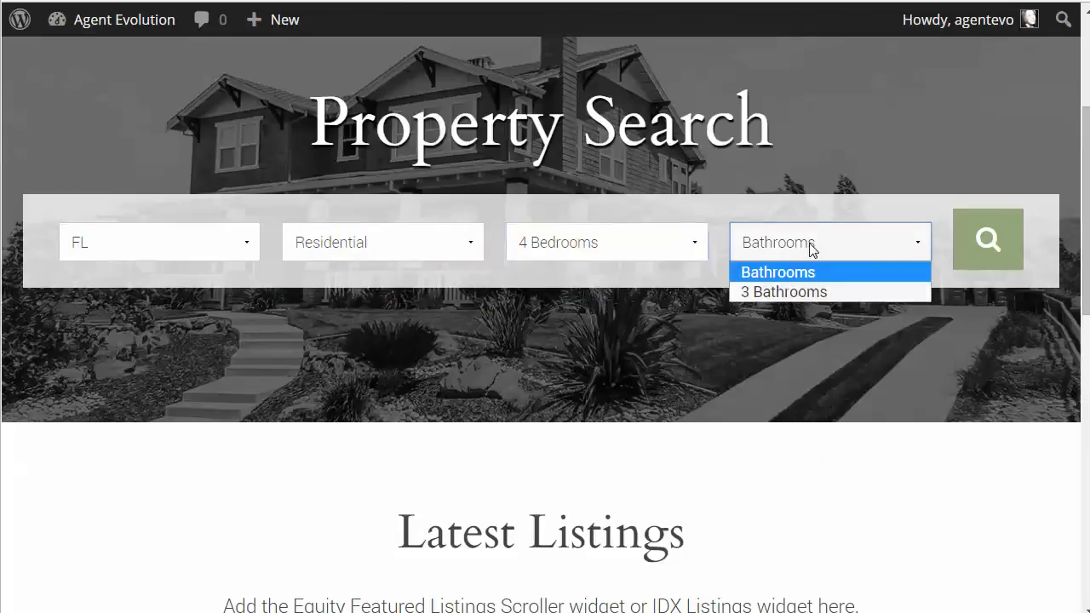
click(795, 293)
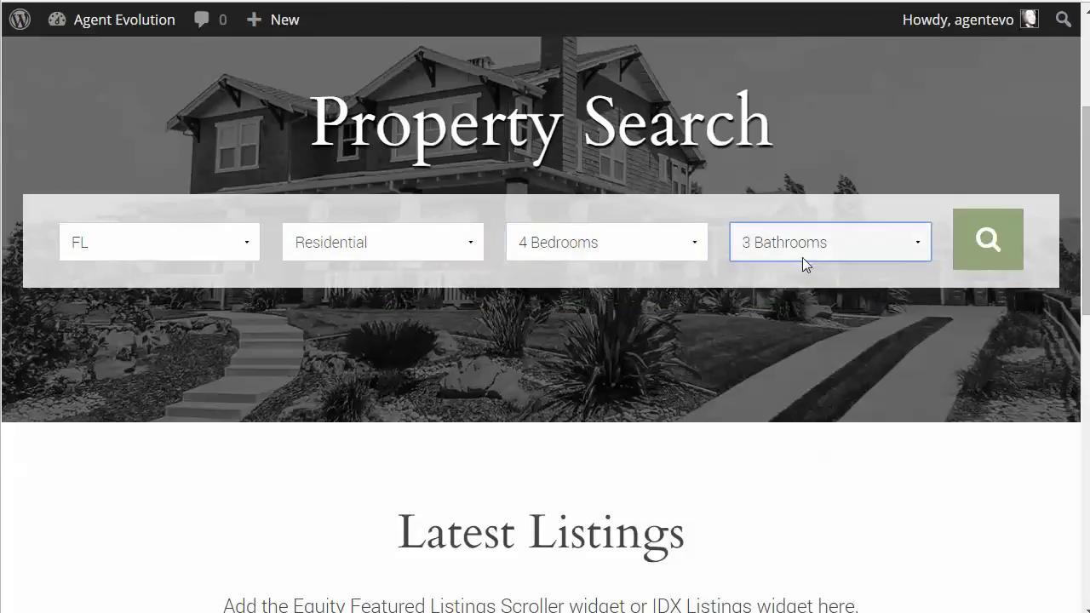
click(989, 247)
mouse_move(570, 142)
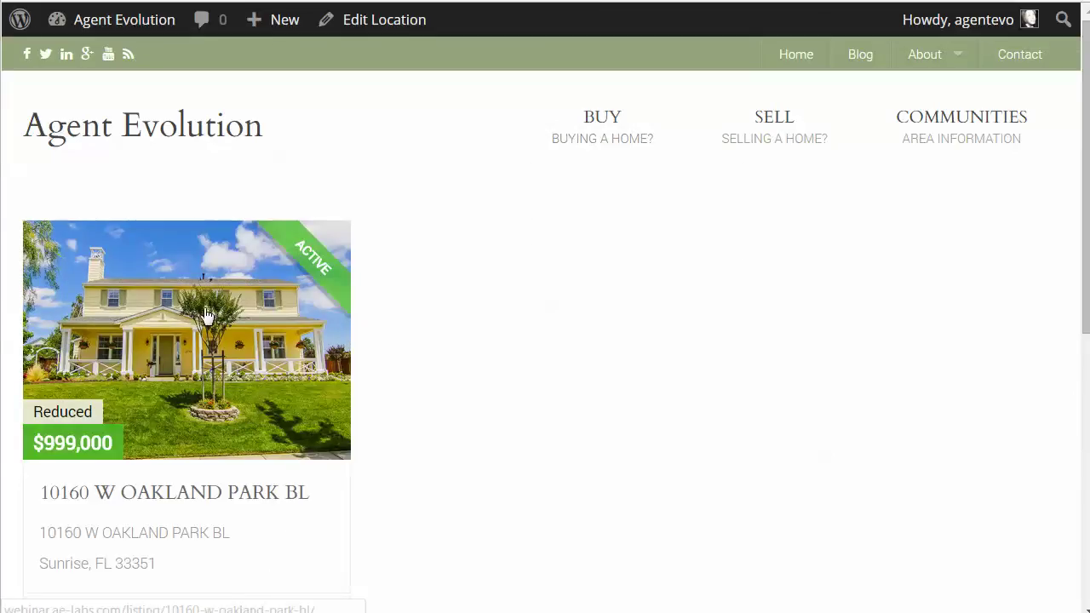
scroll(204, 322, down, 1)
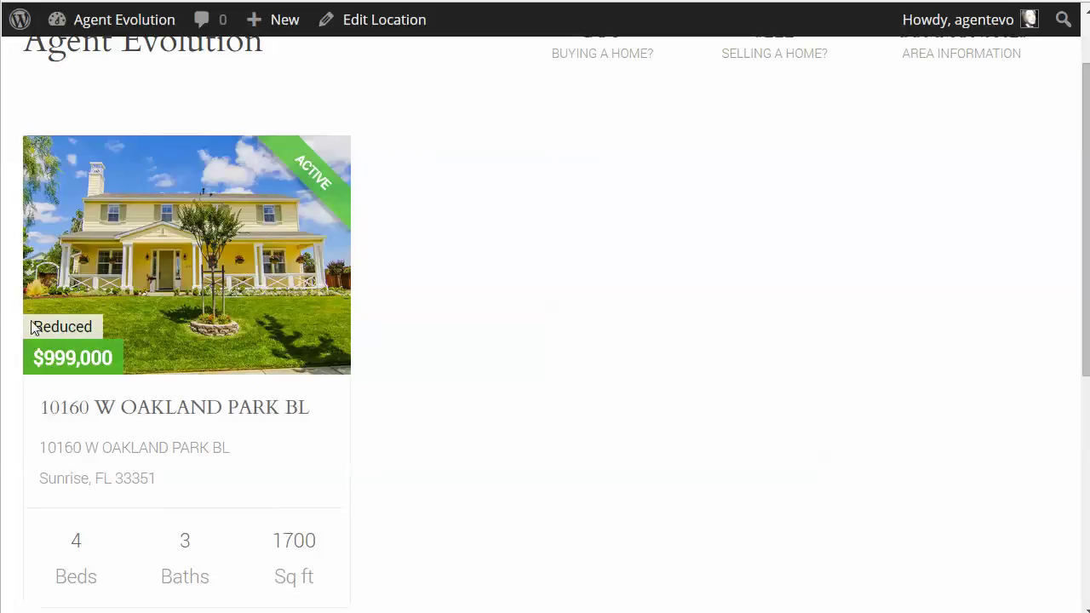
scroll(233, 348, down, 1)
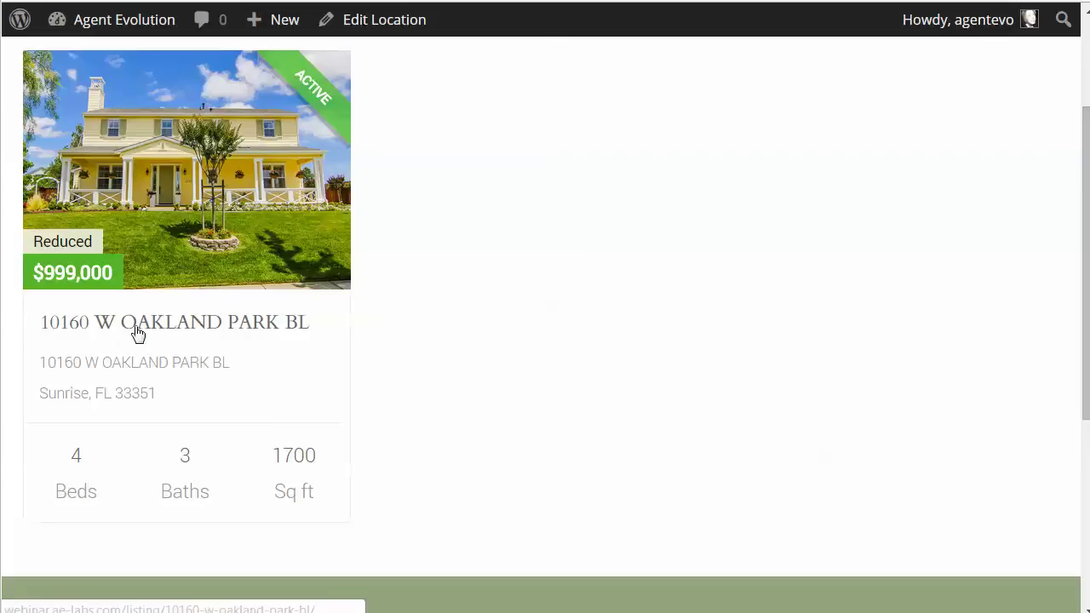
scroll(313, 353, down, 1)
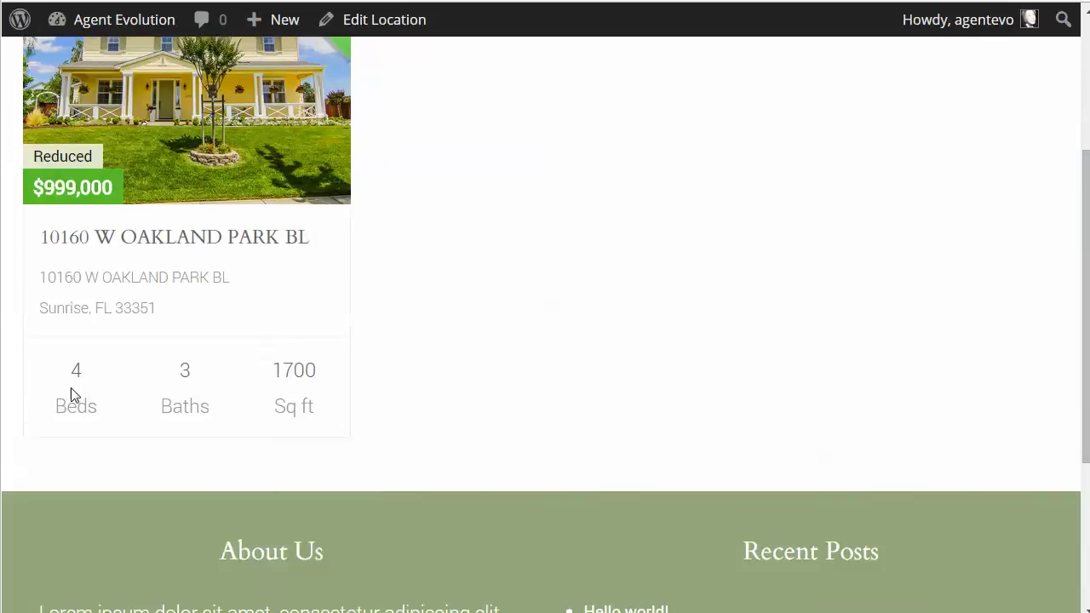
scroll(331, 338, up, 1)
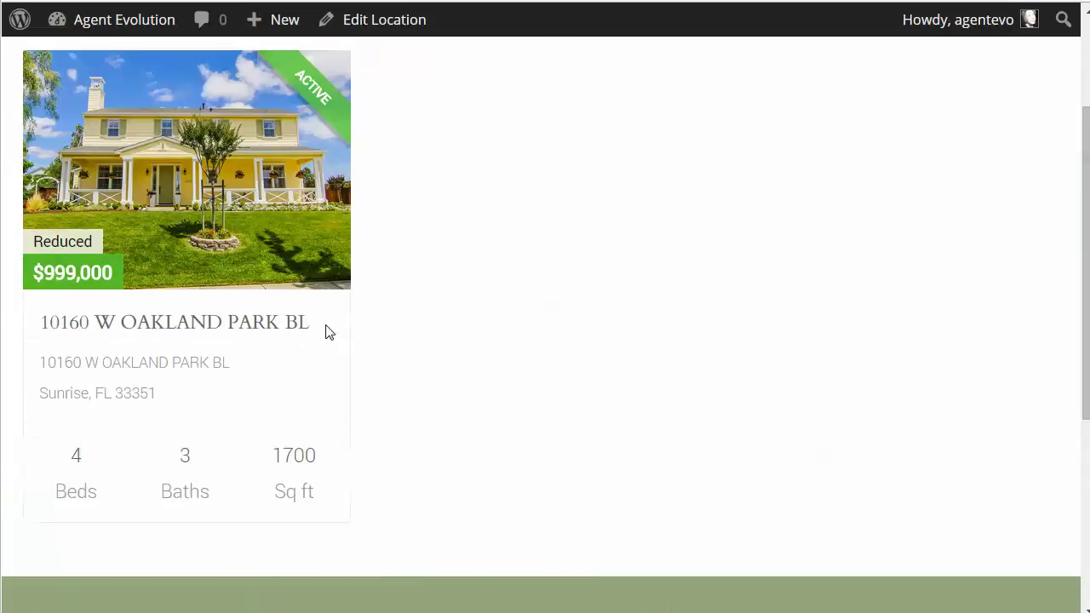
scroll(183, 186, up, 1)
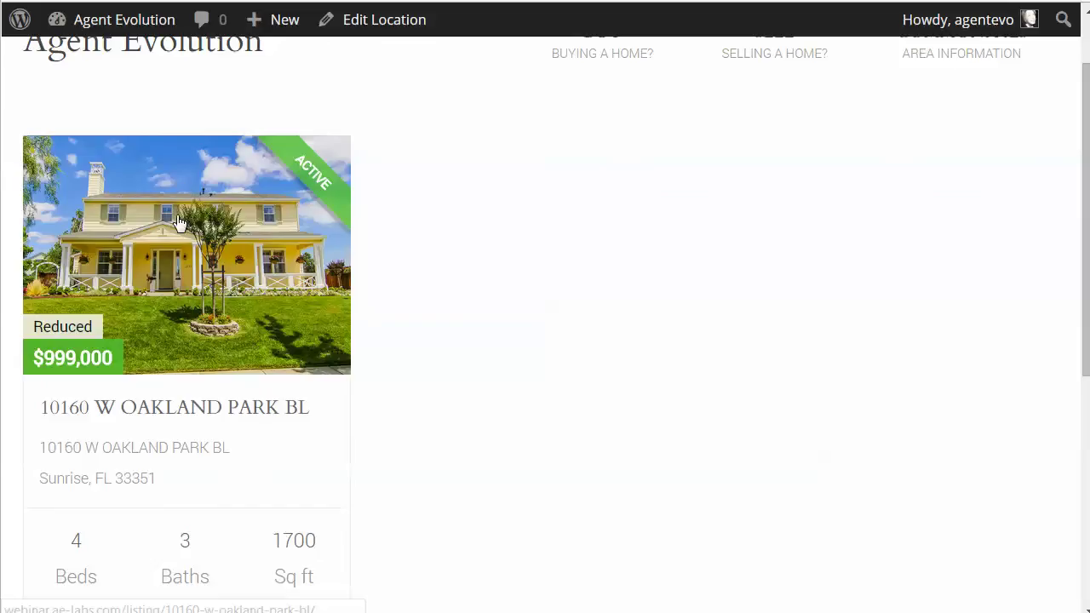
click(178, 223)
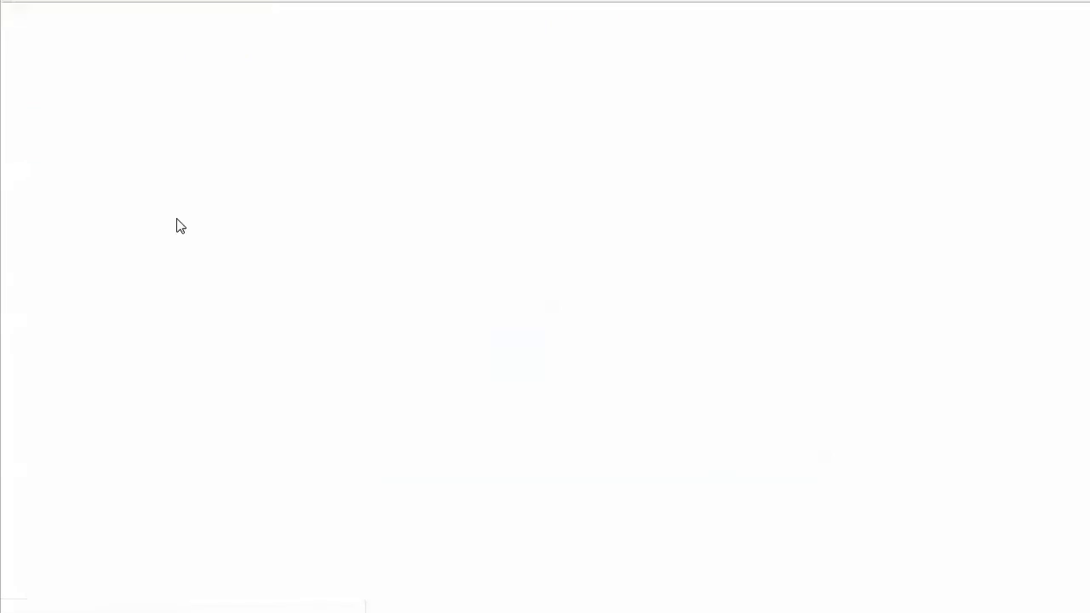
scroll(569, 367, down, 4)
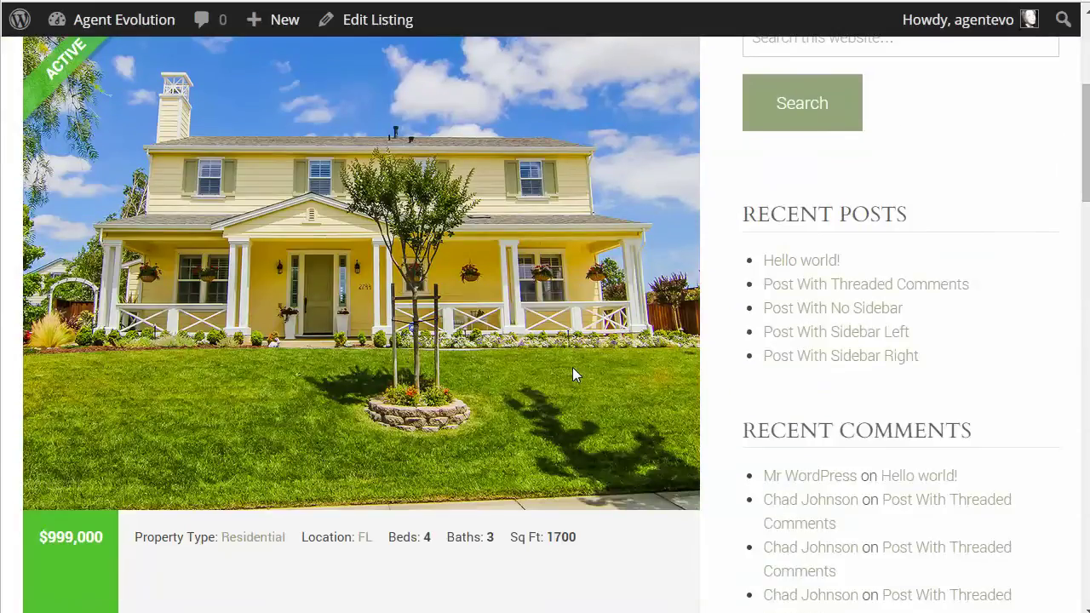
scroll(572, 375, down, 1)
scroll(573, 374, down, 3)
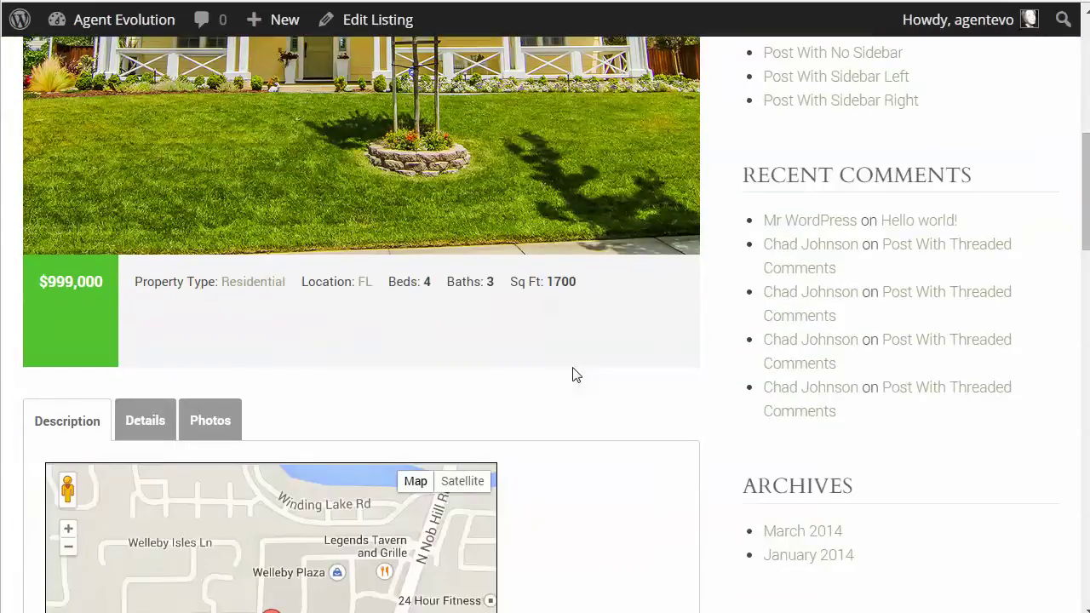
scroll(575, 374, down, 2)
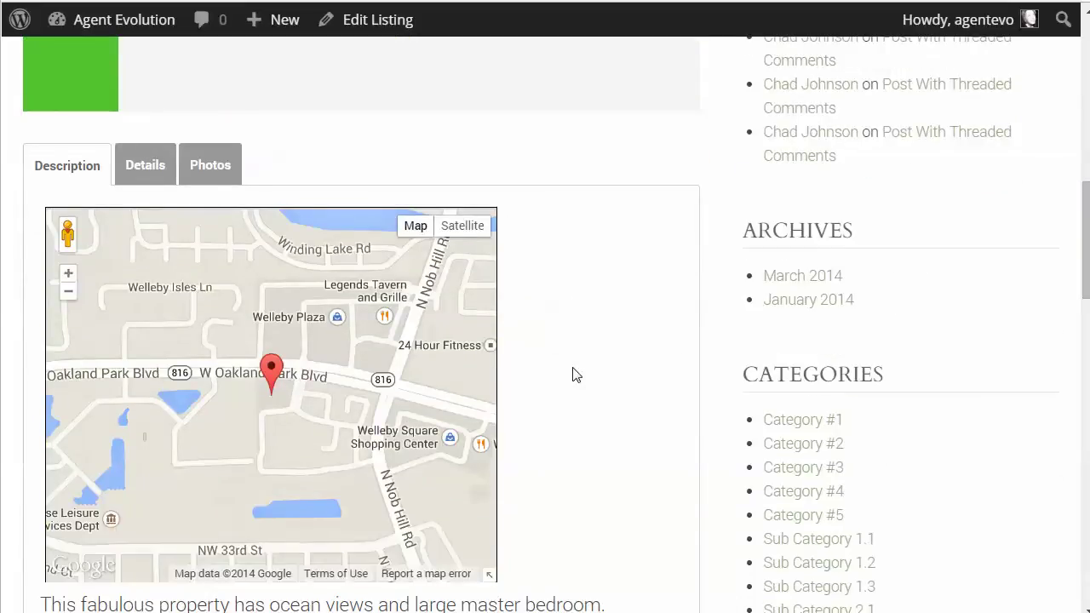
scroll(347, 339, down, 3)
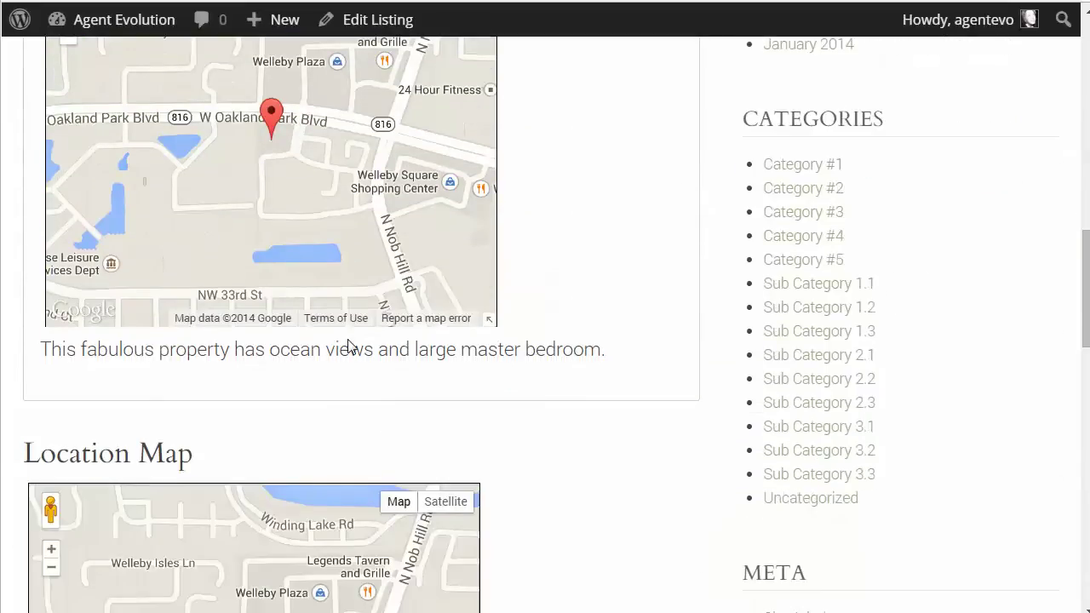
scroll(456, 372, down, 7)
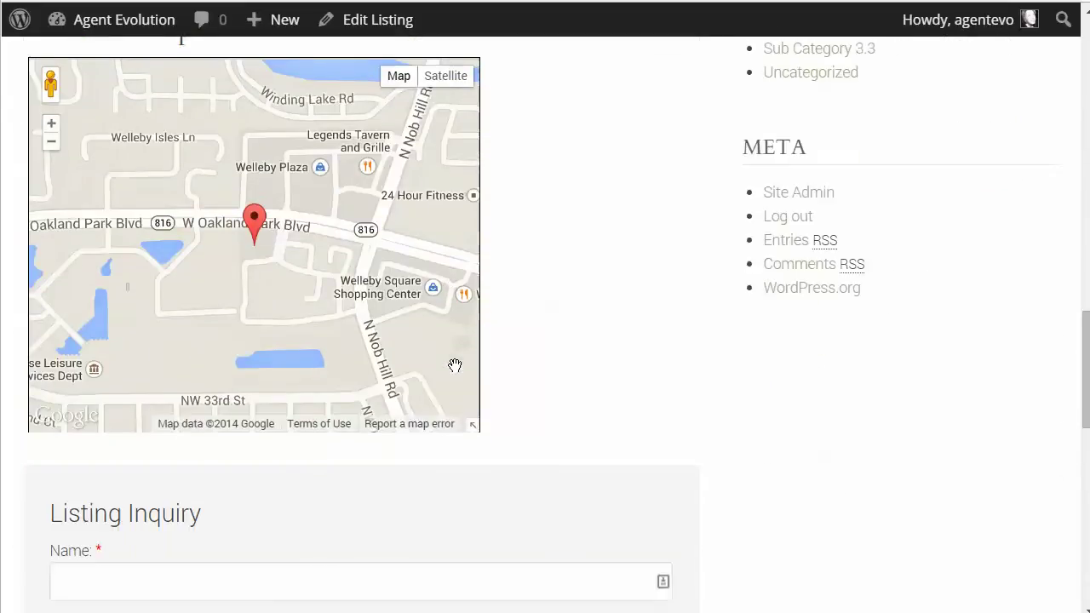
click(241, 338)
scroll(426, 358, down, 4)
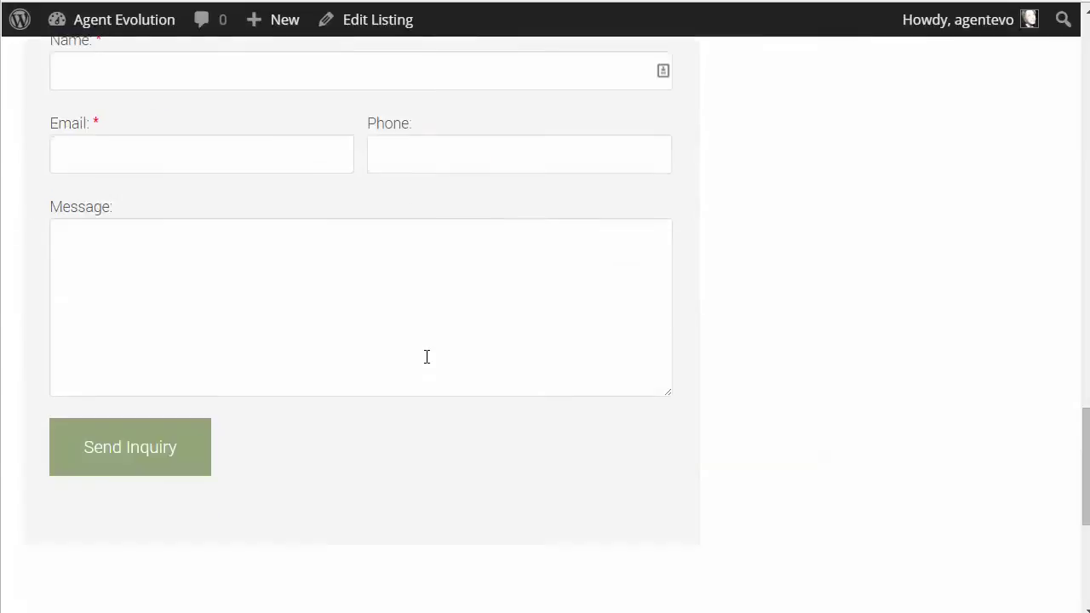
scroll(426, 364, up, 10)
scroll(426, 360, up, 15)
scroll(425, 360, down, 7)
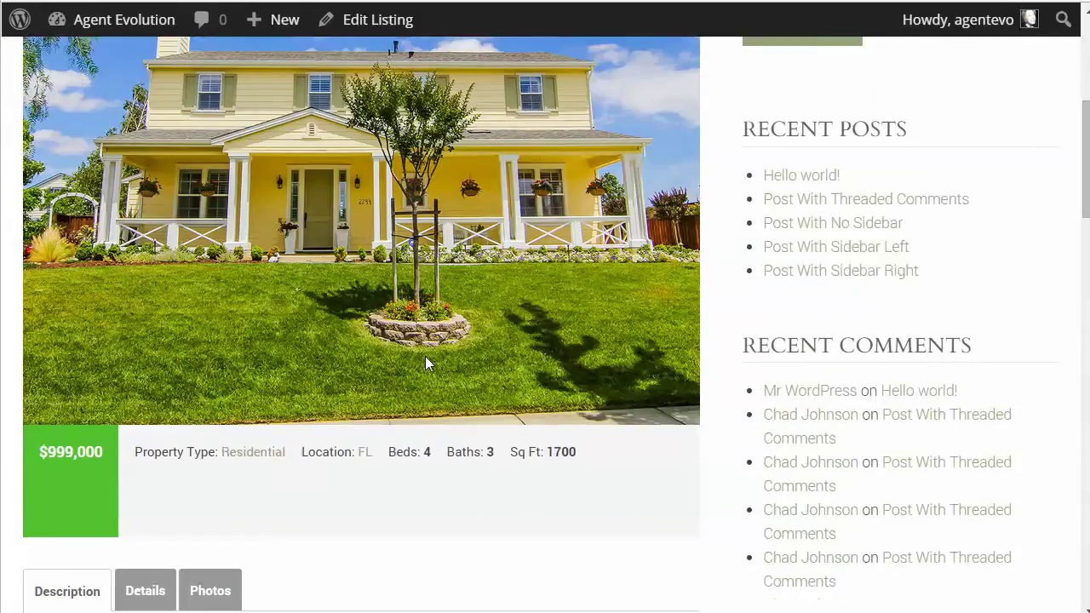
- View the property details table, then the Photos gallery of five interior photos
click(140, 507)
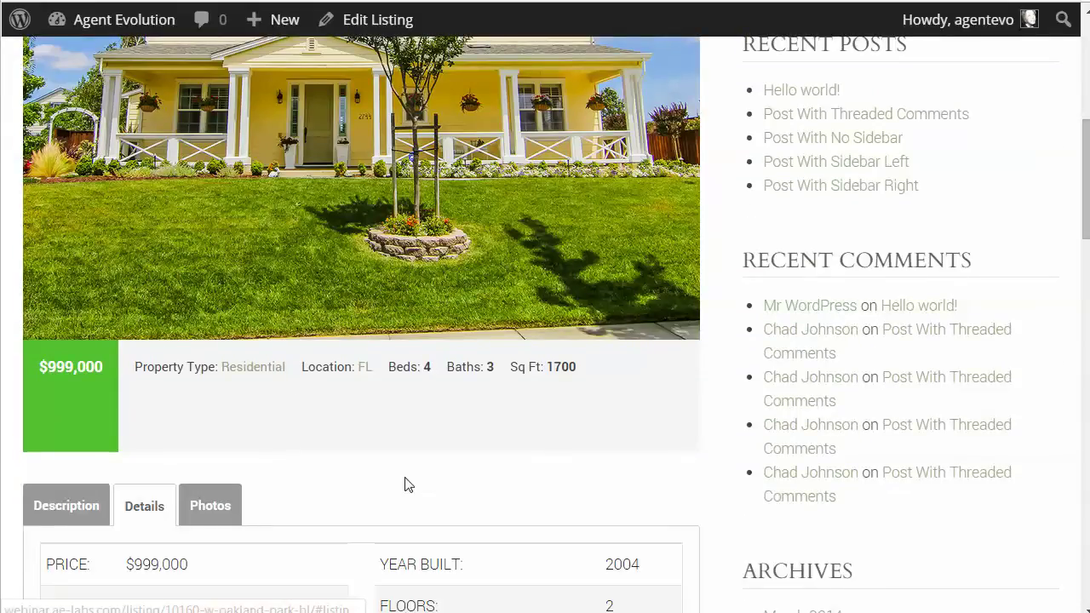
scroll(511, 473, down, 4)
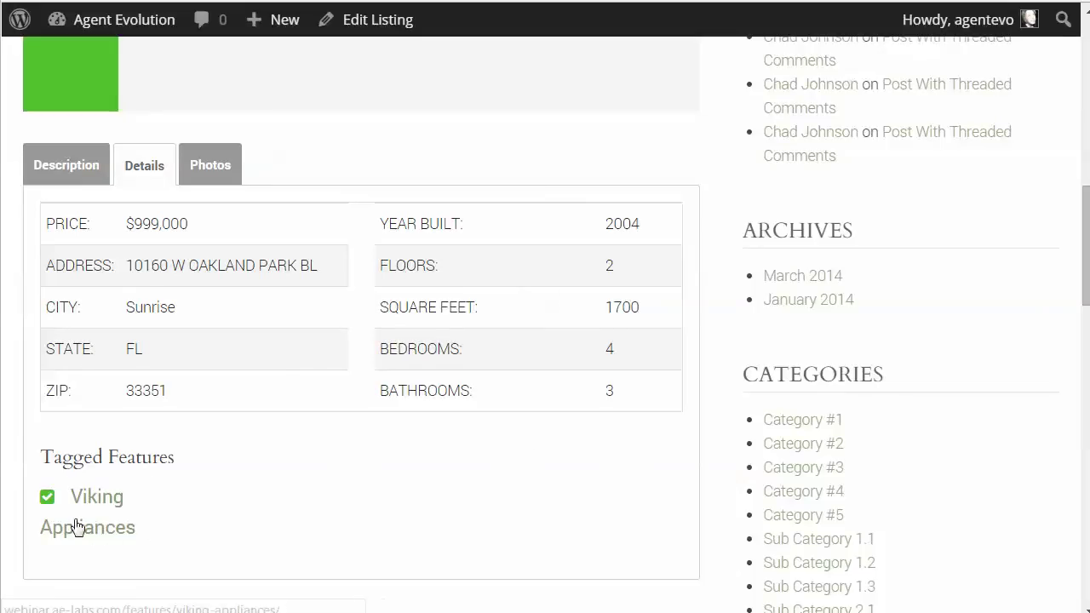
click(212, 166)
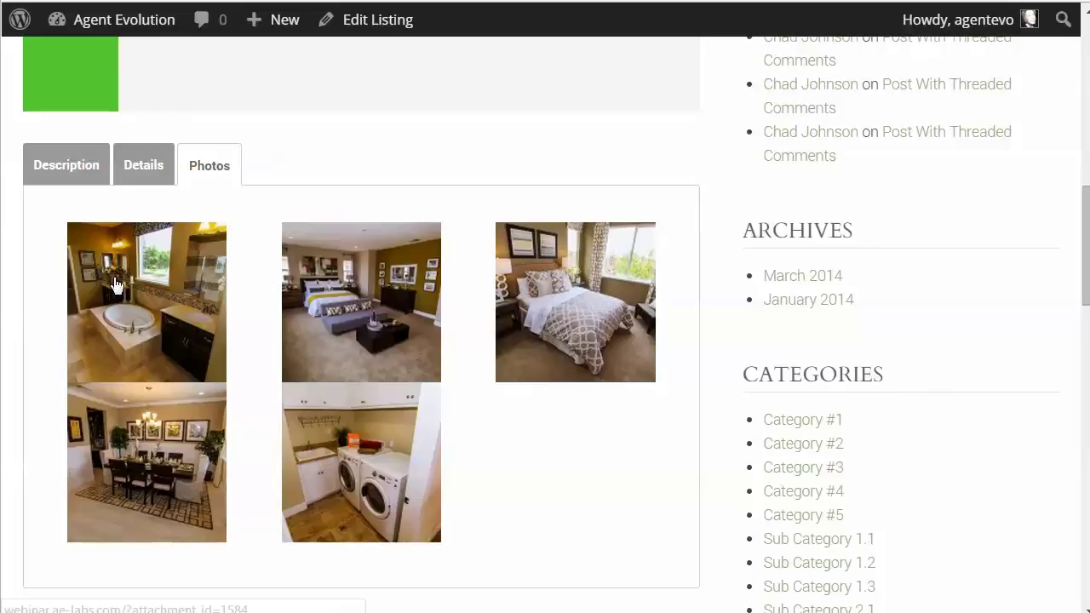